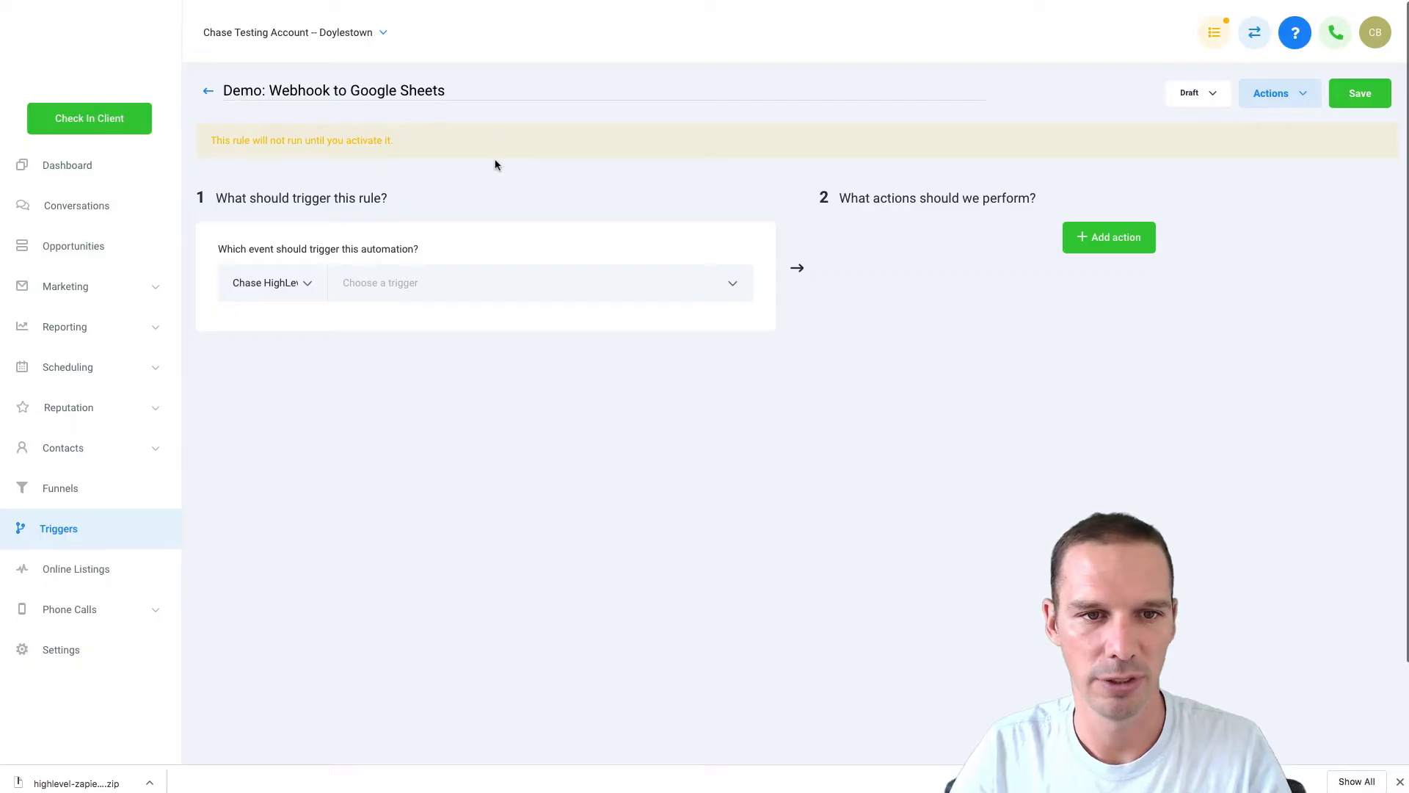
- Set the rule's trigger event to Contact Tag
{"action": "left_click", "coordinate": [734, 288]}
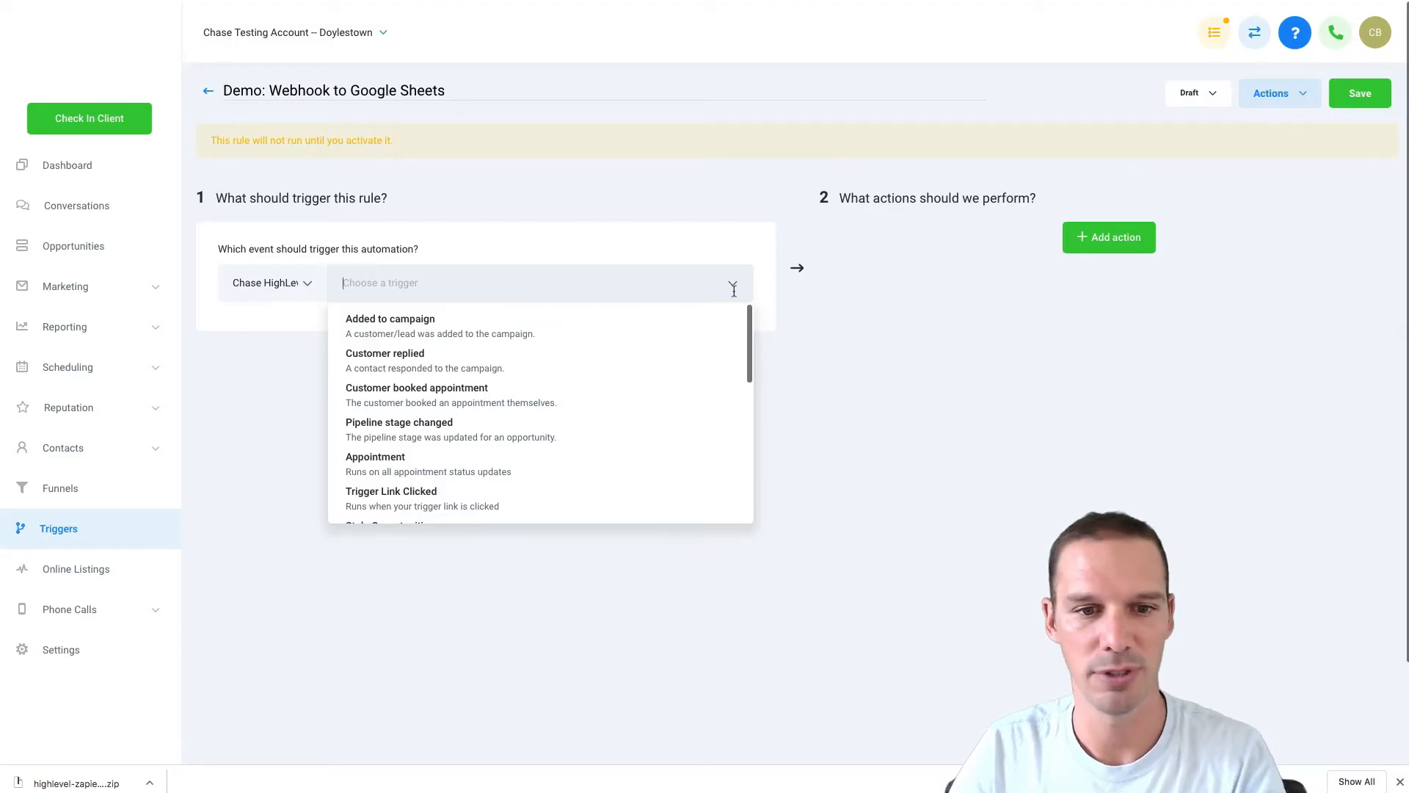
{"action": "scroll", "coordinate": [622, 409], "scroll_direction": "down", "scroll_amount": 5}
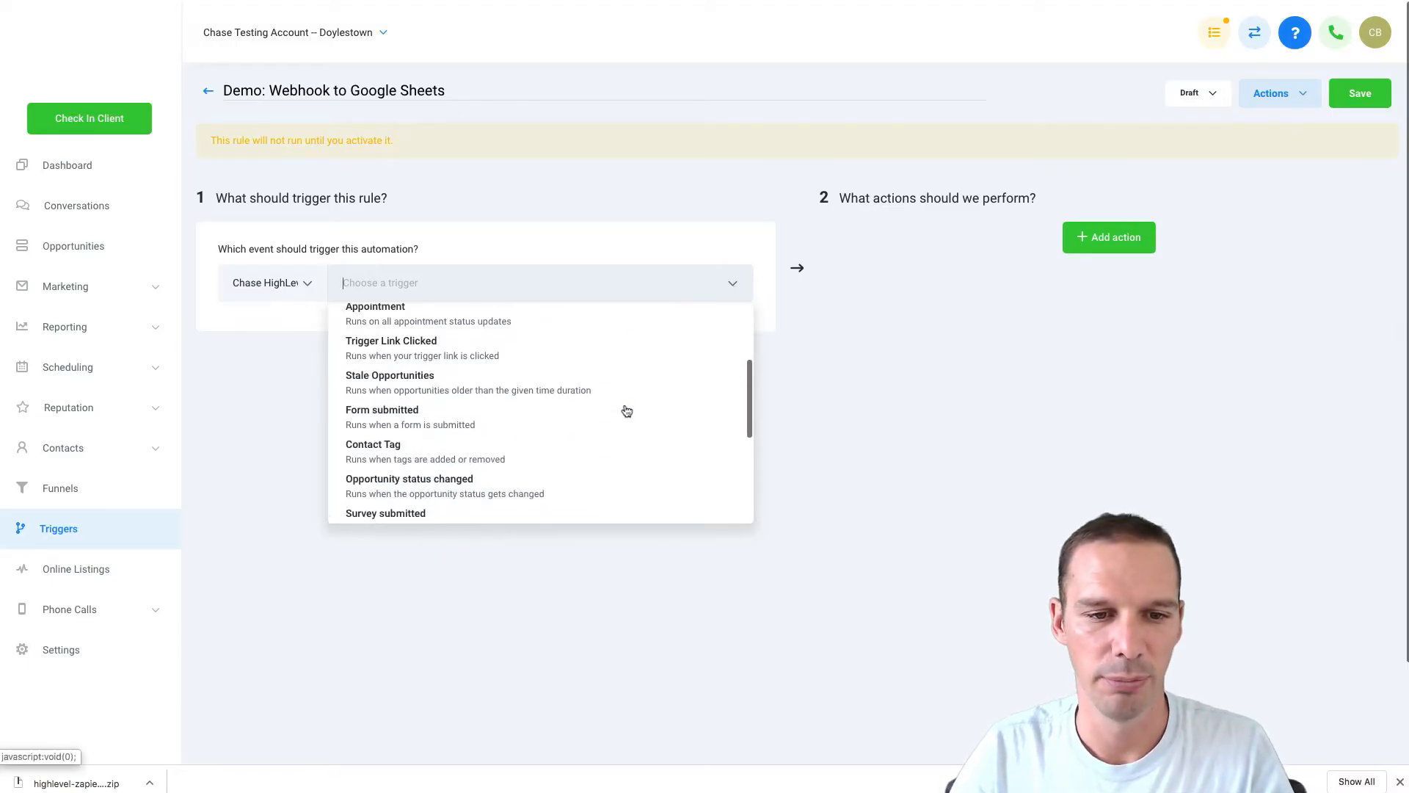
{"action": "left_click", "coordinate": [367, 408]}
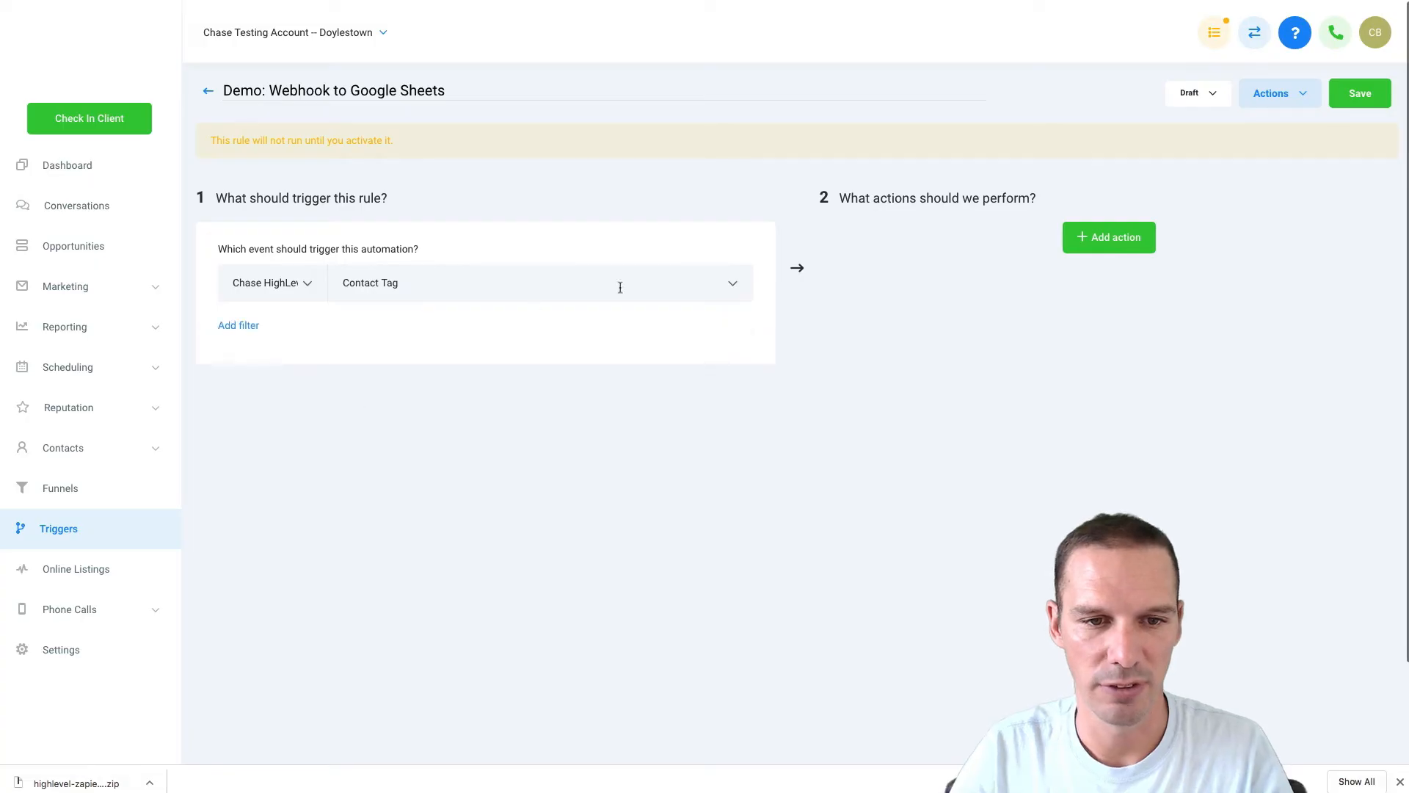
- Add a Tag Added filter to the trigger and set its tag to Webhook
{"action": "left_click", "coordinate": [253, 326]}
{"action": "left_click", "coordinate": [390, 362]}
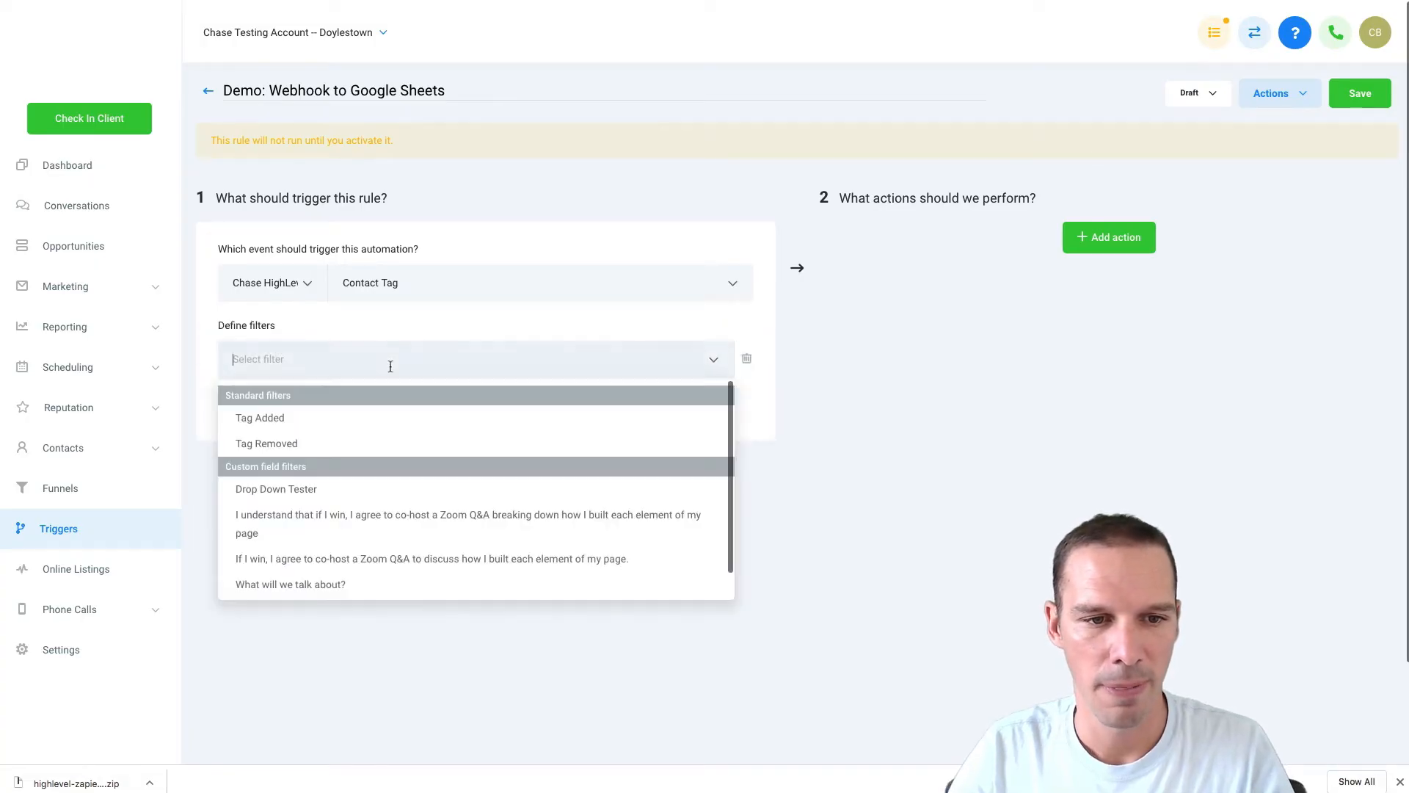
{"action": "left_click", "coordinate": [393, 417]}
{"action": "left_click", "coordinate": [597, 367]}
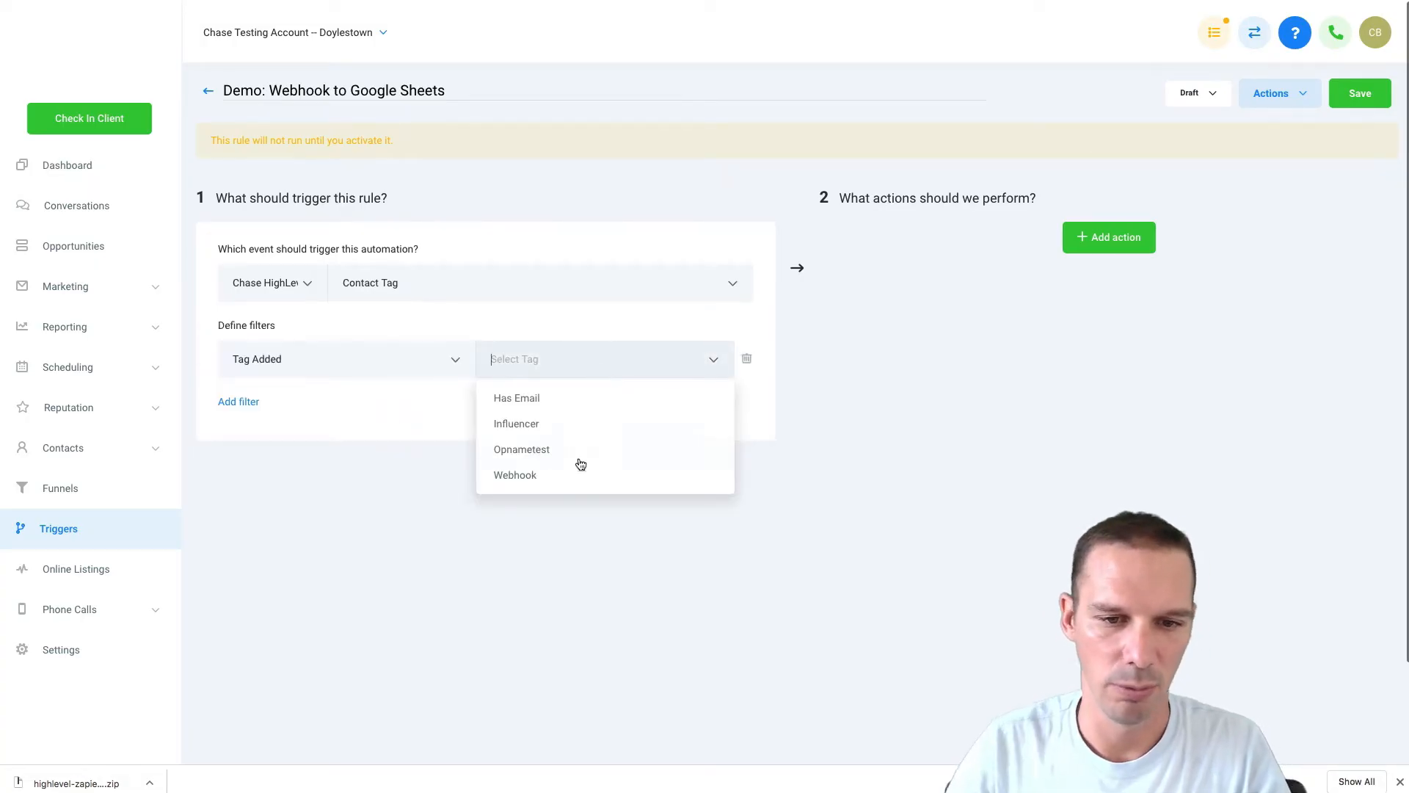
{"action": "left_click", "coordinate": [572, 471]}
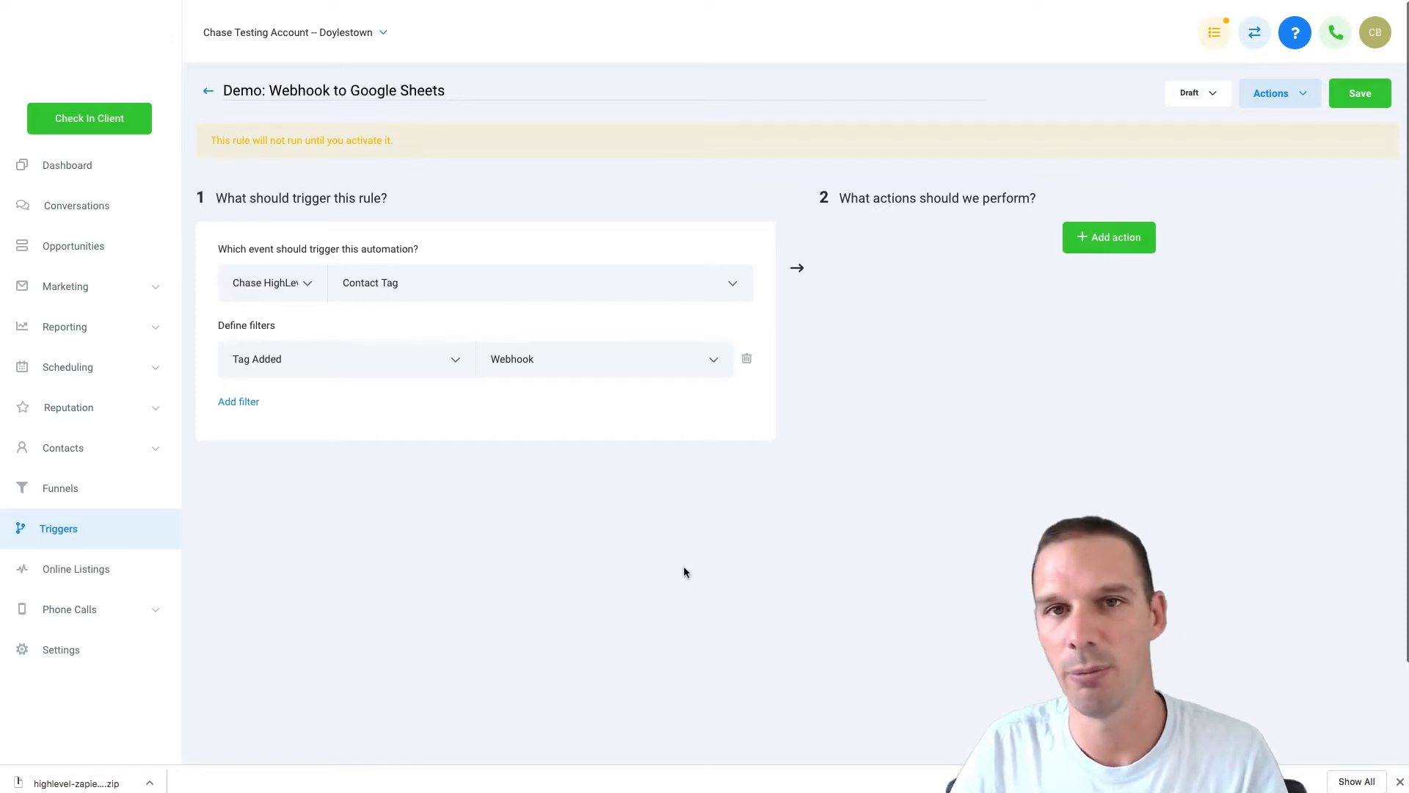
- Add an Execute Web Hook action to the rule
{"action": "left_click", "coordinate": [1112, 246]}
{"action": "left_click", "coordinate": [1079, 283]}
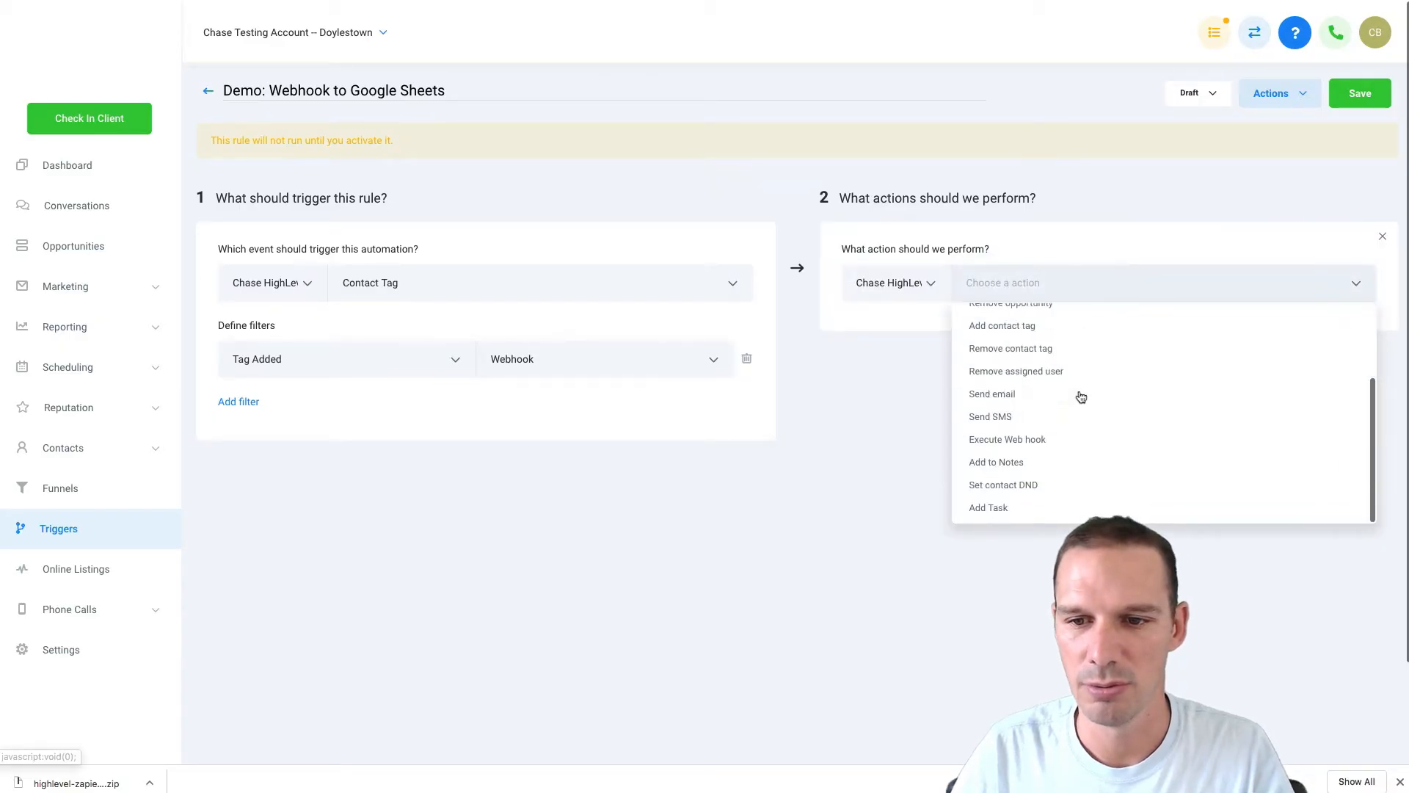
{"action": "left_click", "coordinate": [1028, 440]}
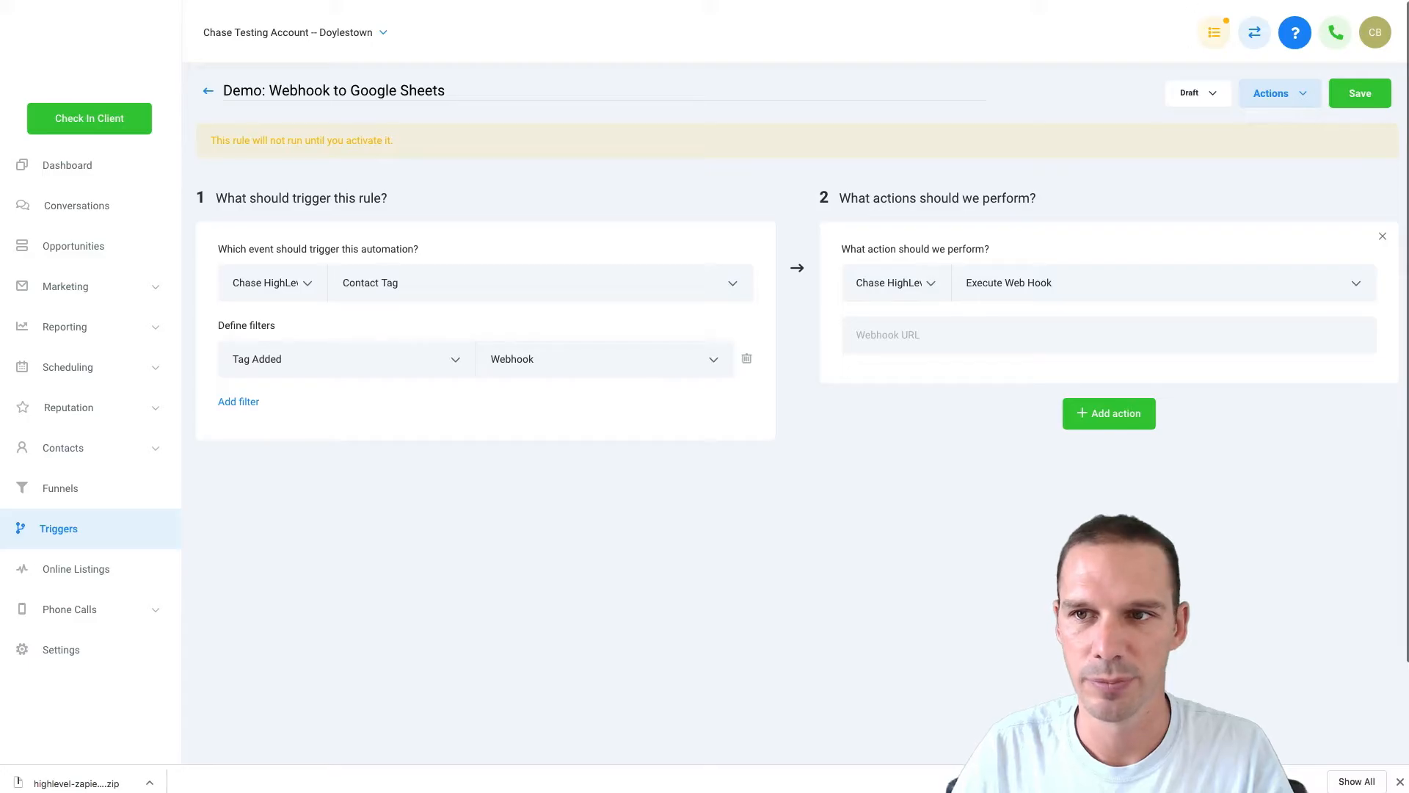
- Switch to Zapier, view the list of Zaps and start making a new zap
{"action": "key", "text": "ctrl+Tab"}
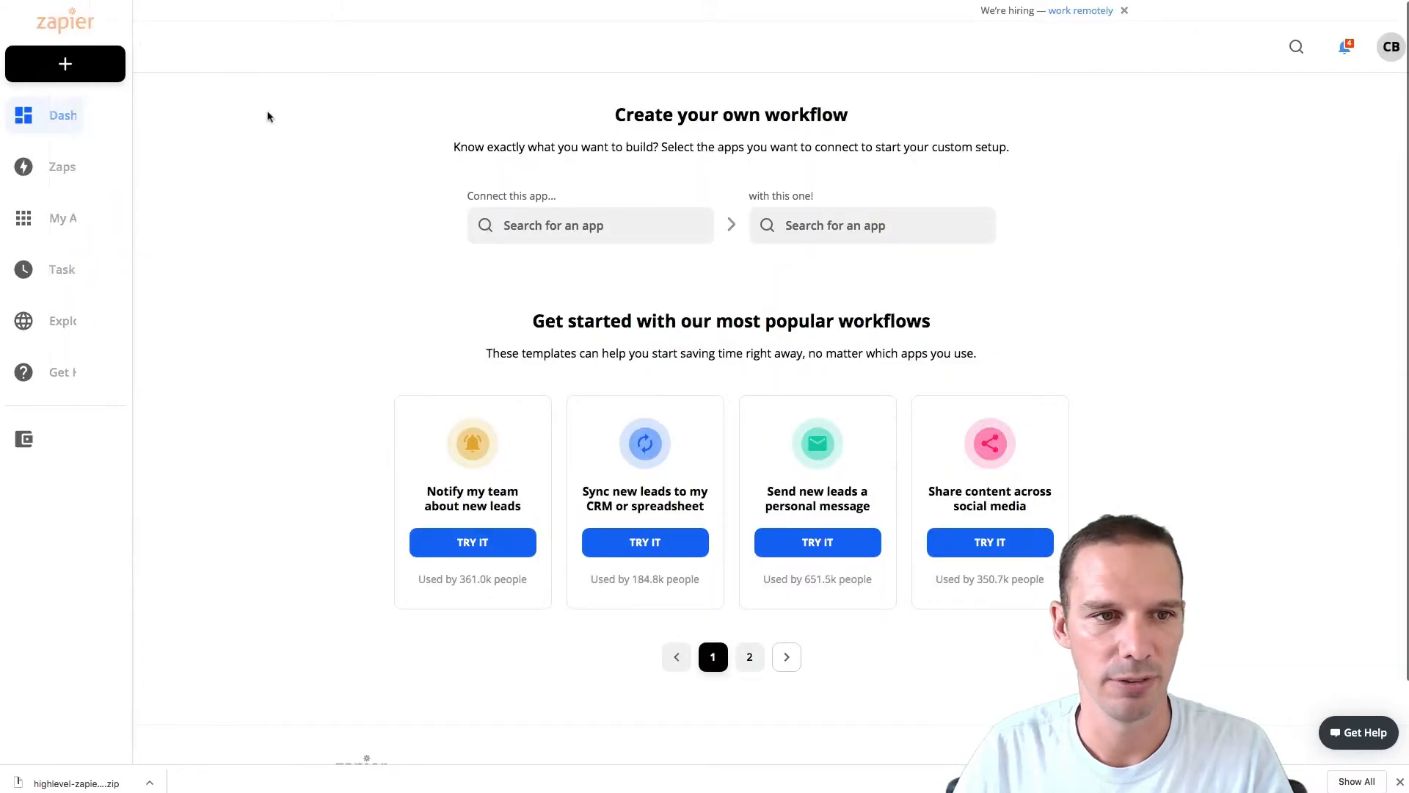
{"action": "mouse_move", "coordinate": [58, 174]}
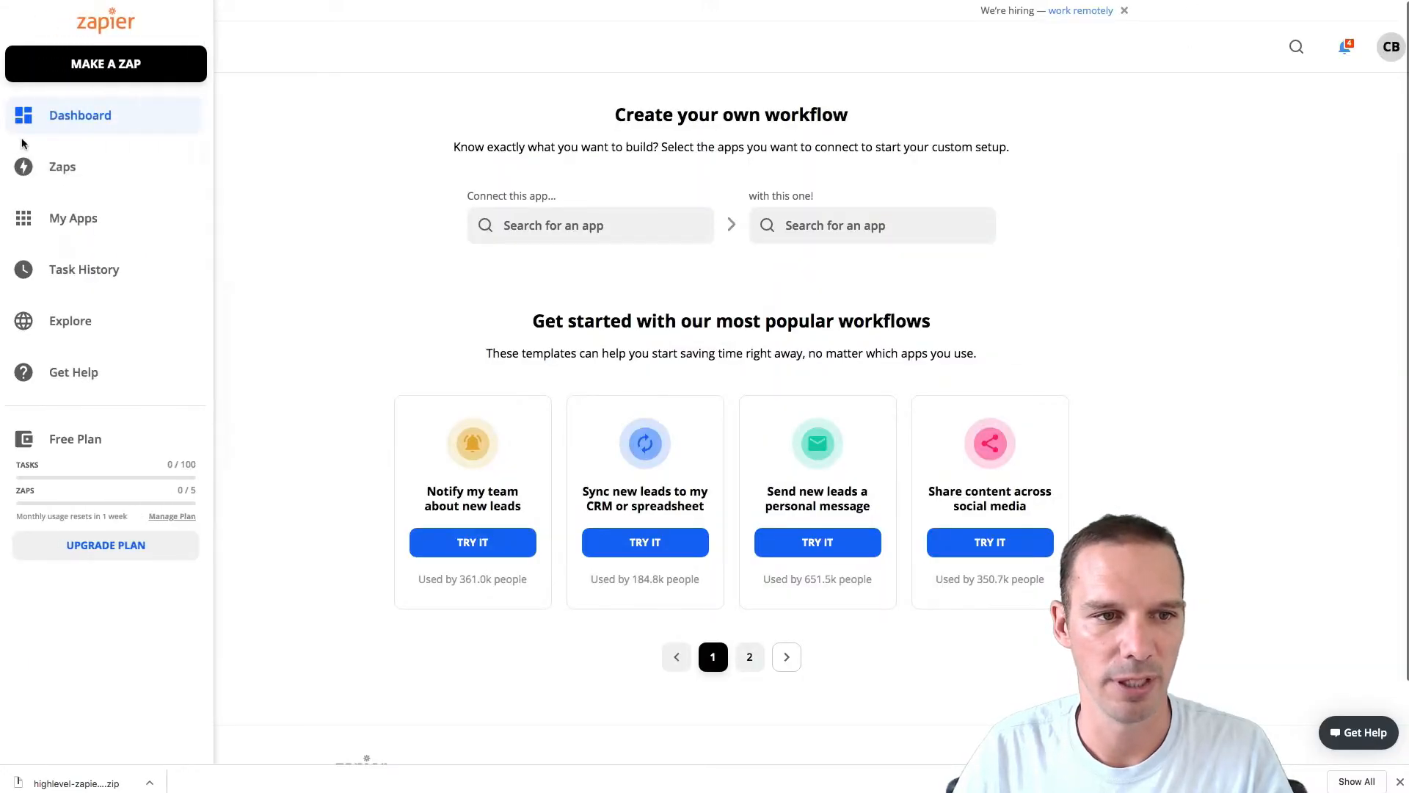
{"action": "left_click", "coordinate": [58, 174]}
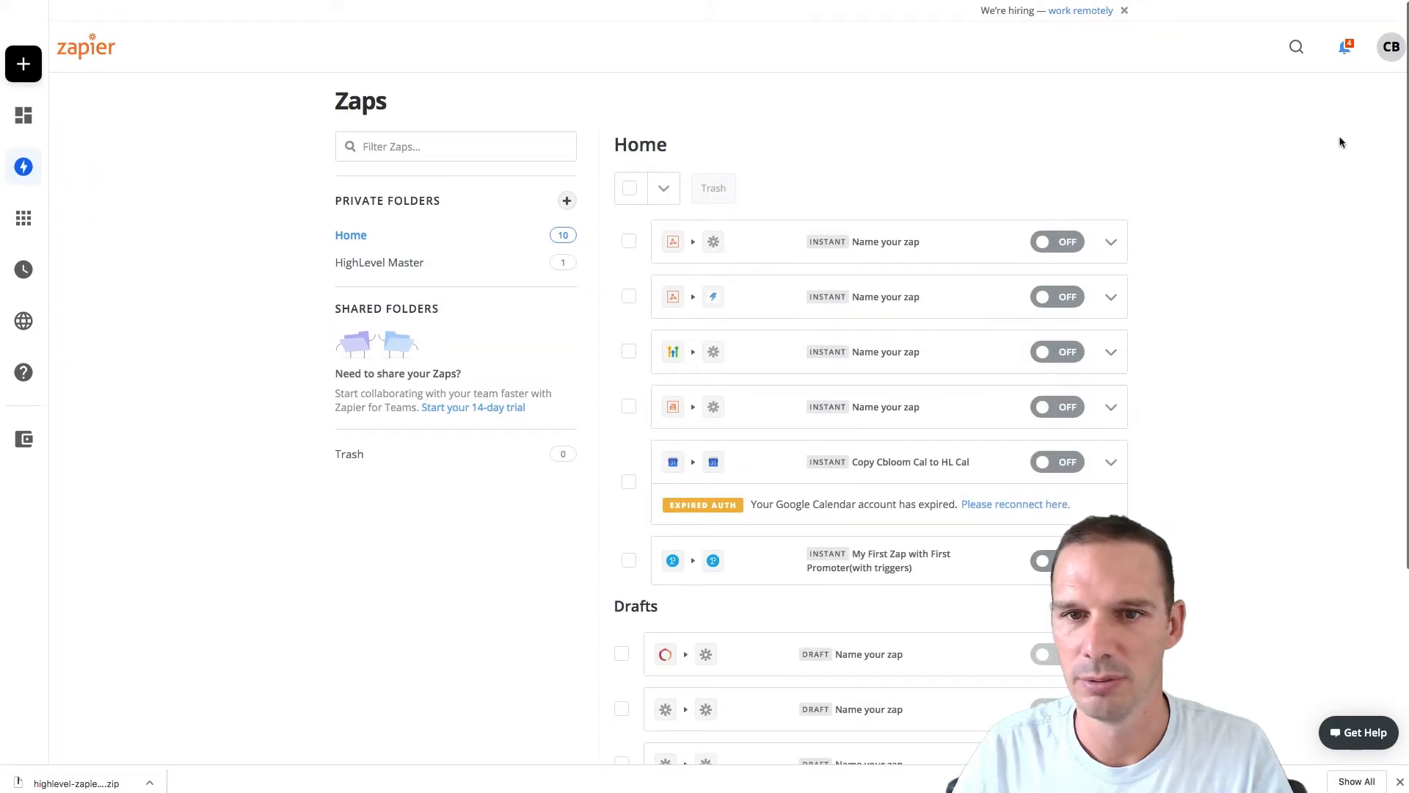
{"action": "left_click", "coordinate": [1124, 11]}
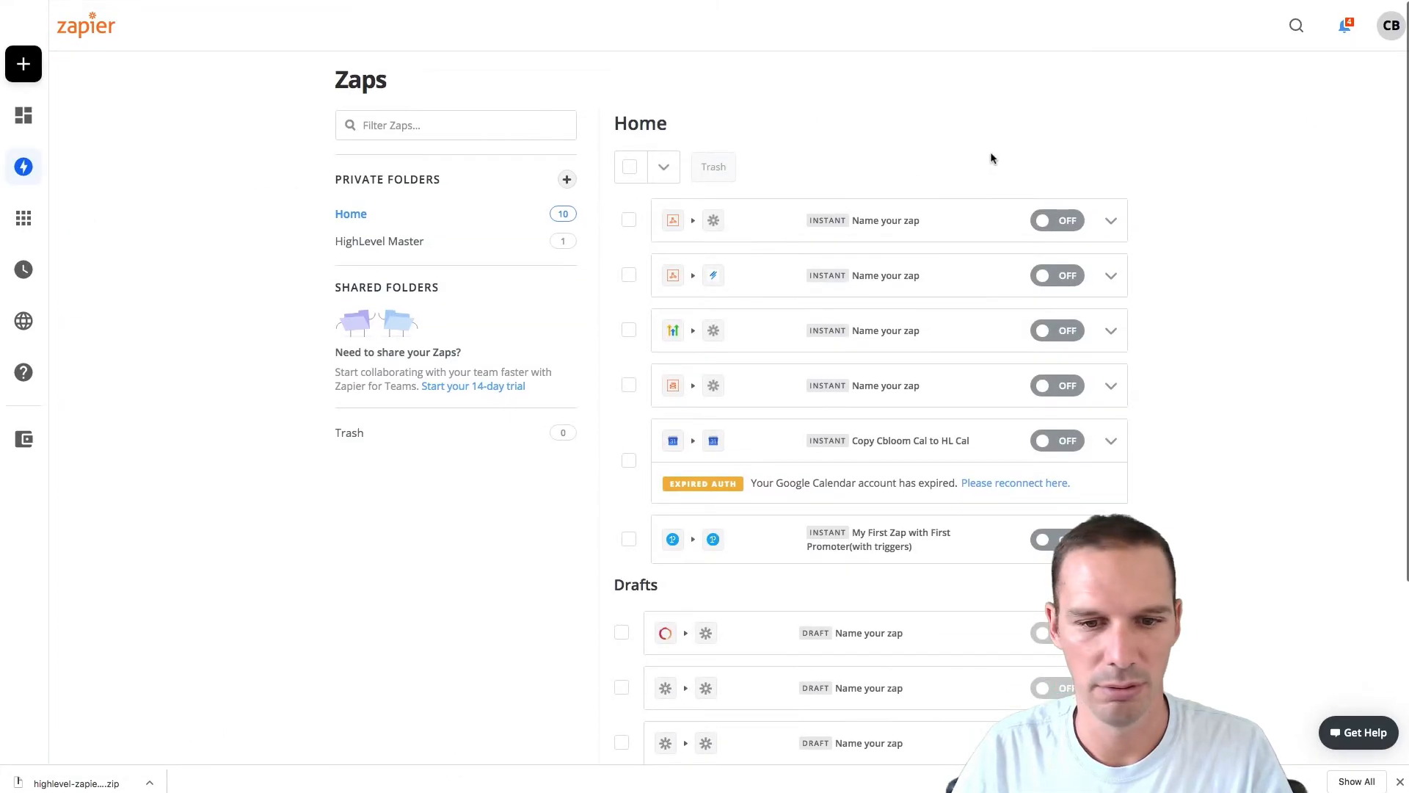
{"action": "mouse_move", "coordinate": [28, 169]}
{"action": "left_click", "coordinate": [137, 78]}
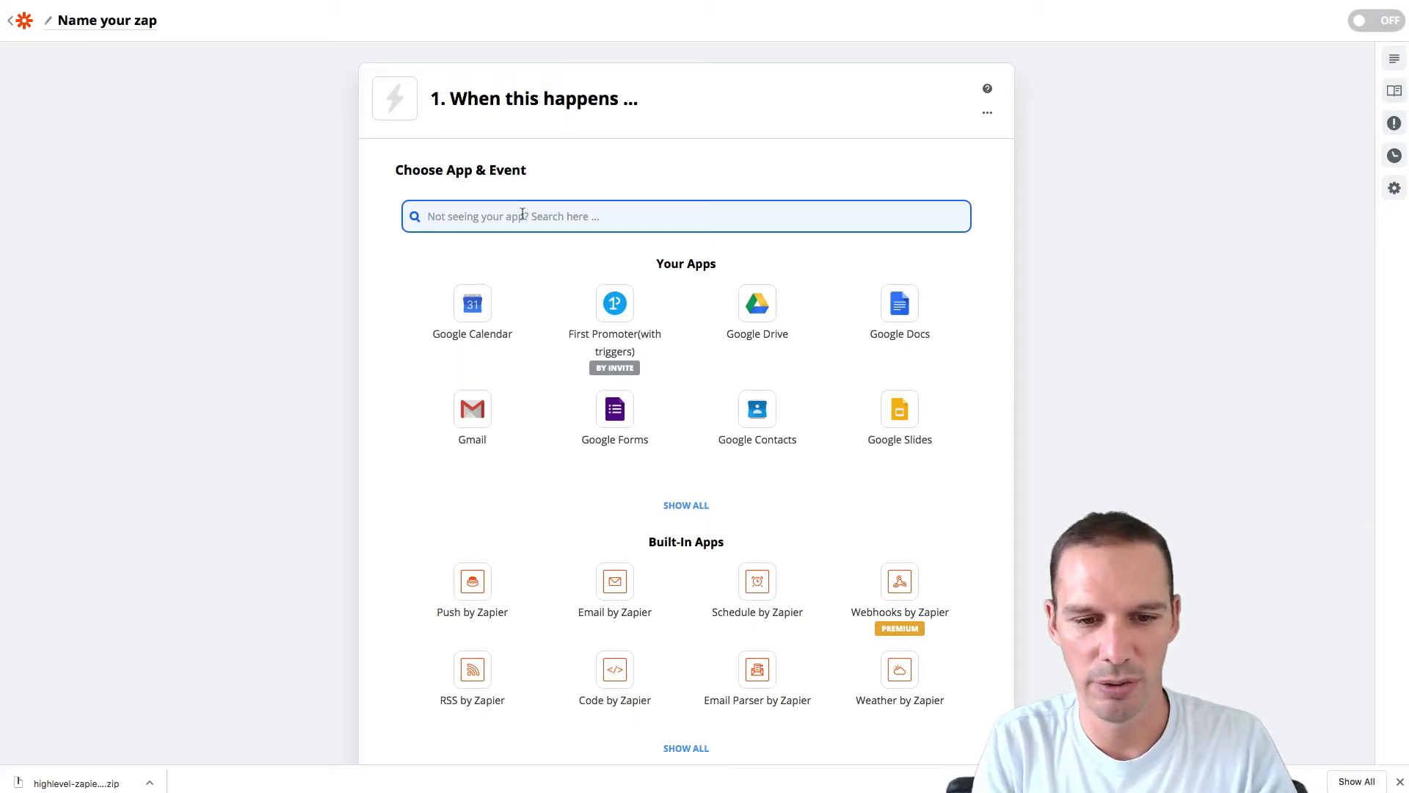
- Set the zap's trigger to Webhooks by Zapier with the Catch Hook event and continue to the hook customization
{"action": "type", "text": "webhoo"}
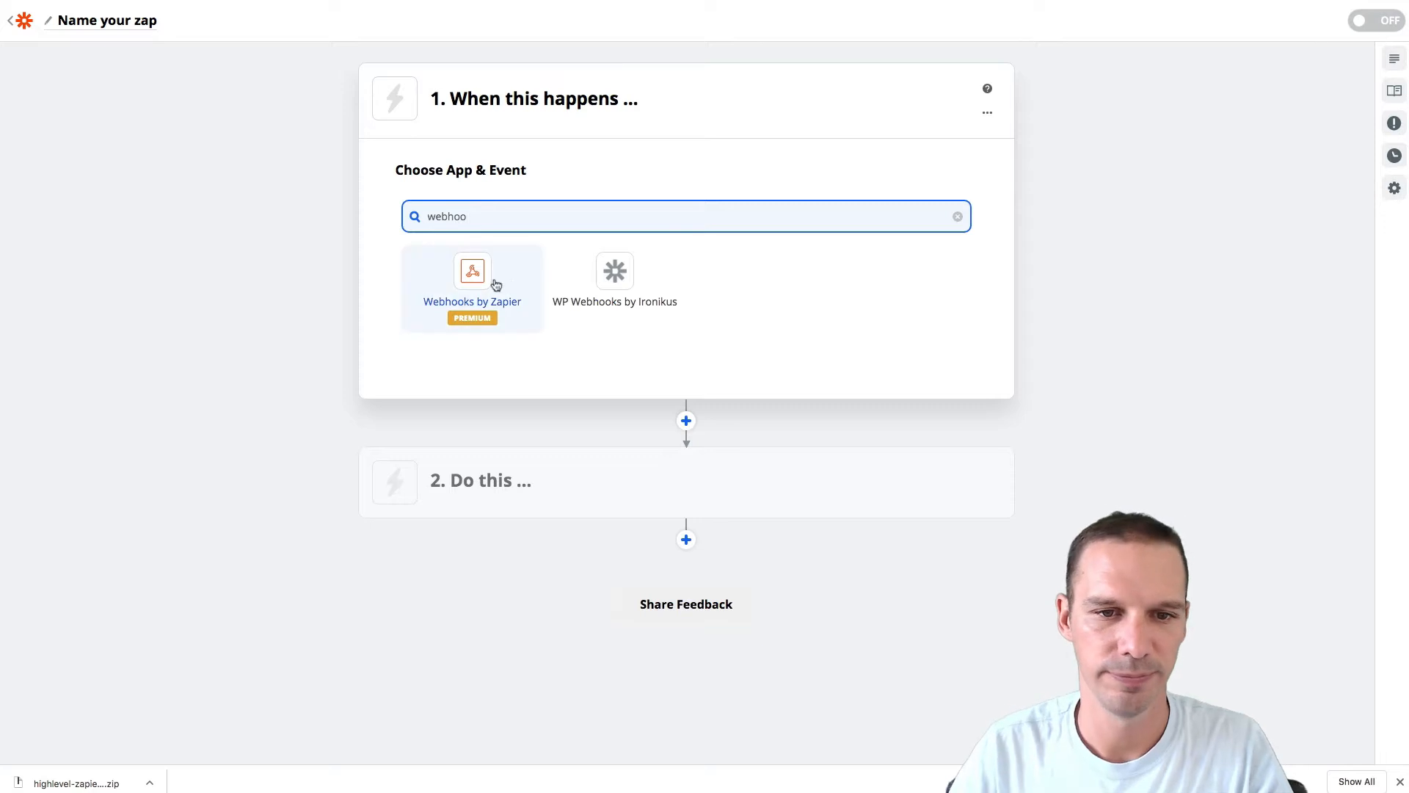
{"action": "left_click", "coordinate": [496, 285]}
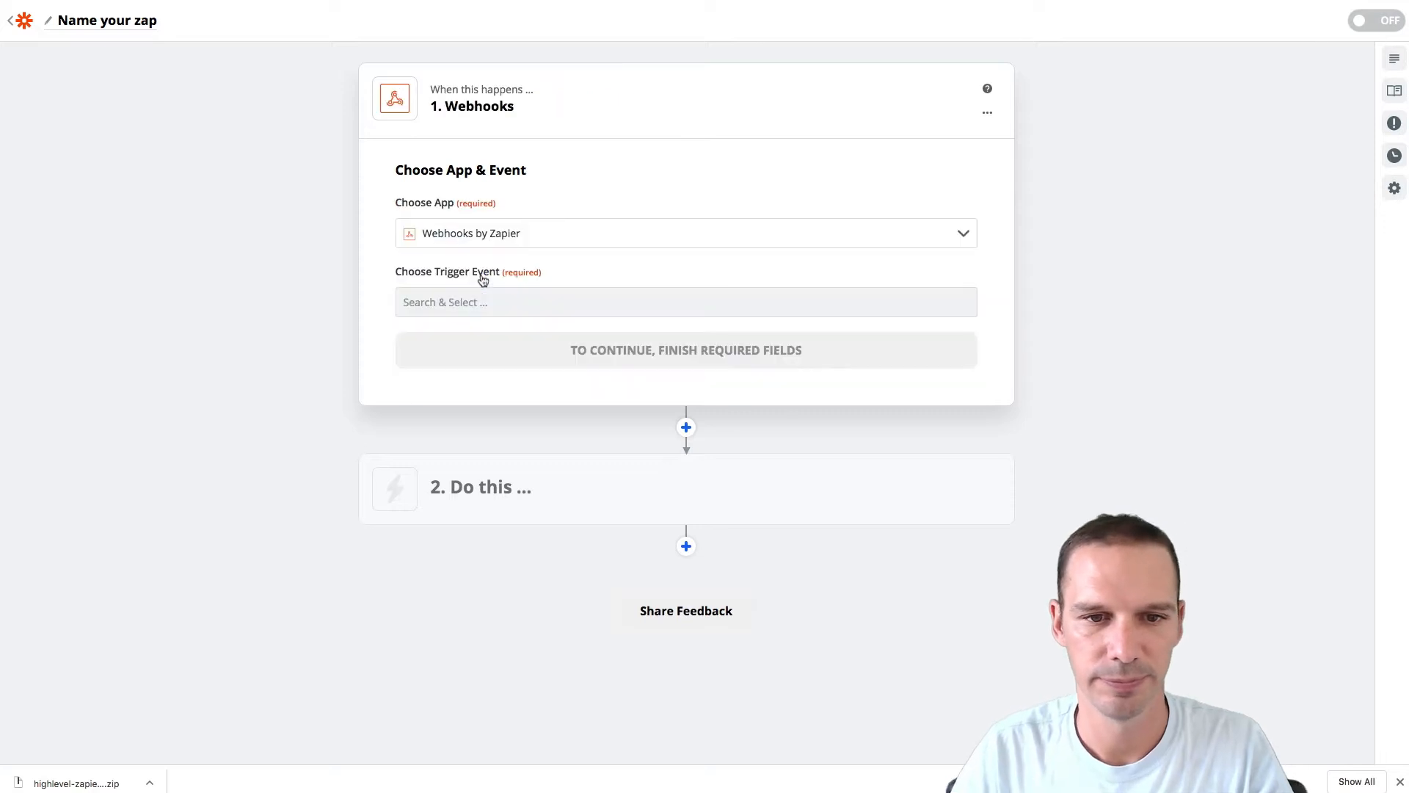
{"action": "left_click", "coordinate": [464, 308]}
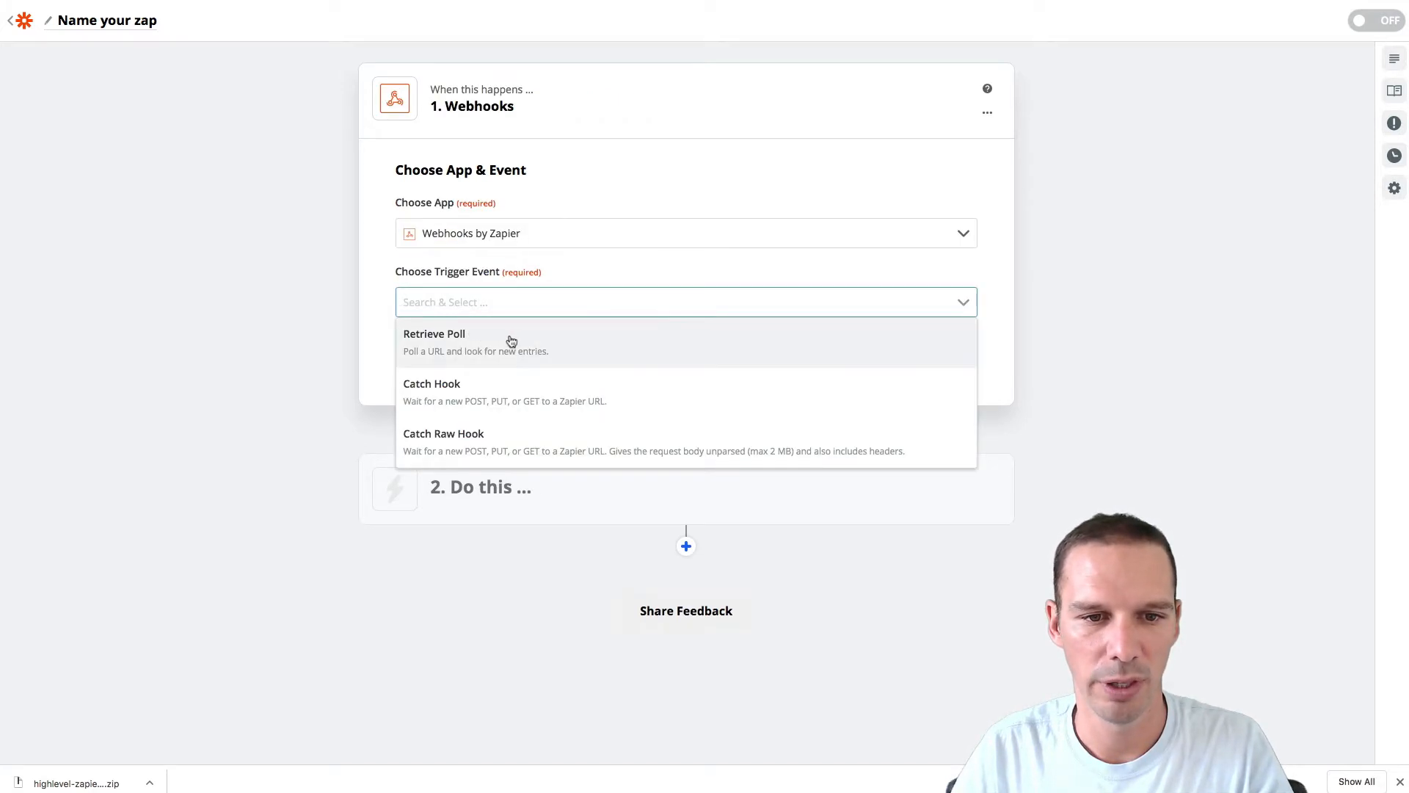
{"action": "left_click", "coordinate": [571, 383]}
{"action": "left_click", "coordinate": [672, 352]}
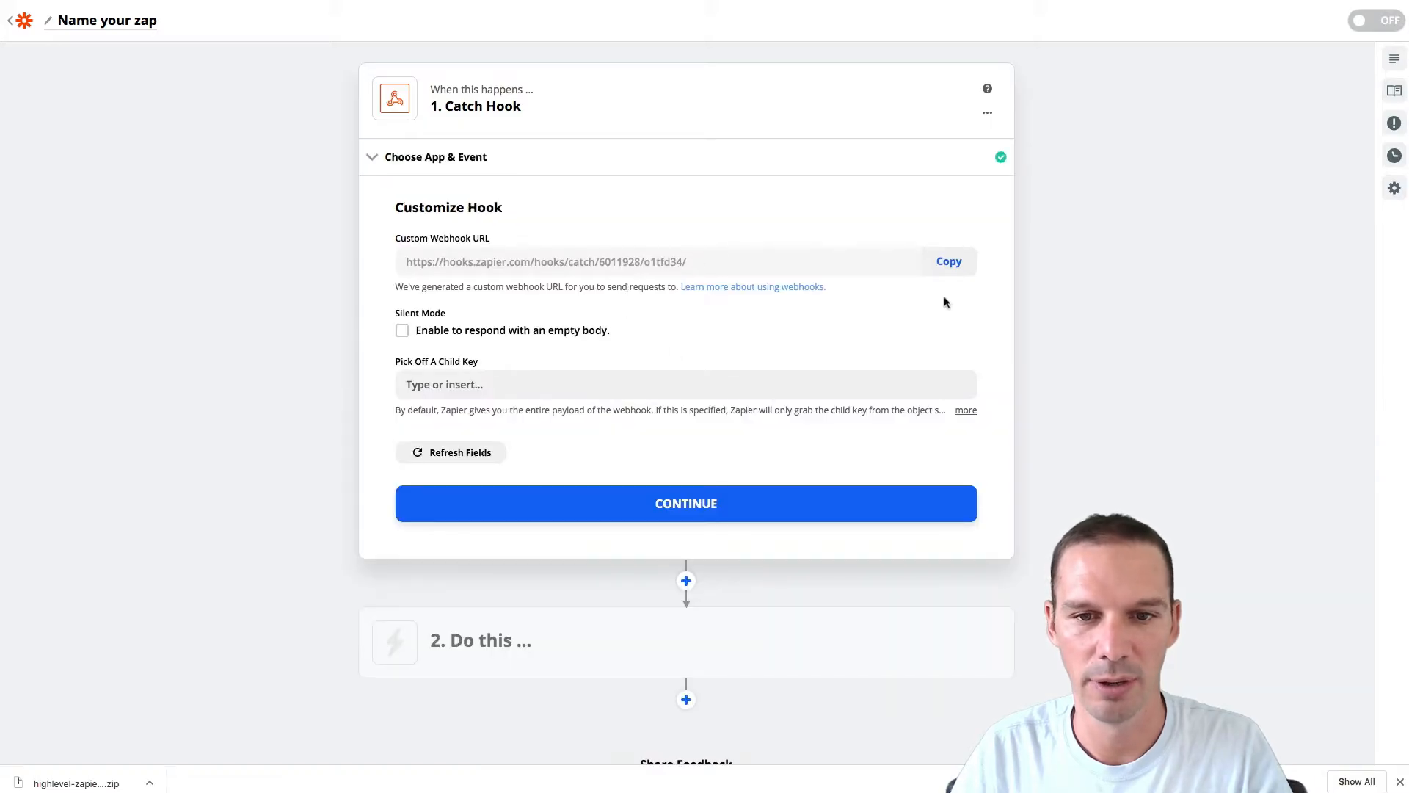
- Copy the zap's custom webhook URL and paste it as the Webhook URL of the HighLevel rule's action
{"action": "left_click", "coordinate": [948, 262]}
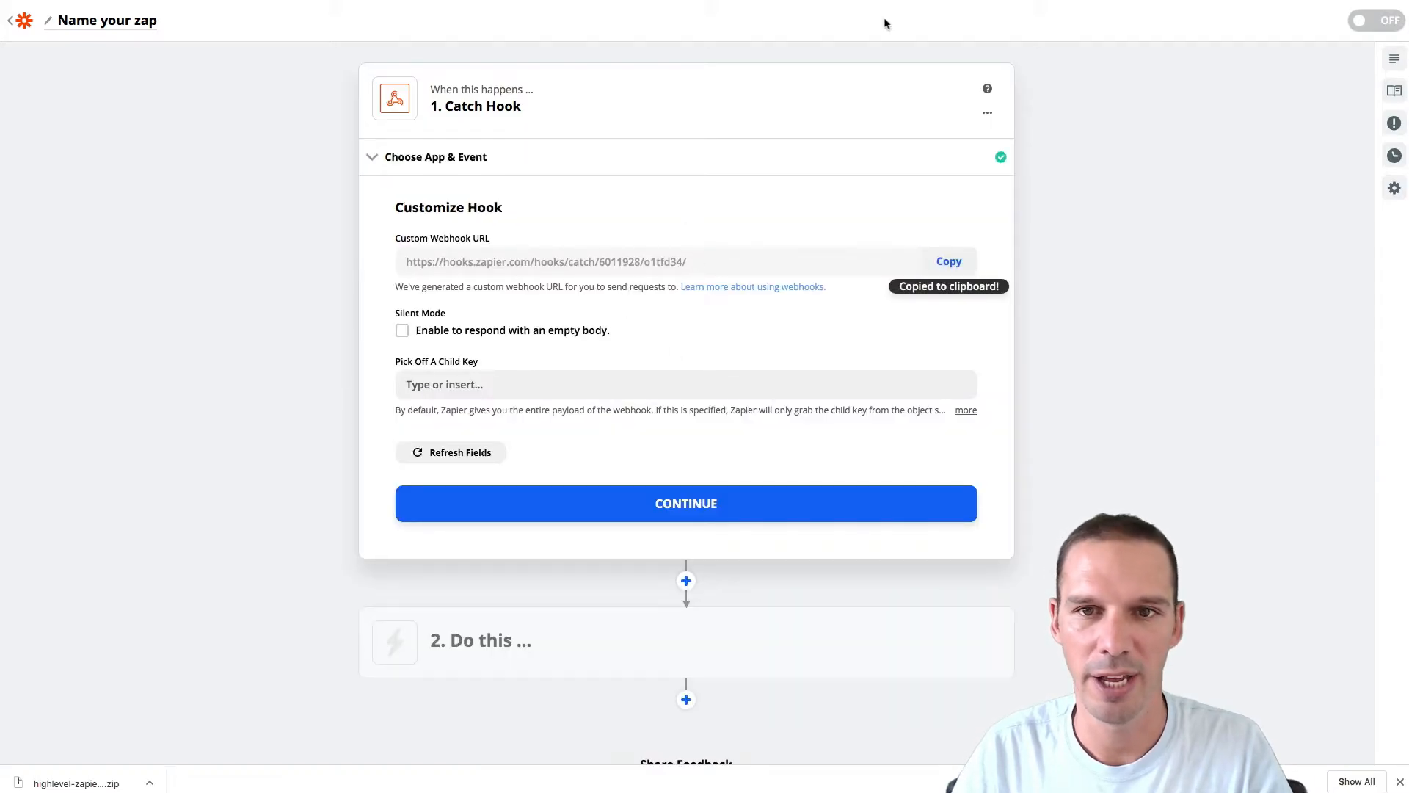
{"action": "key", "text": "ctrl+shift+Tab"}
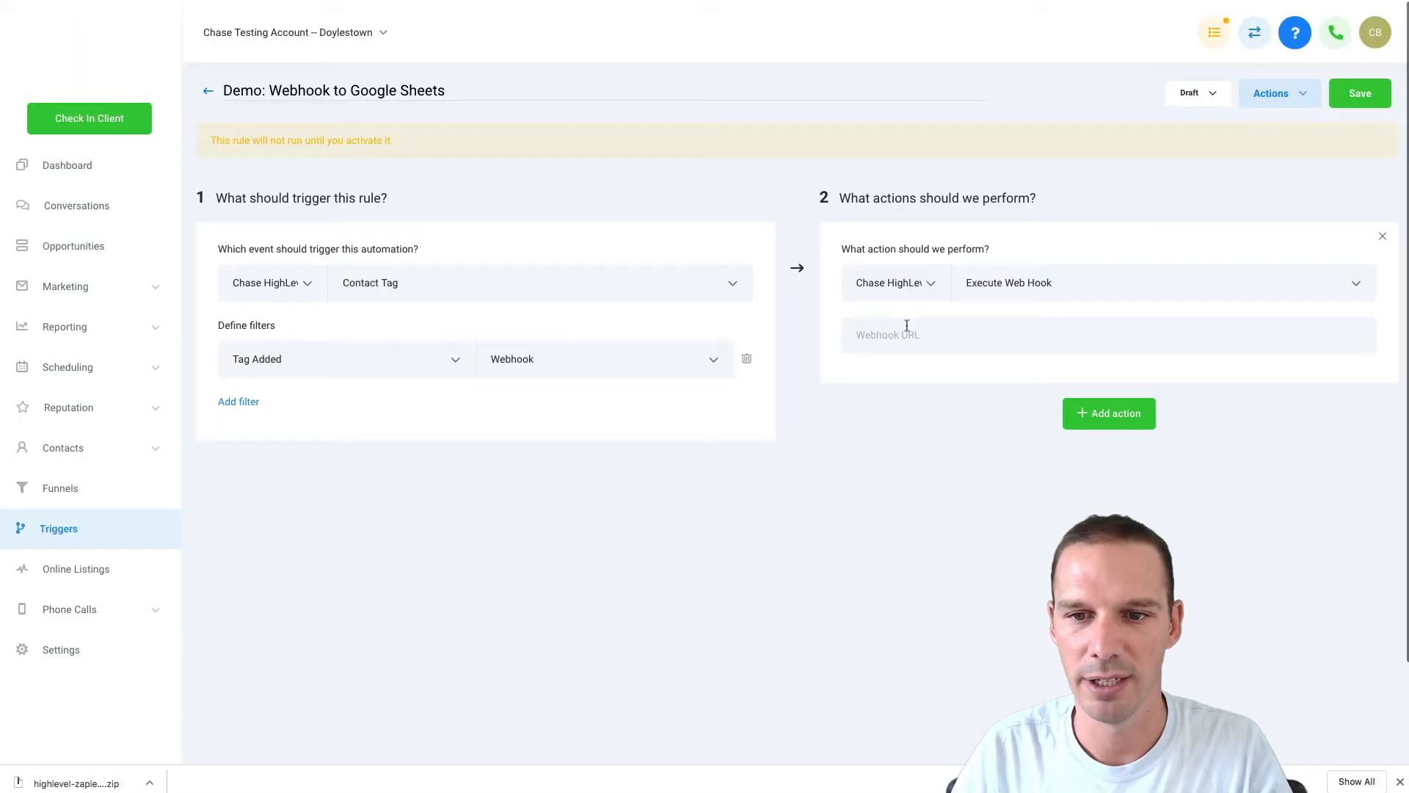
{"action": "key", "text": "ctrl+v"}
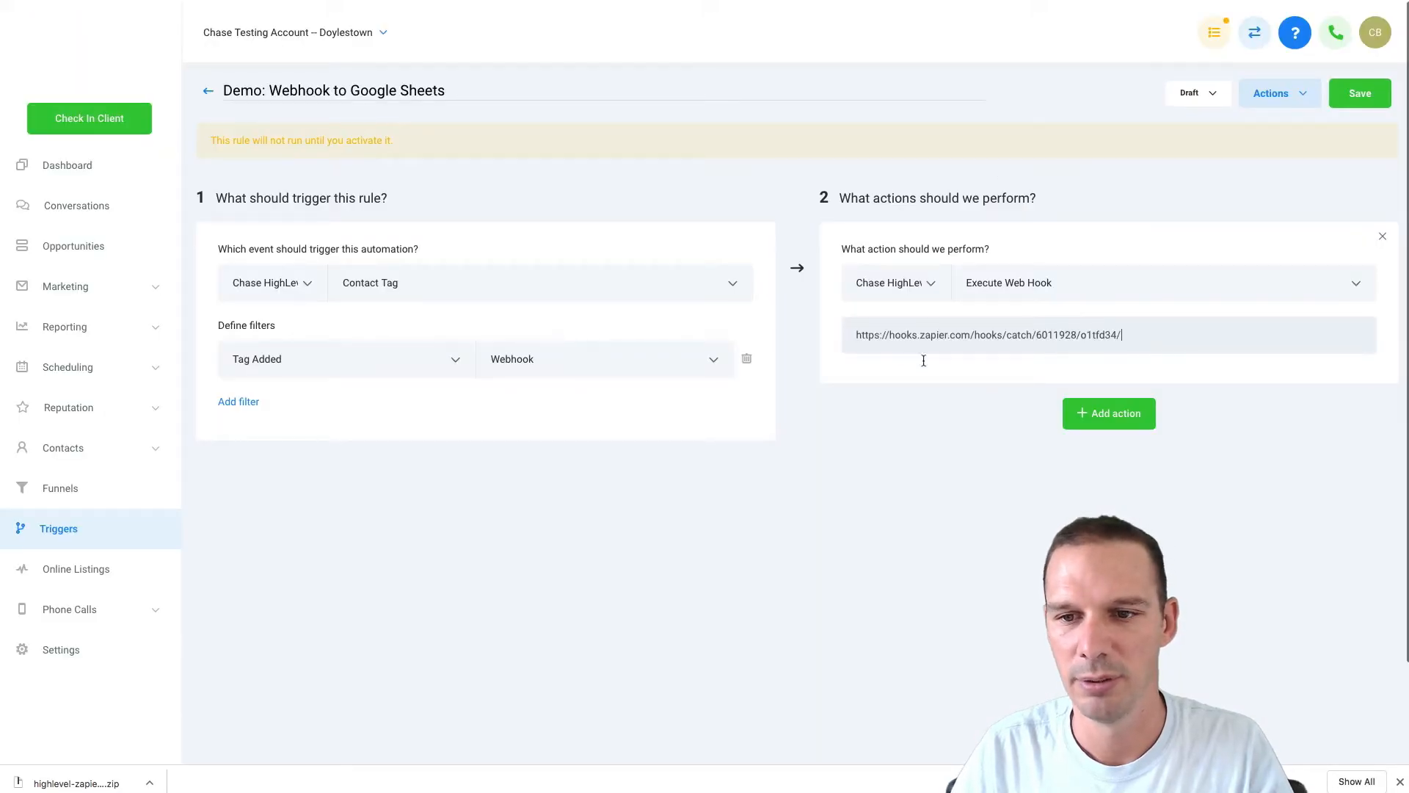
- Save the webhook rule and activate it
{"action": "left_click", "coordinate": [1356, 100]}
{"action": "left_click", "coordinate": [1204, 105]}
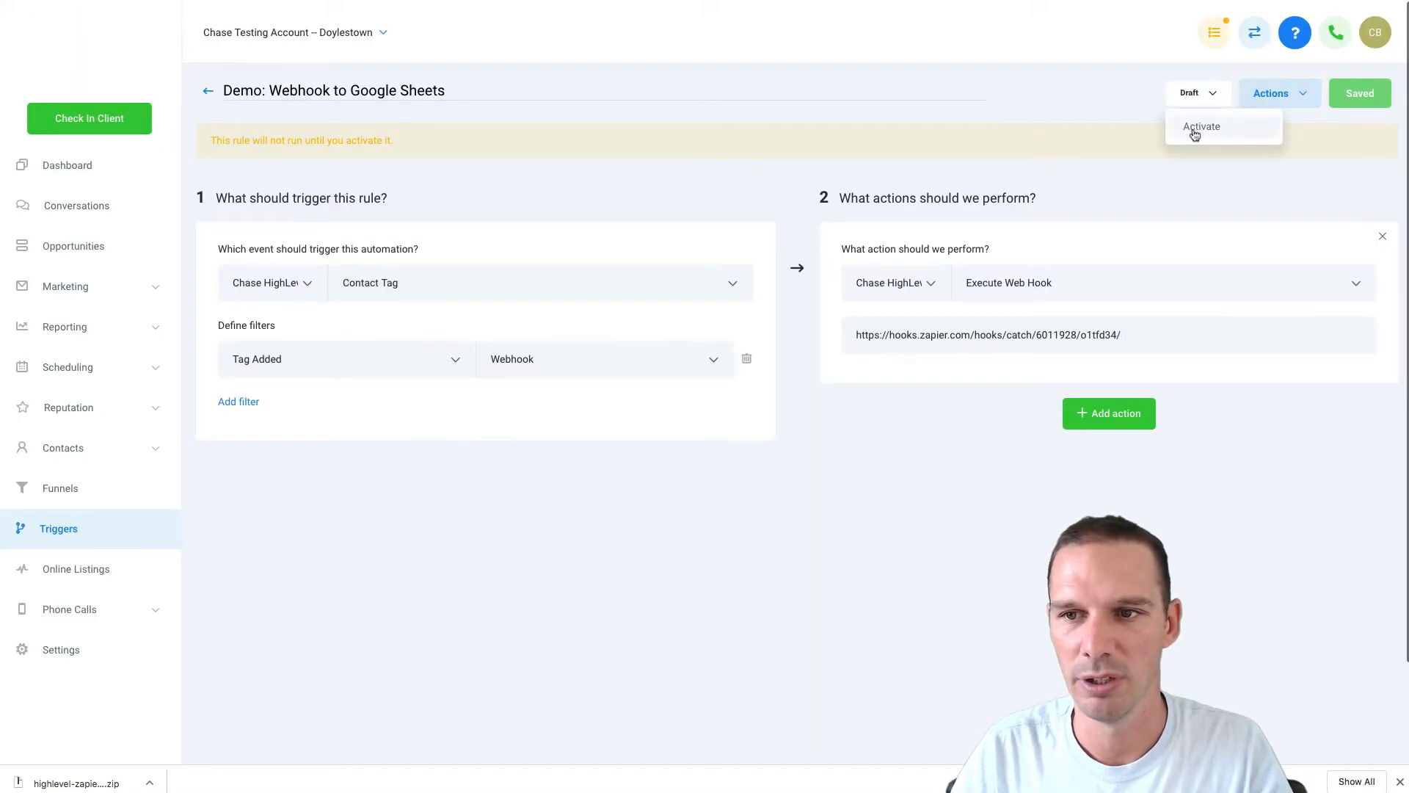
{"action": "left_click", "coordinate": [1194, 127]}
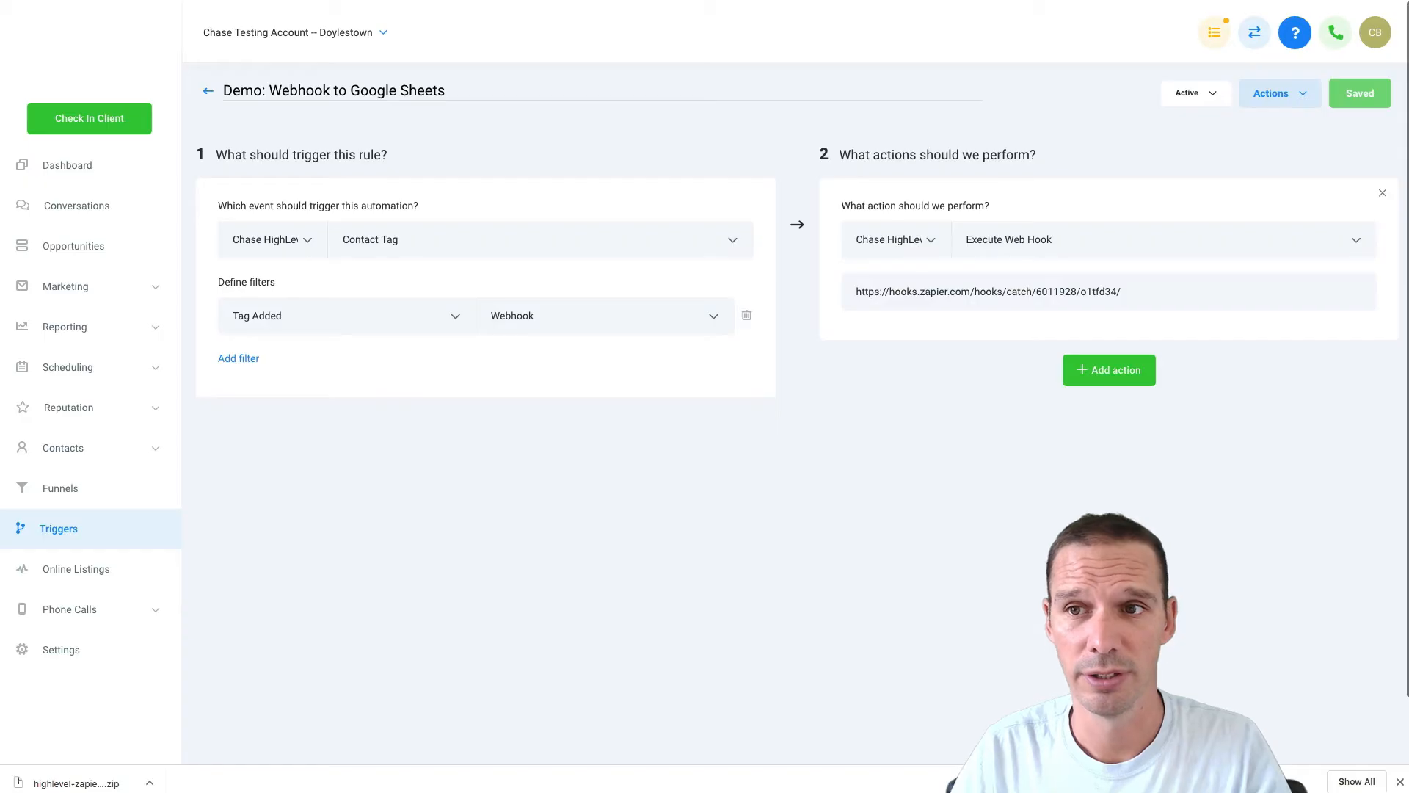
- Switch back to Zapier, accept the default hook settings and start the Test & Continue search for hook data
{"action": "key", "text": "ctrl+Tab"}
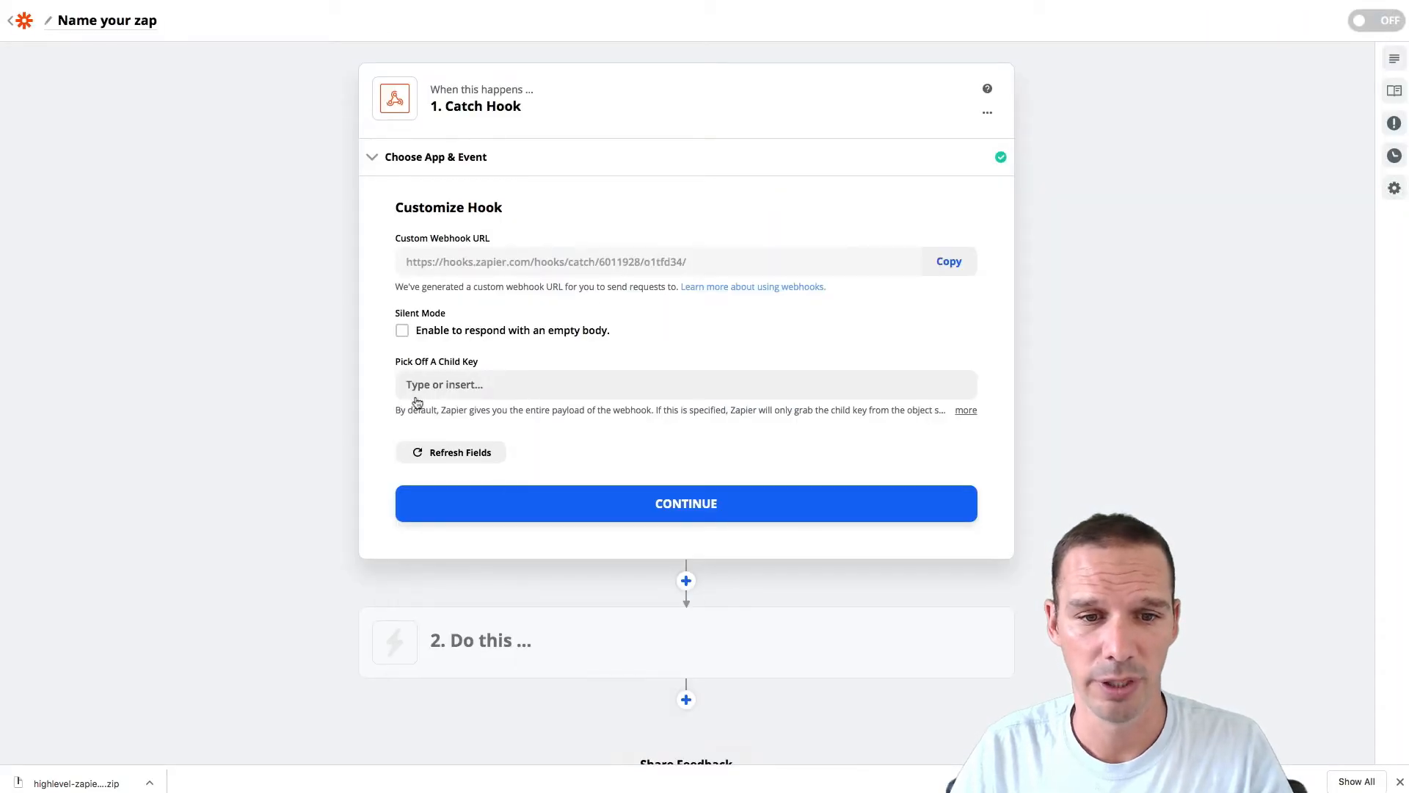
{"action": "left_click", "coordinate": [705, 502]}
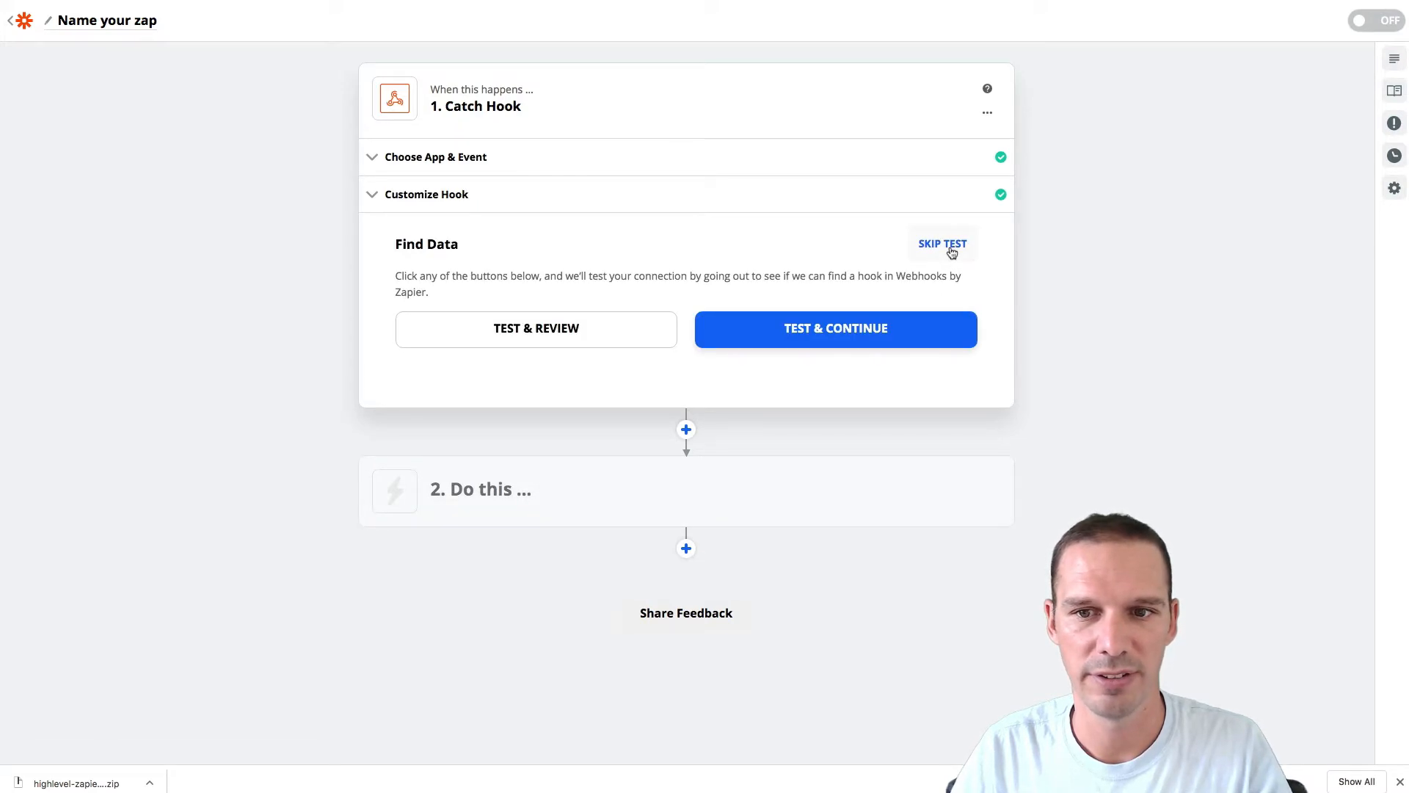
{"action": "left_click", "coordinate": [777, 336]}
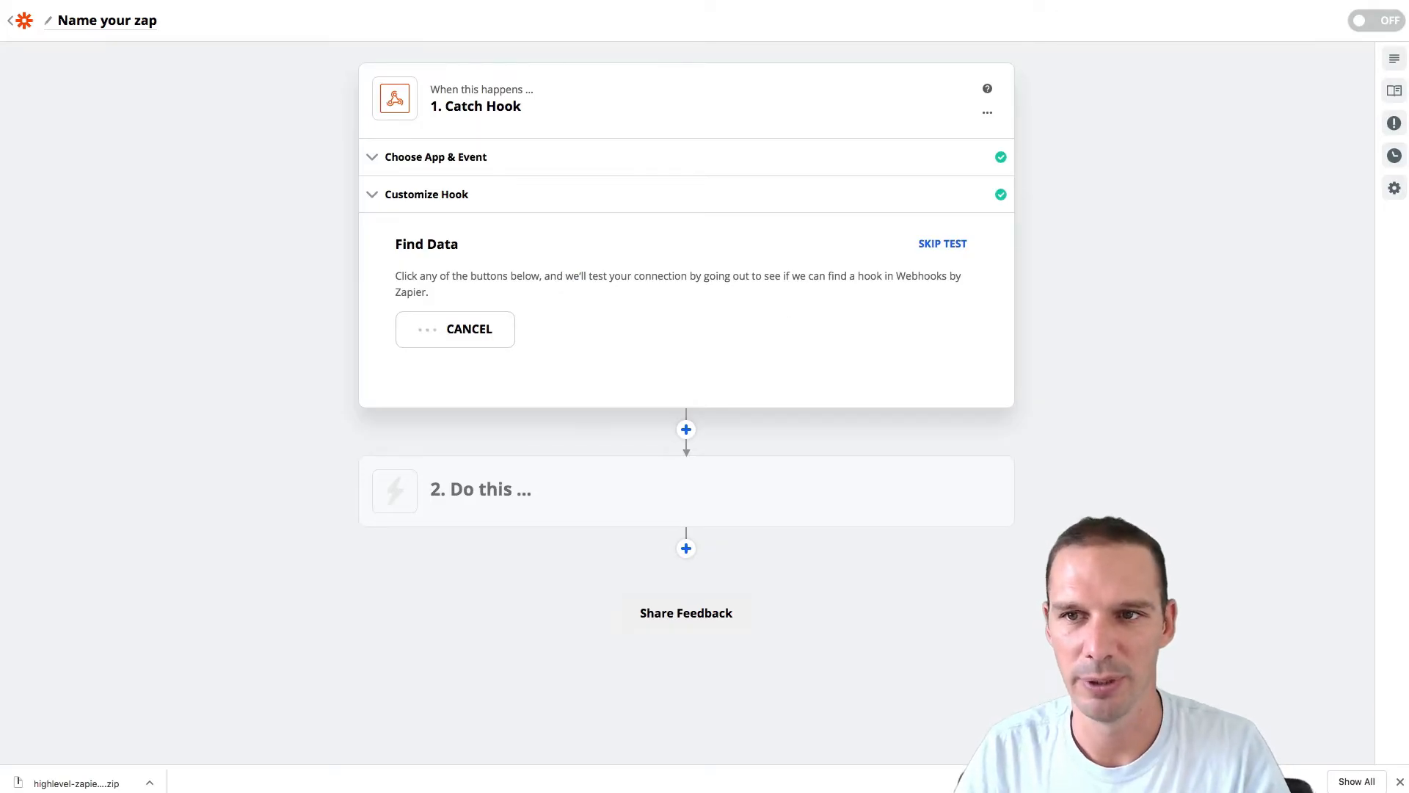
- Switch to HighLevel, open the first named contact in the Contacts list and show its tags and campaigns section
{"action": "left_click", "coordinate": [866, 1]}
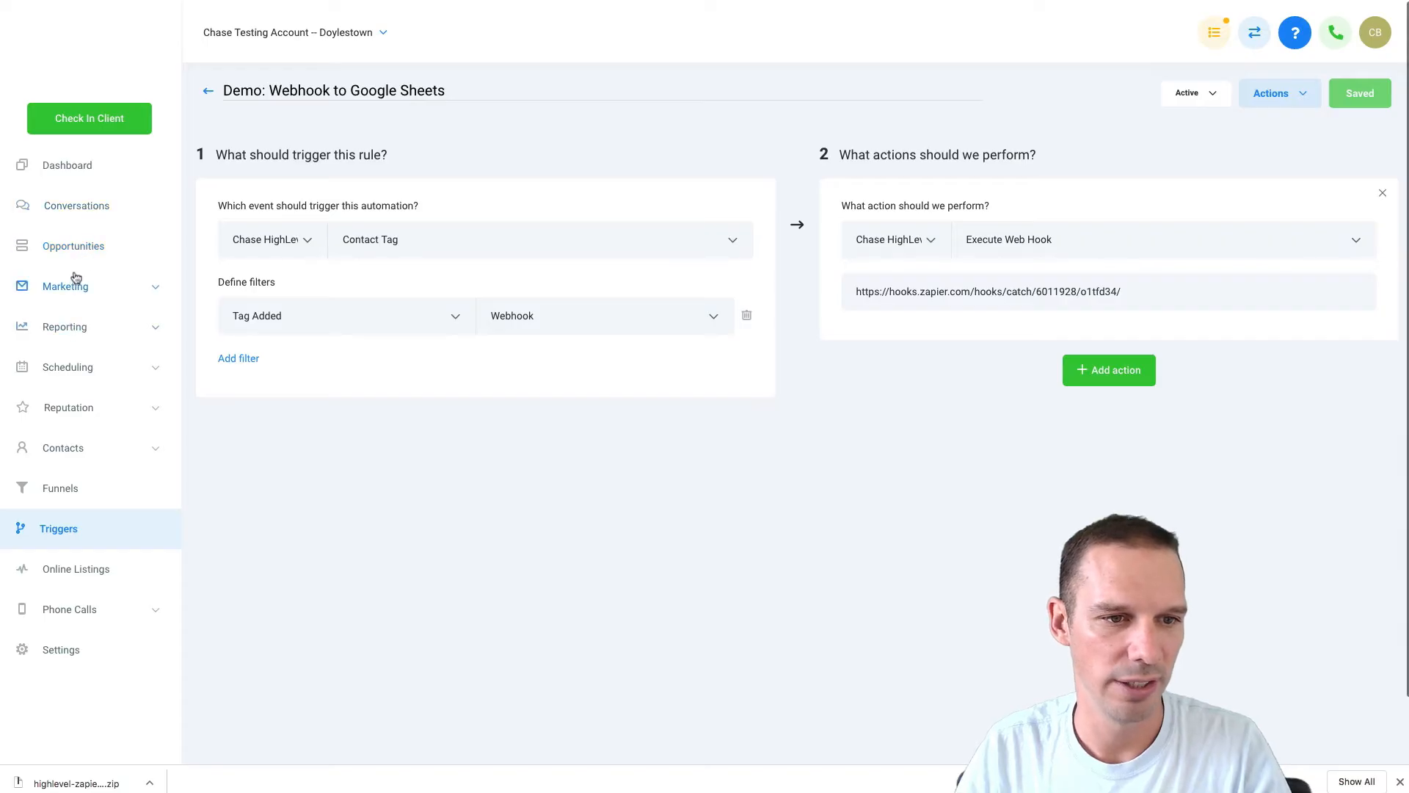
{"action": "left_click", "coordinate": [66, 448]}
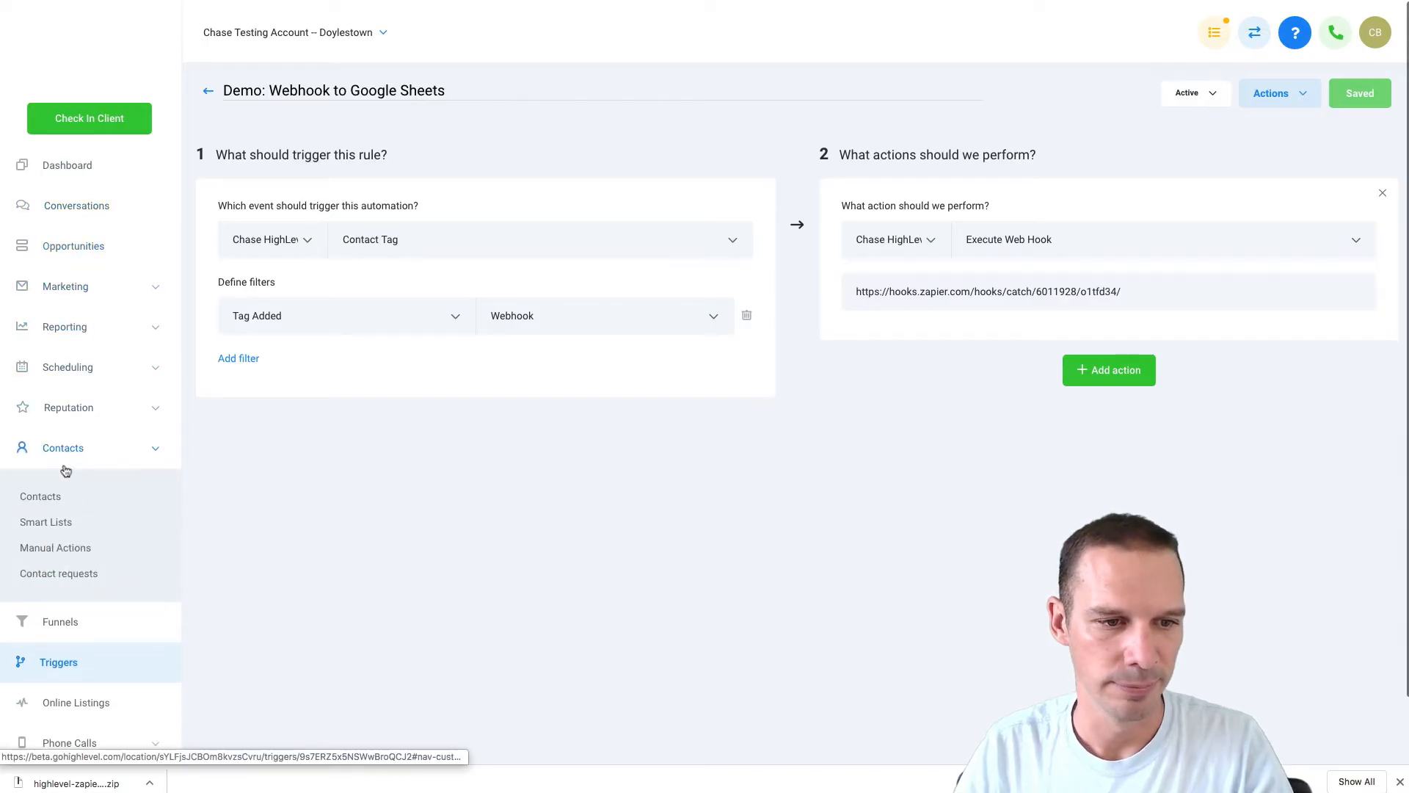
{"action": "left_click", "coordinate": [60, 493]}
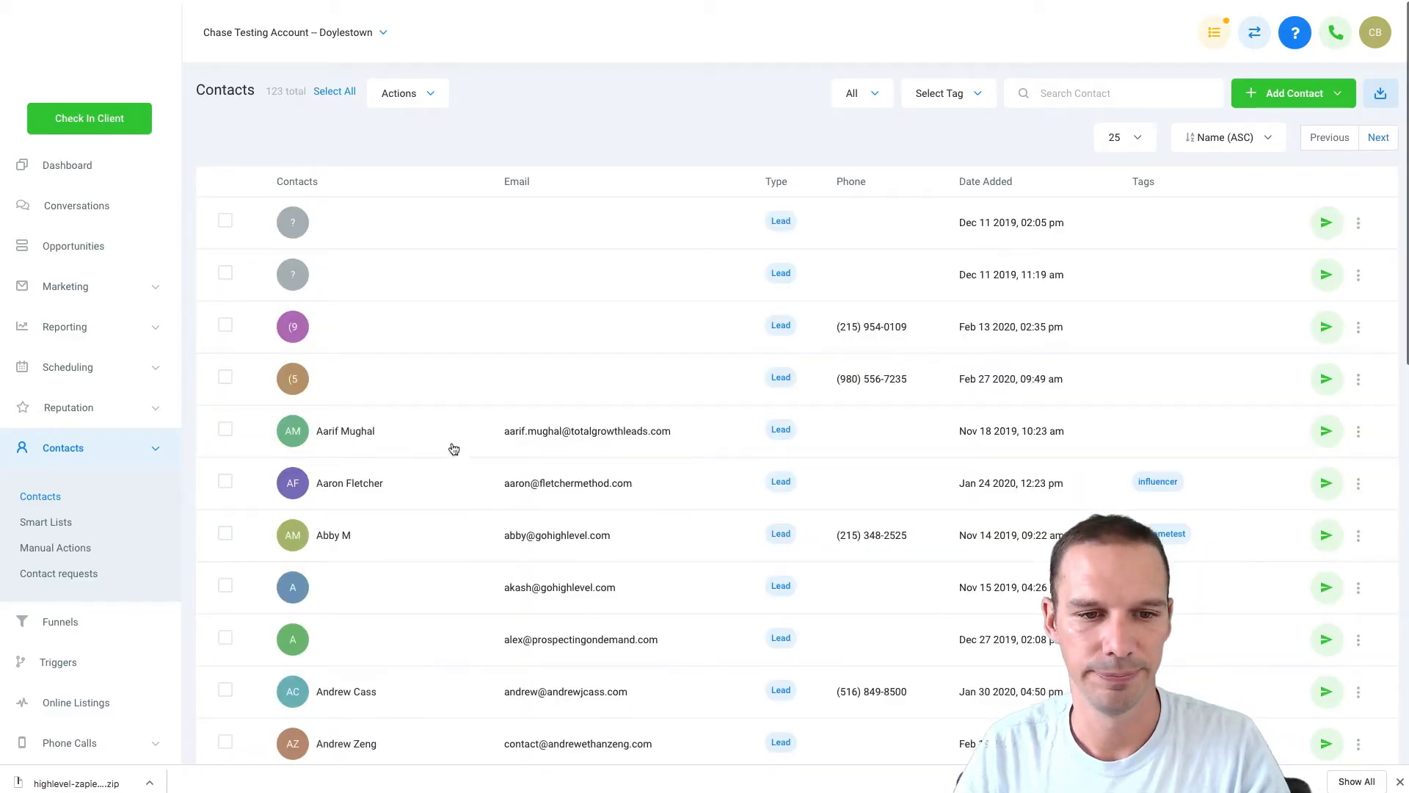
{"action": "left_click", "coordinate": [453, 448]}
{"action": "scroll", "coordinate": [289, 506], "scroll_direction": "down", "scroll_amount": 3}
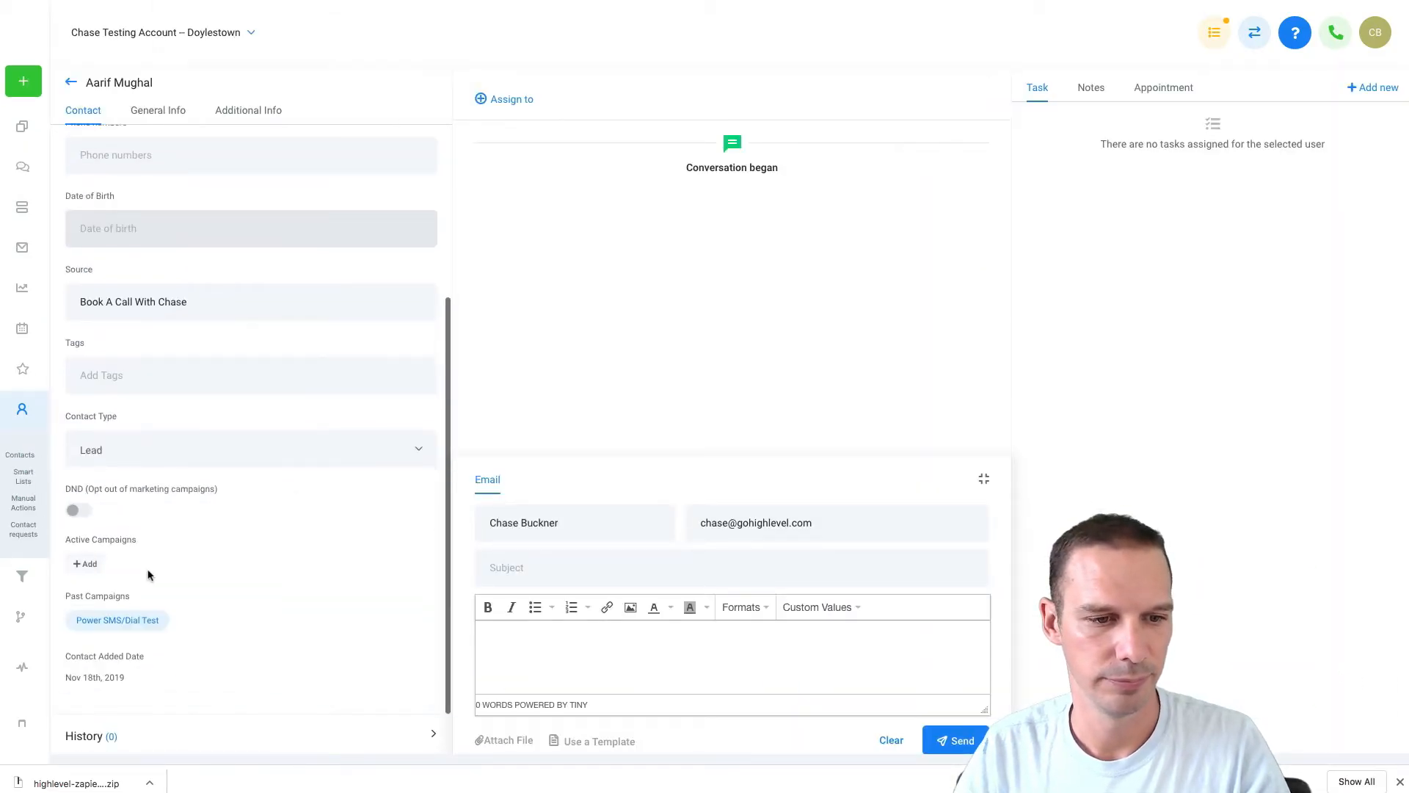
{"action": "left_click", "coordinate": [87, 564]}
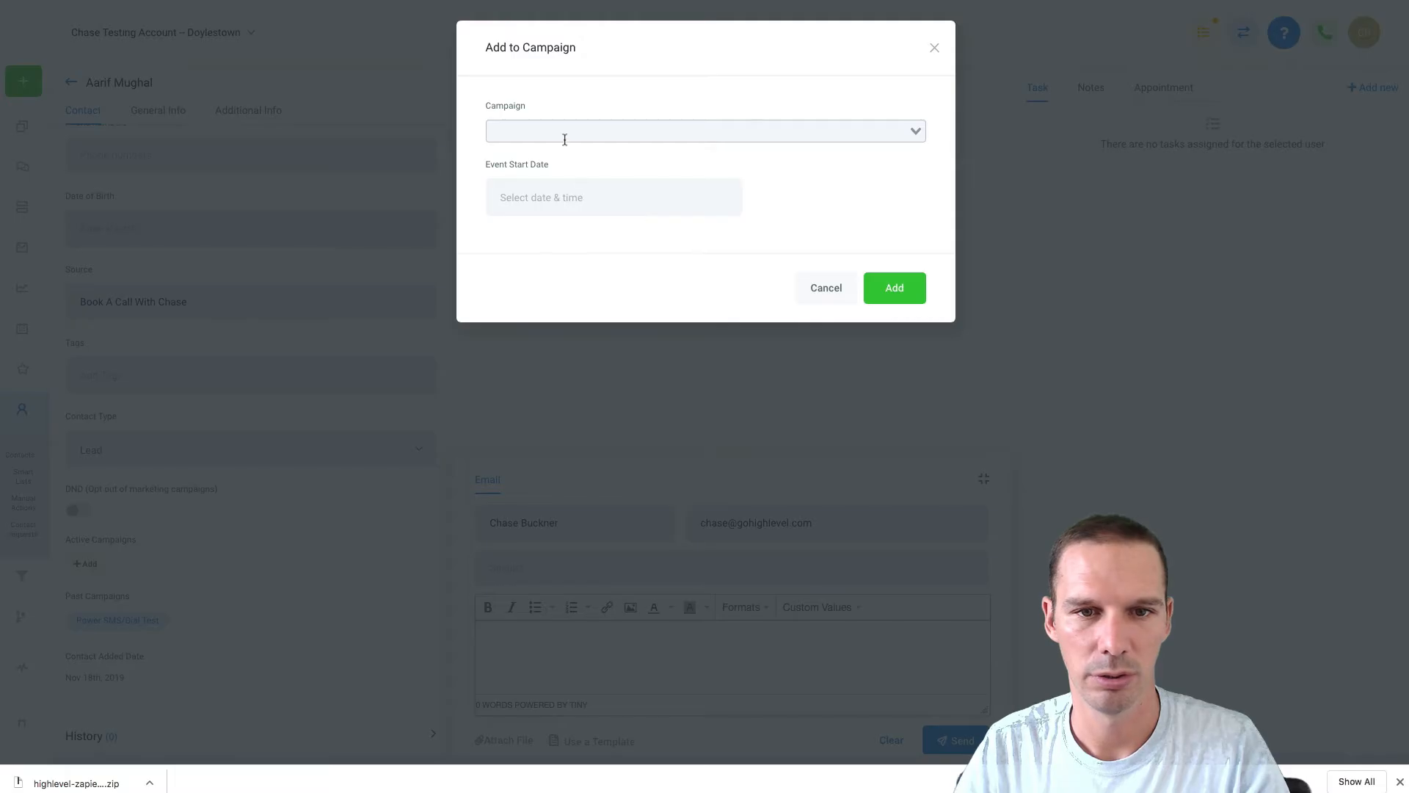
{"action": "left_click", "coordinate": [565, 140]}
{"action": "left_click", "coordinate": [564, 139]}
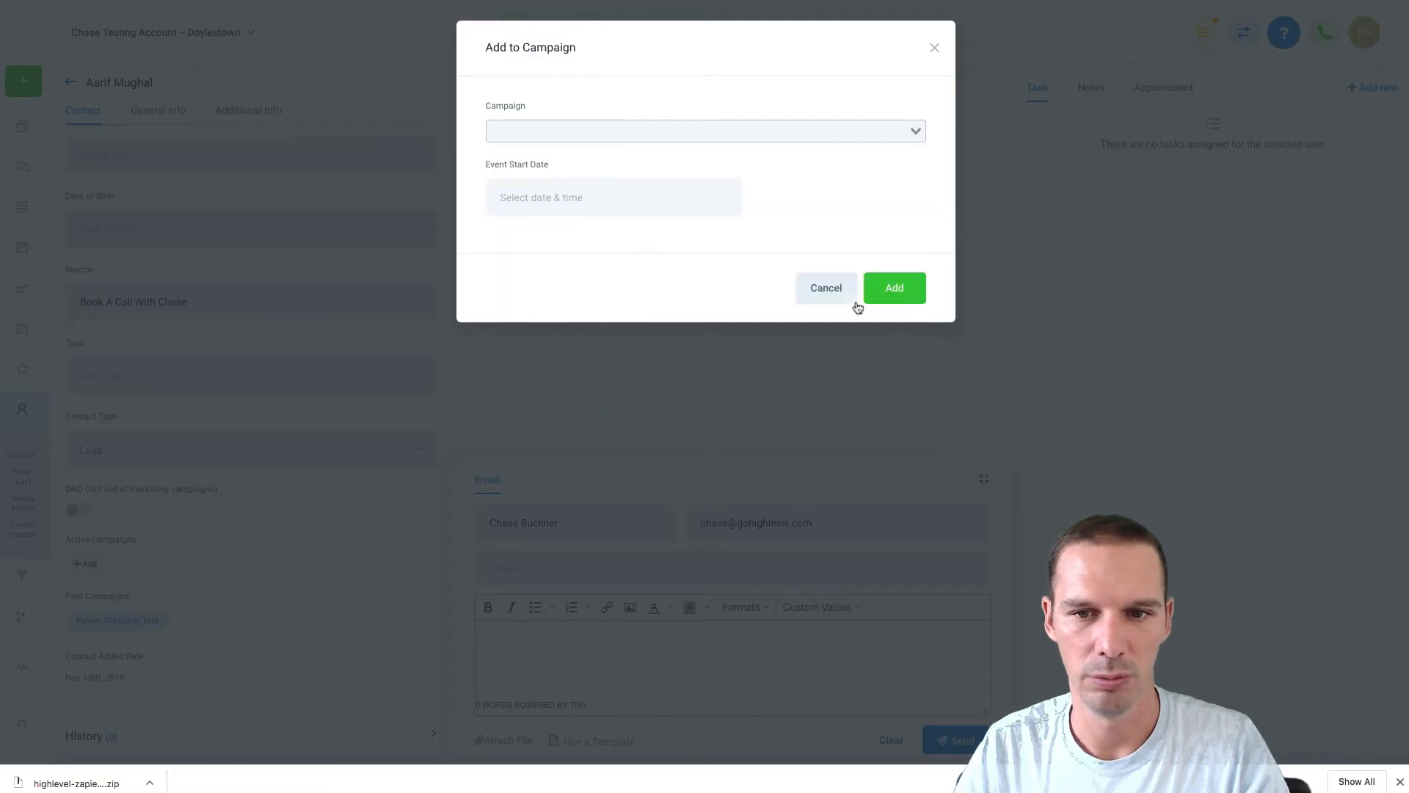
{"action": "left_click", "coordinate": [826, 298]}
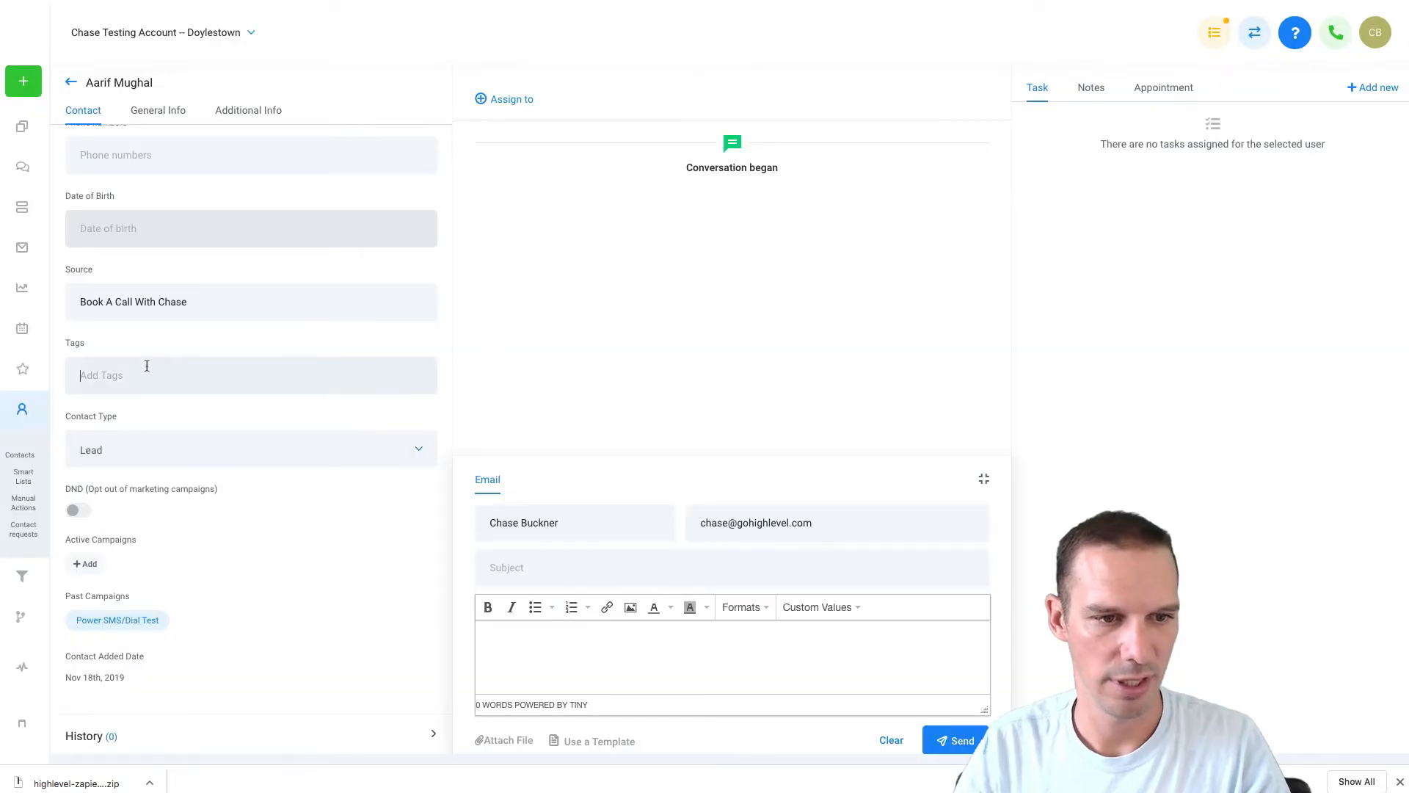
- Add the webhook tag to the contact, save the record and return to the zap in Zapier
{"action": "type", "text": "web"}
{"action": "left_click", "coordinate": [132, 416]}
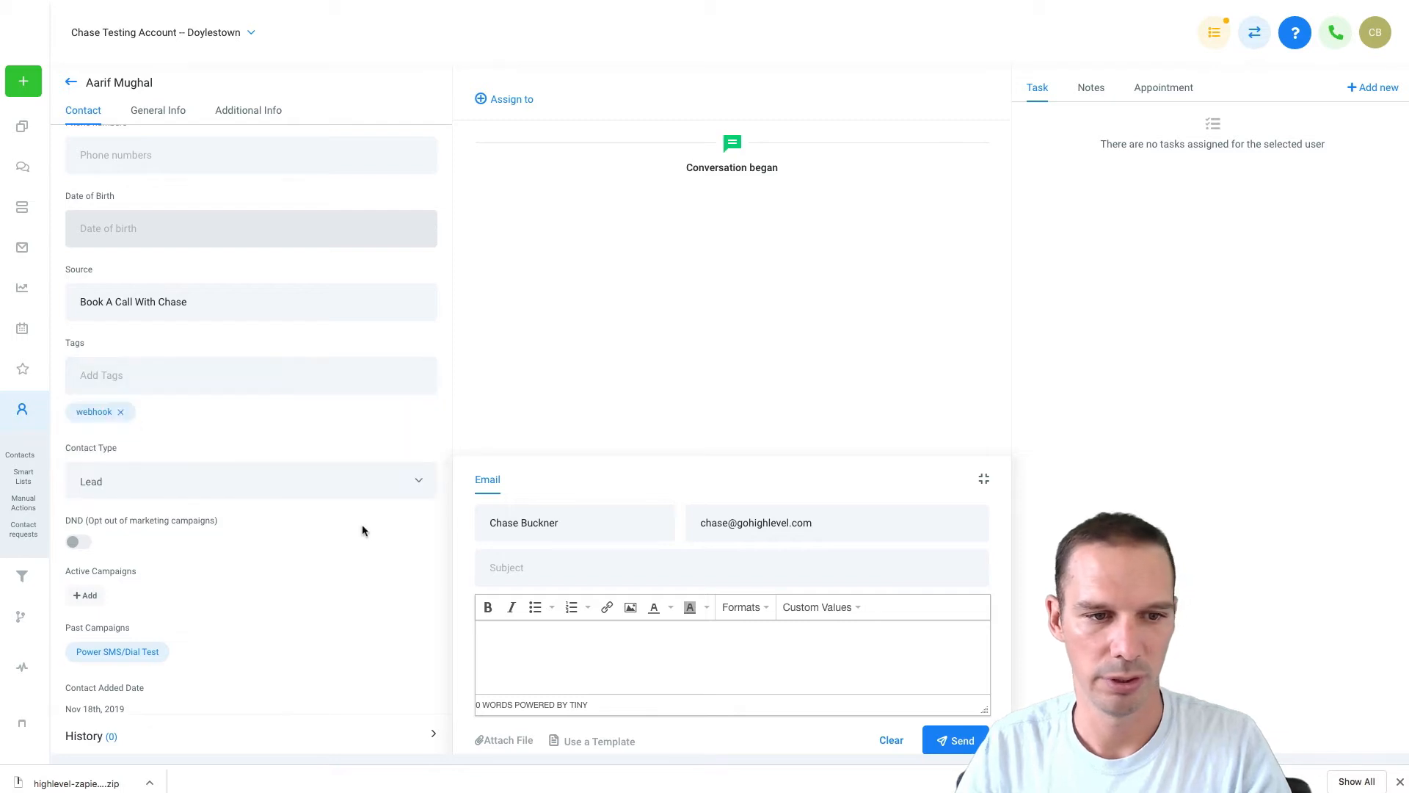
{"action": "scroll", "coordinate": [345, 618], "scroll_direction": "down", "scroll_amount": 2}
{"action": "left_click", "coordinate": [428, 700]}
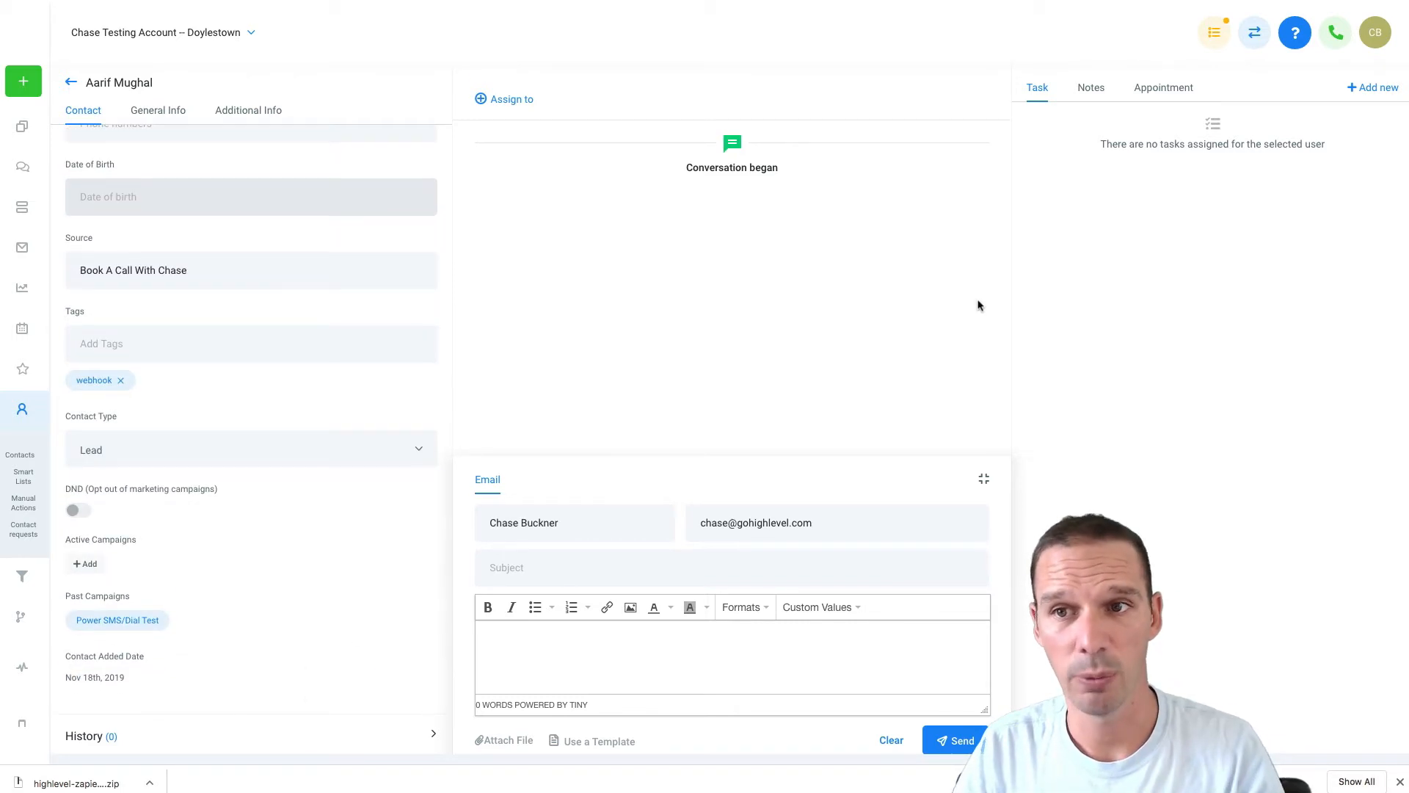
{"action": "left_click", "coordinate": [899, 1]}
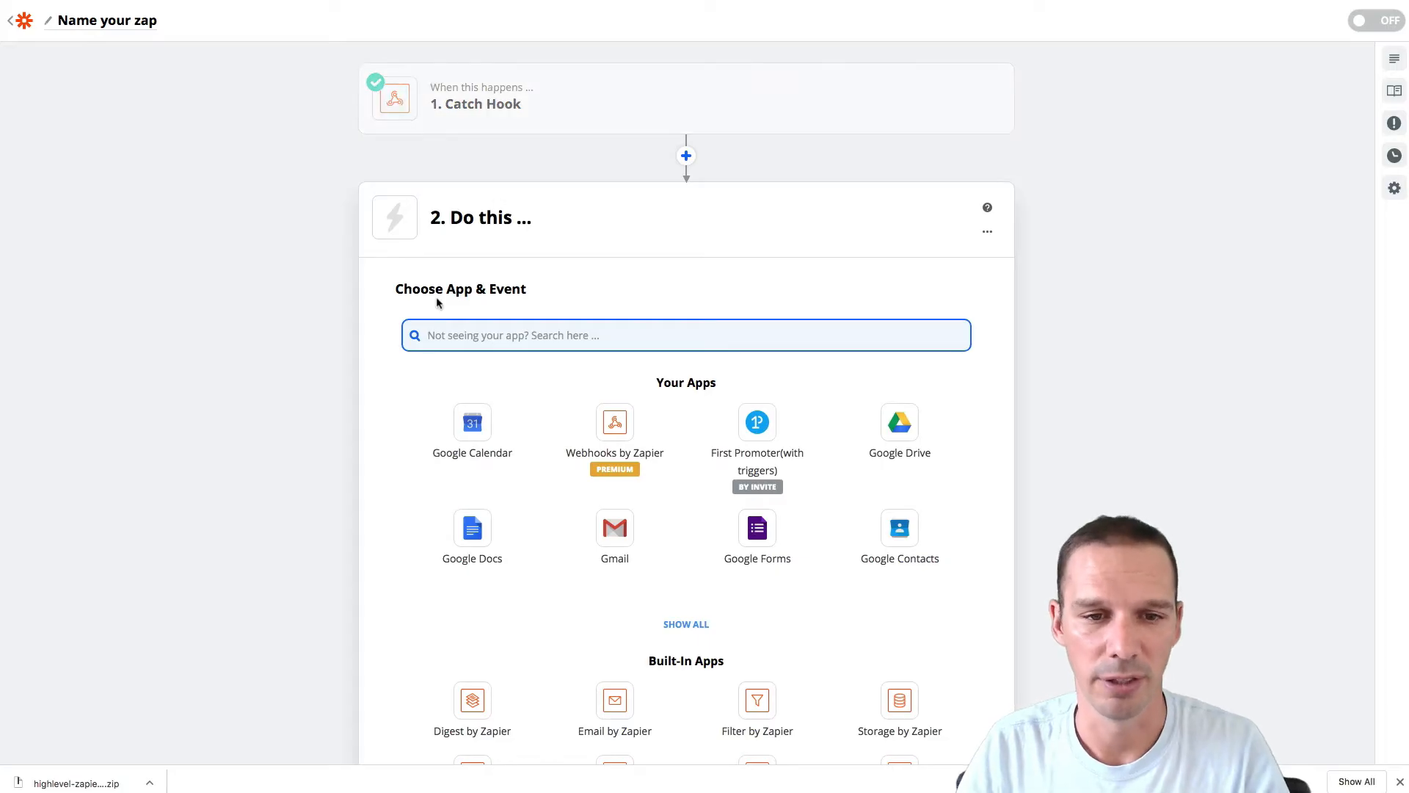
- Set the zap's second step to the Google Sheets app with the Create Spreadsheet Row event and continue
{"action": "type", "text": "goo"}
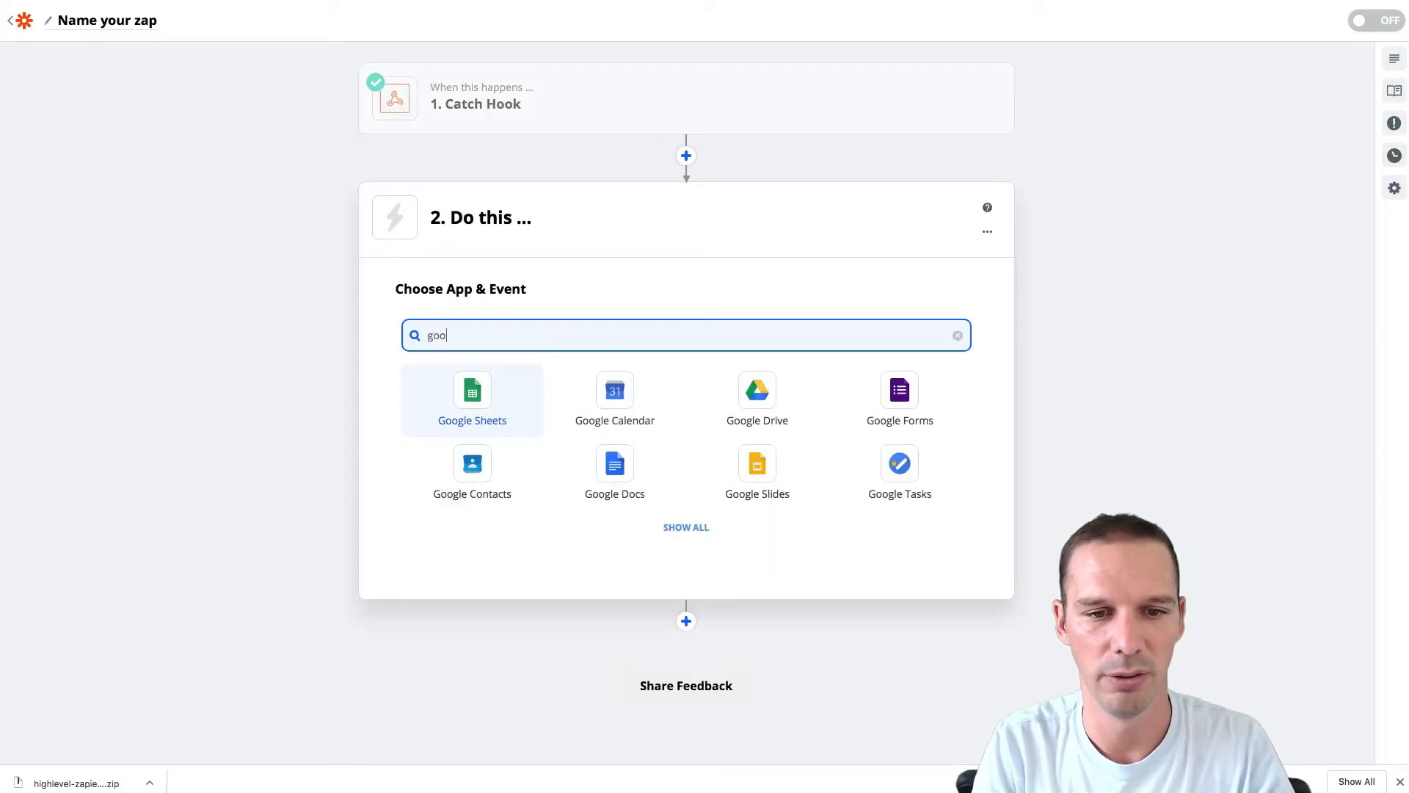
{"action": "left_click", "coordinate": [489, 370]}
{"action": "left_click", "coordinate": [488, 421]}
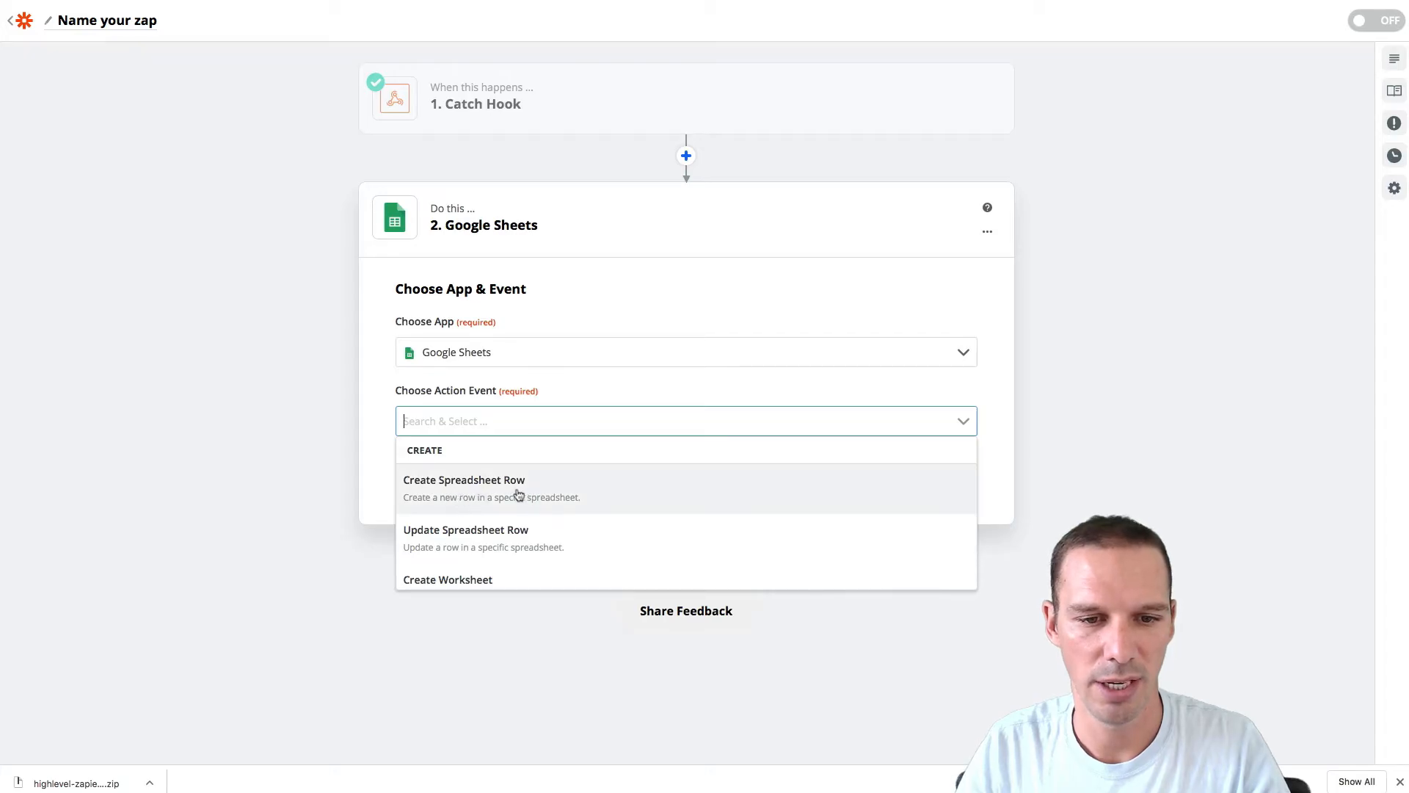
{"action": "left_click", "coordinate": [576, 495]}
{"action": "left_click", "coordinate": [652, 477]}
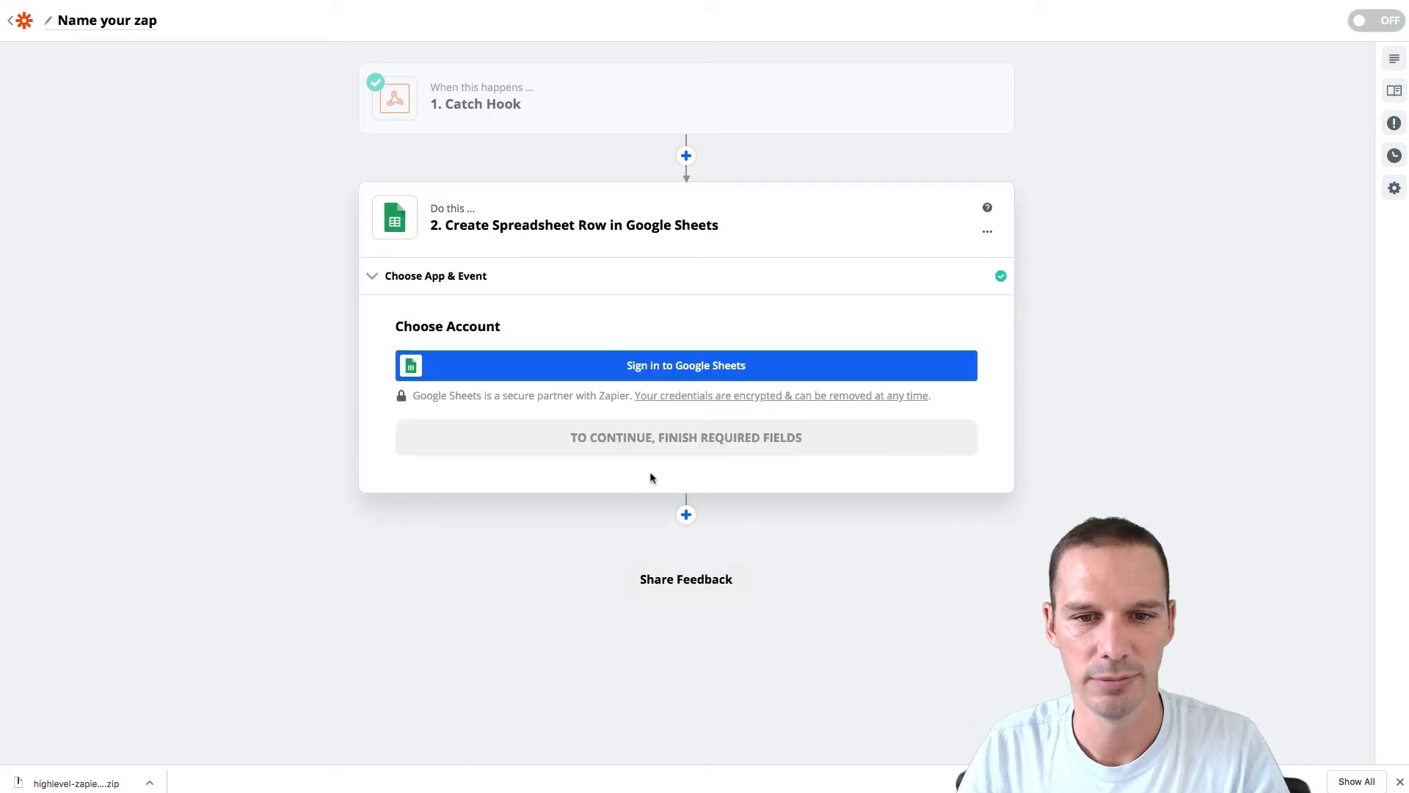
- Sign in to Google Sheets with the HighLevel Google account, allow Zapier access, and continue with that account
{"action": "left_click", "coordinate": [696, 368]}
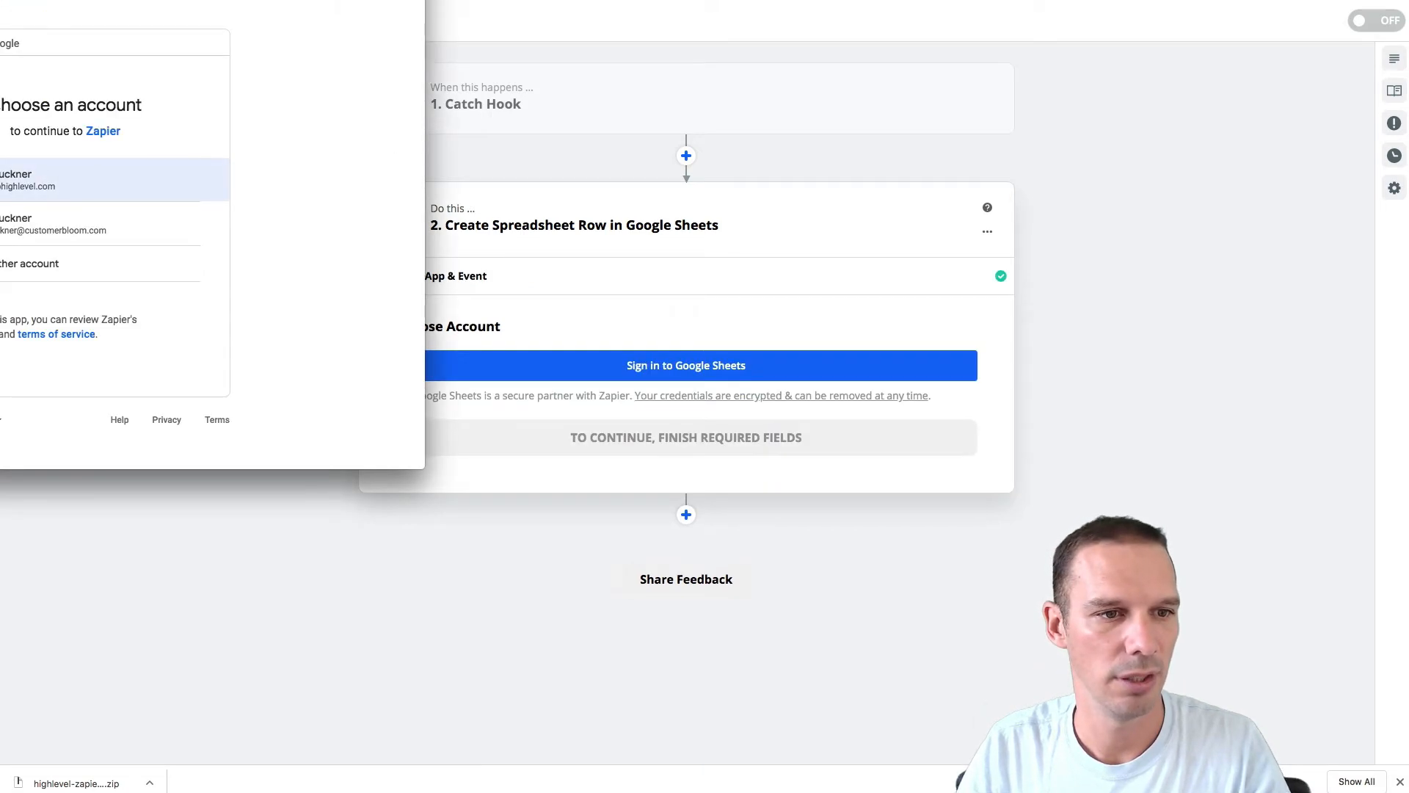
{"action": "left_click", "coordinate": [15, 180]}
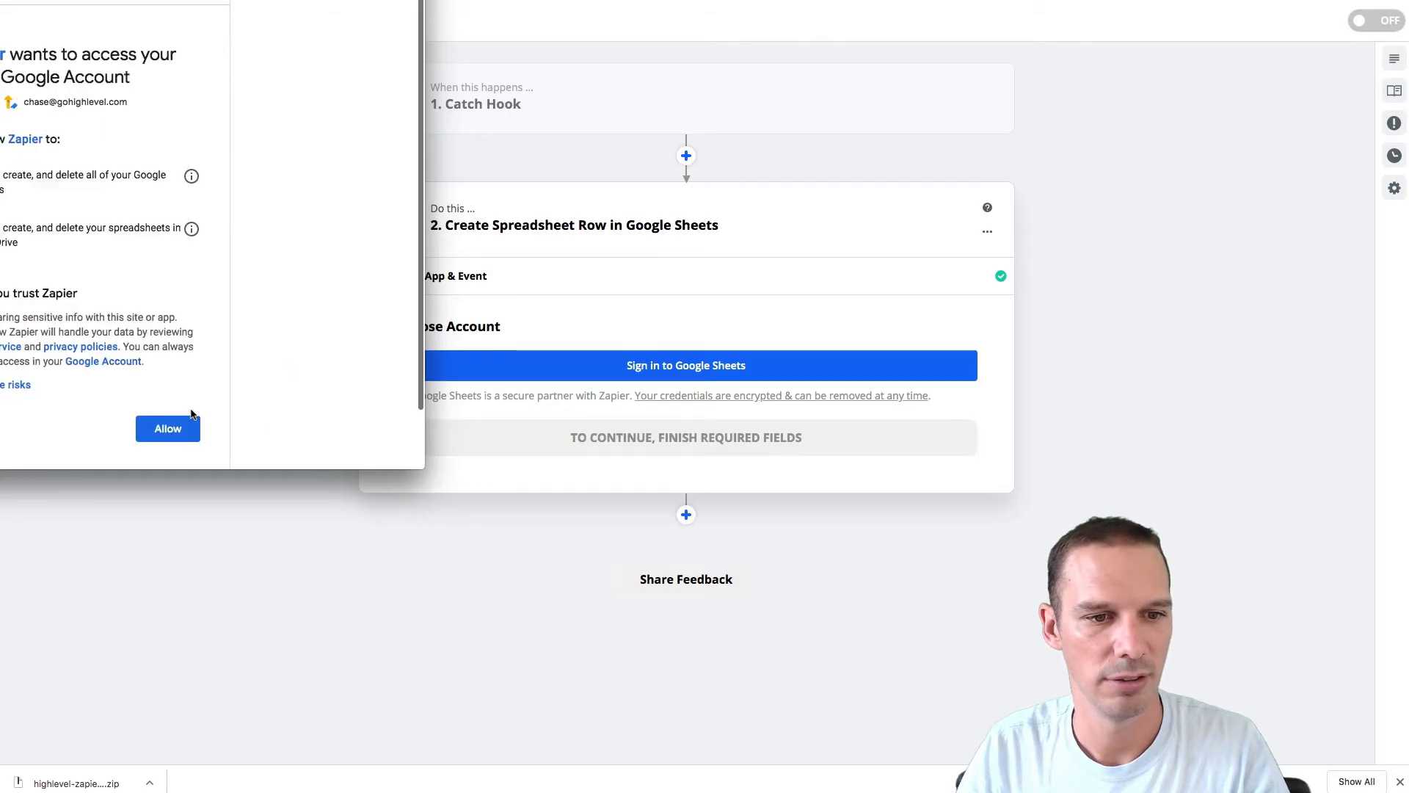
{"action": "left_click", "coordinate": [187, 431]}
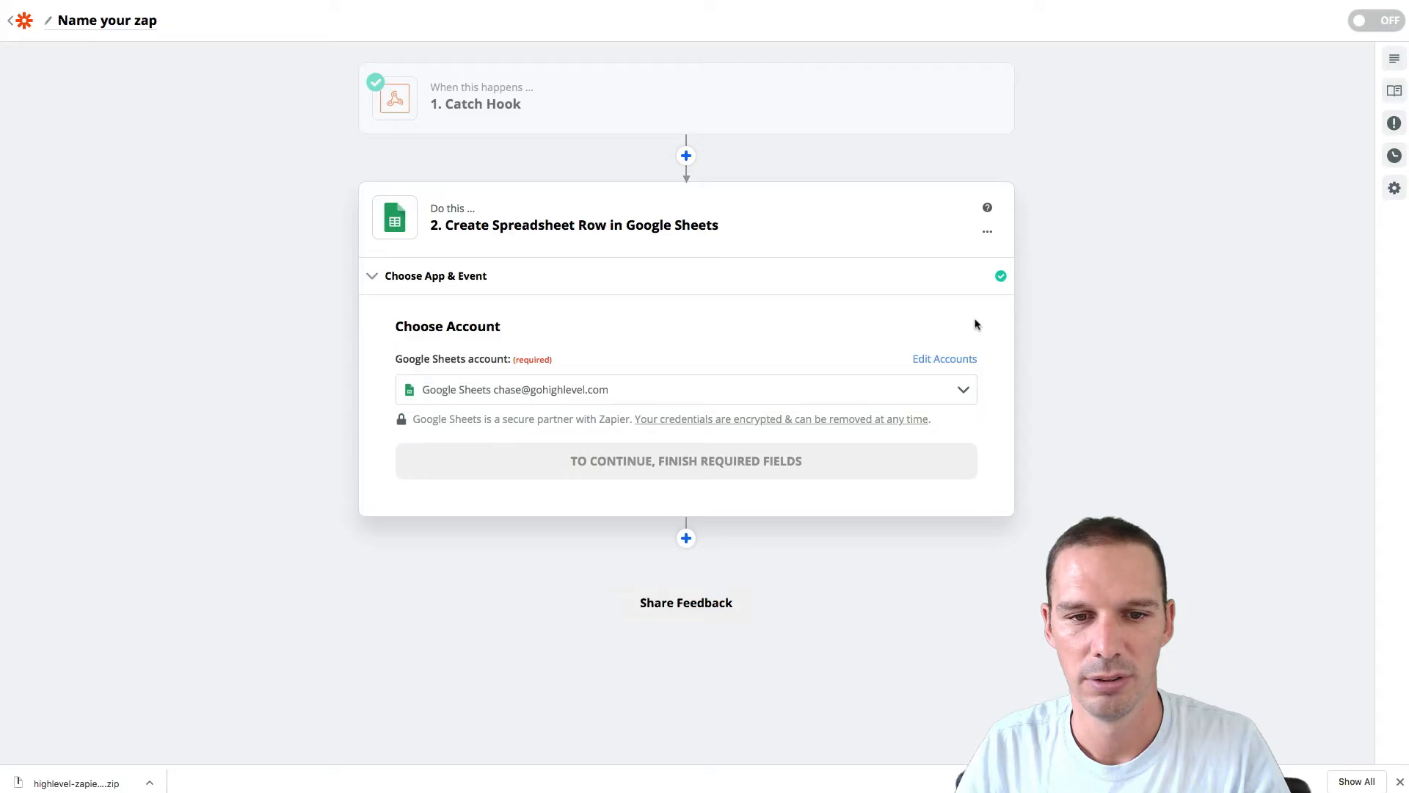
{"action": "left_click", "coordinate": [953, 398]}
{"action": "left_click", "coordinate": [953, 398]}
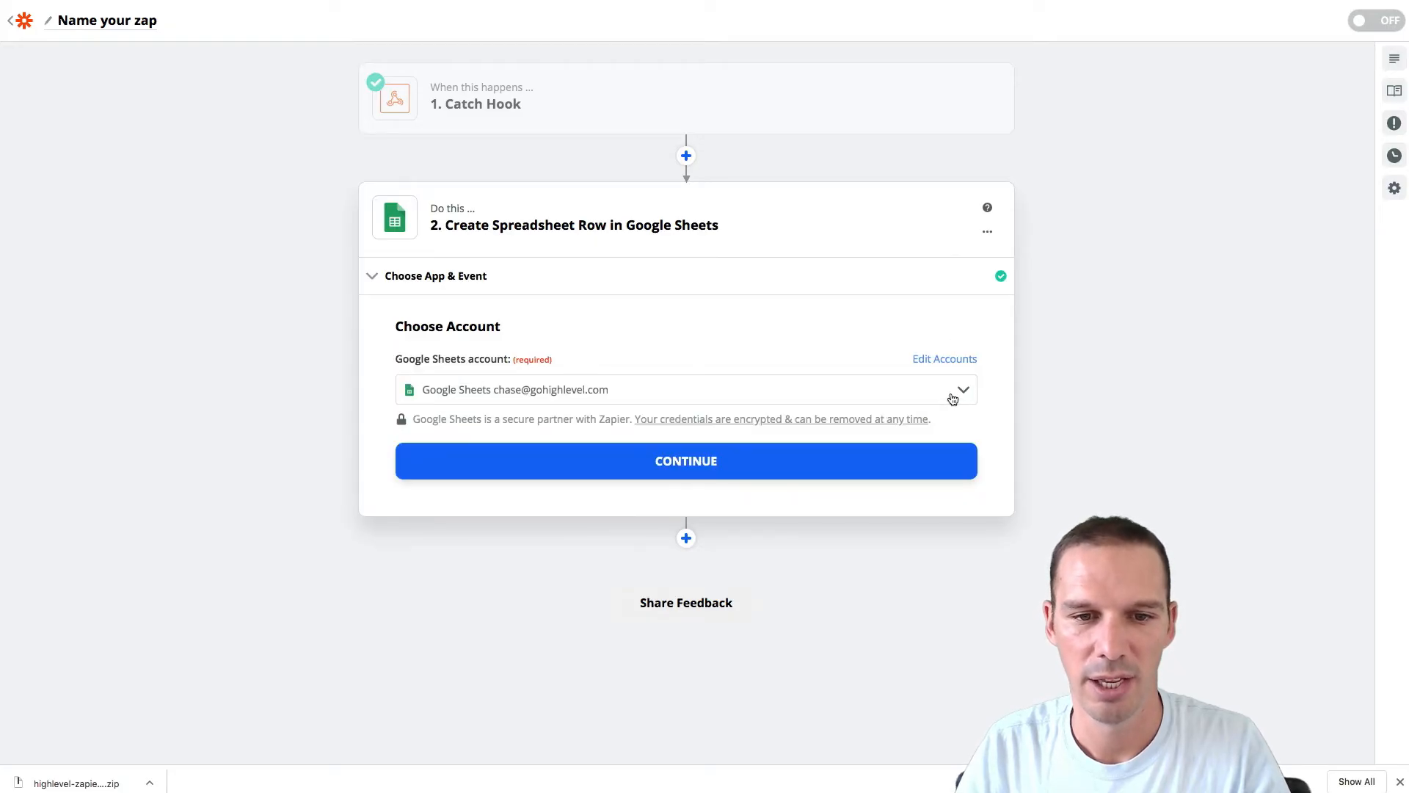
{"action": "left_click", "coordinate": [851, 453]}
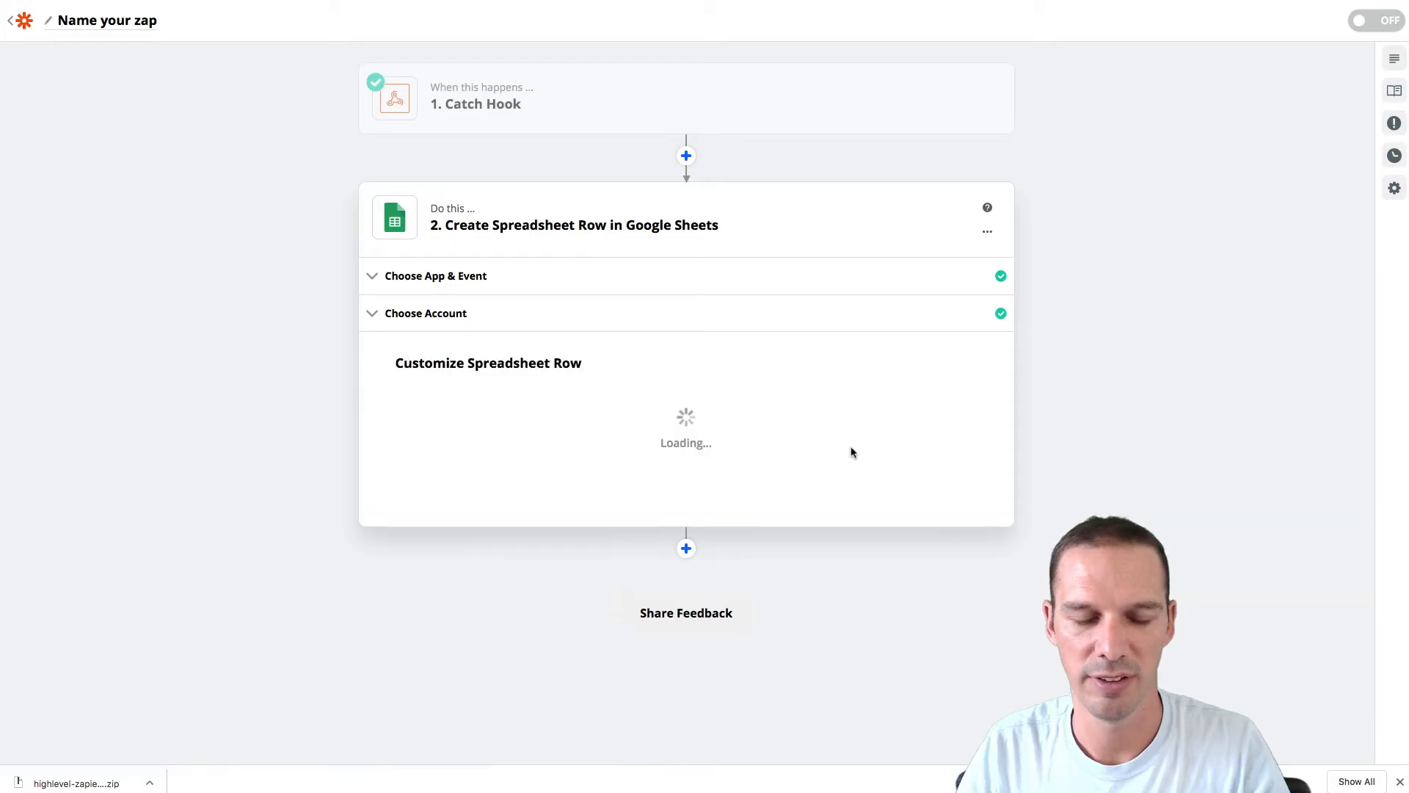
- Choose My Google Drive as the drive for the spreadsheet row
{"action": "scroll", "coordinate": [825, 453], "scroll_direction": "down", "scroll_amount": 2}
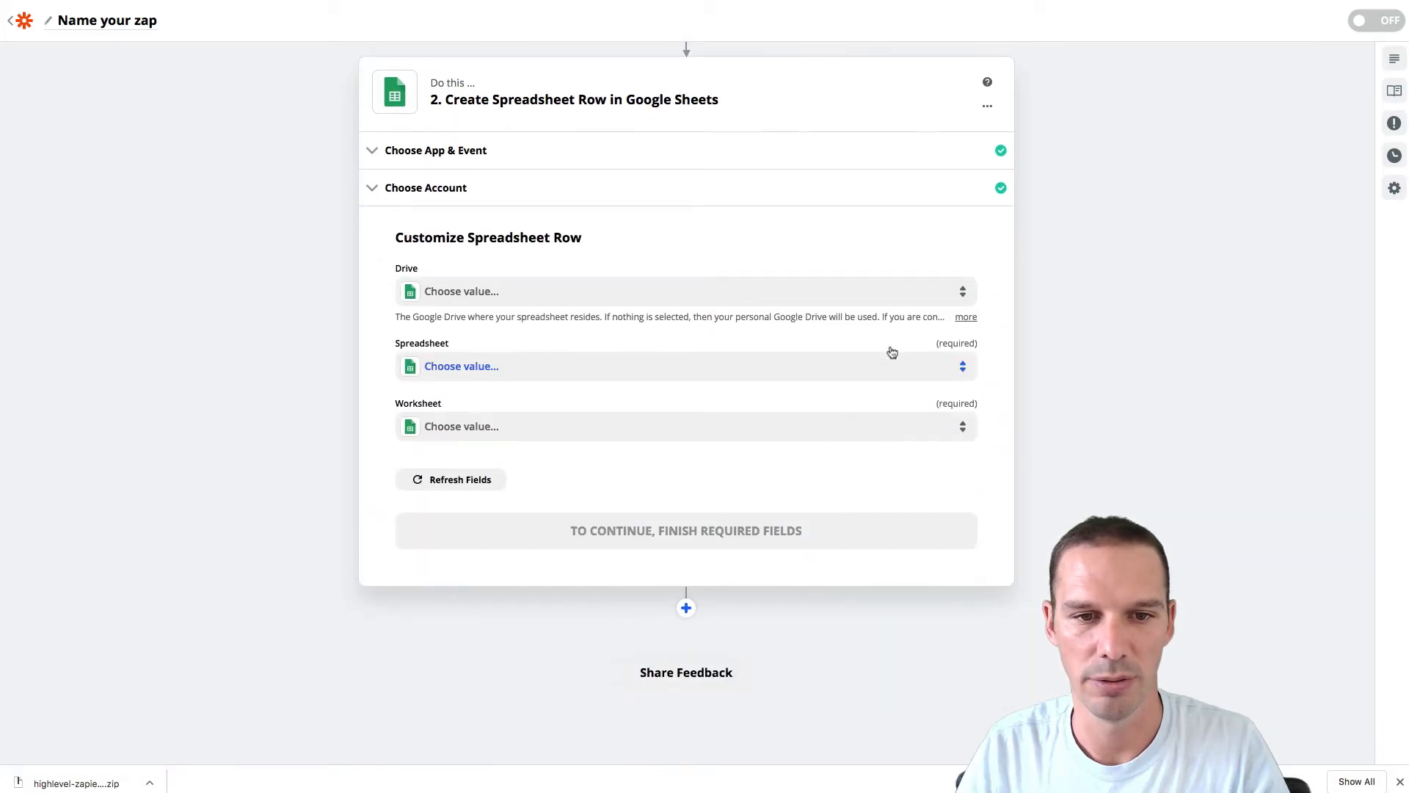
{"action": "left_click", "coordinate": [963, 296]}
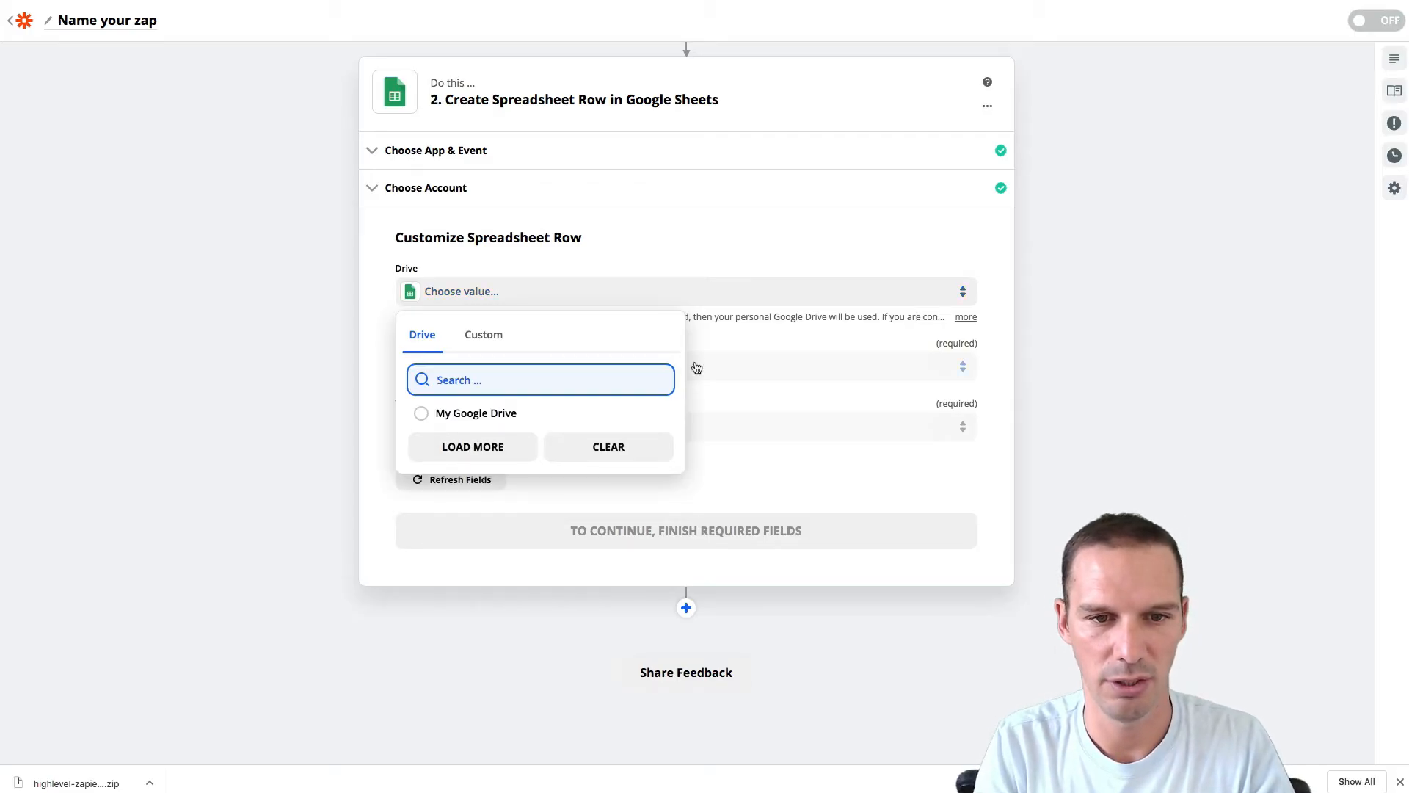
{"action": "type", "text": "web"}
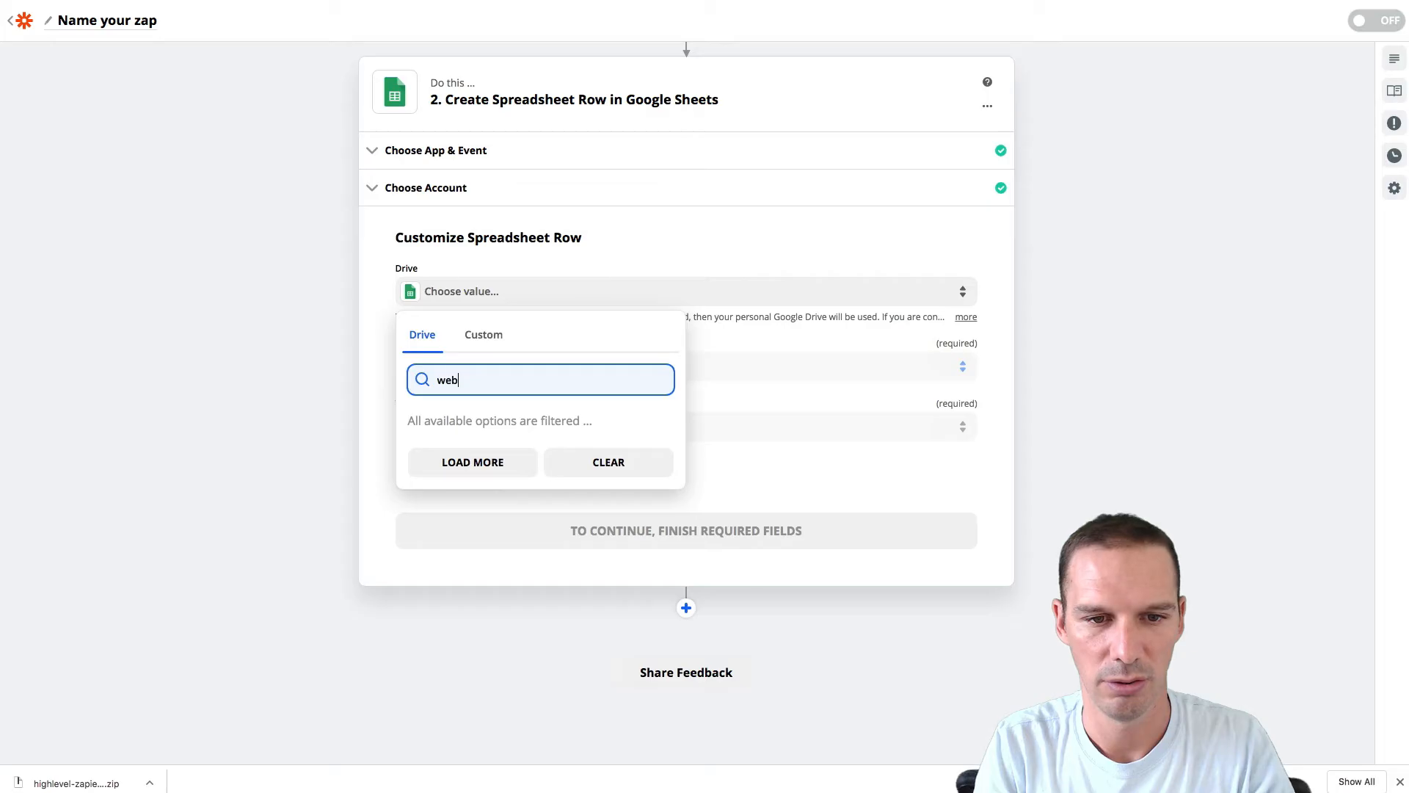
{"action": "key", "text": "BackSpace"}
{"action": "key", "text": "BackSpace"}
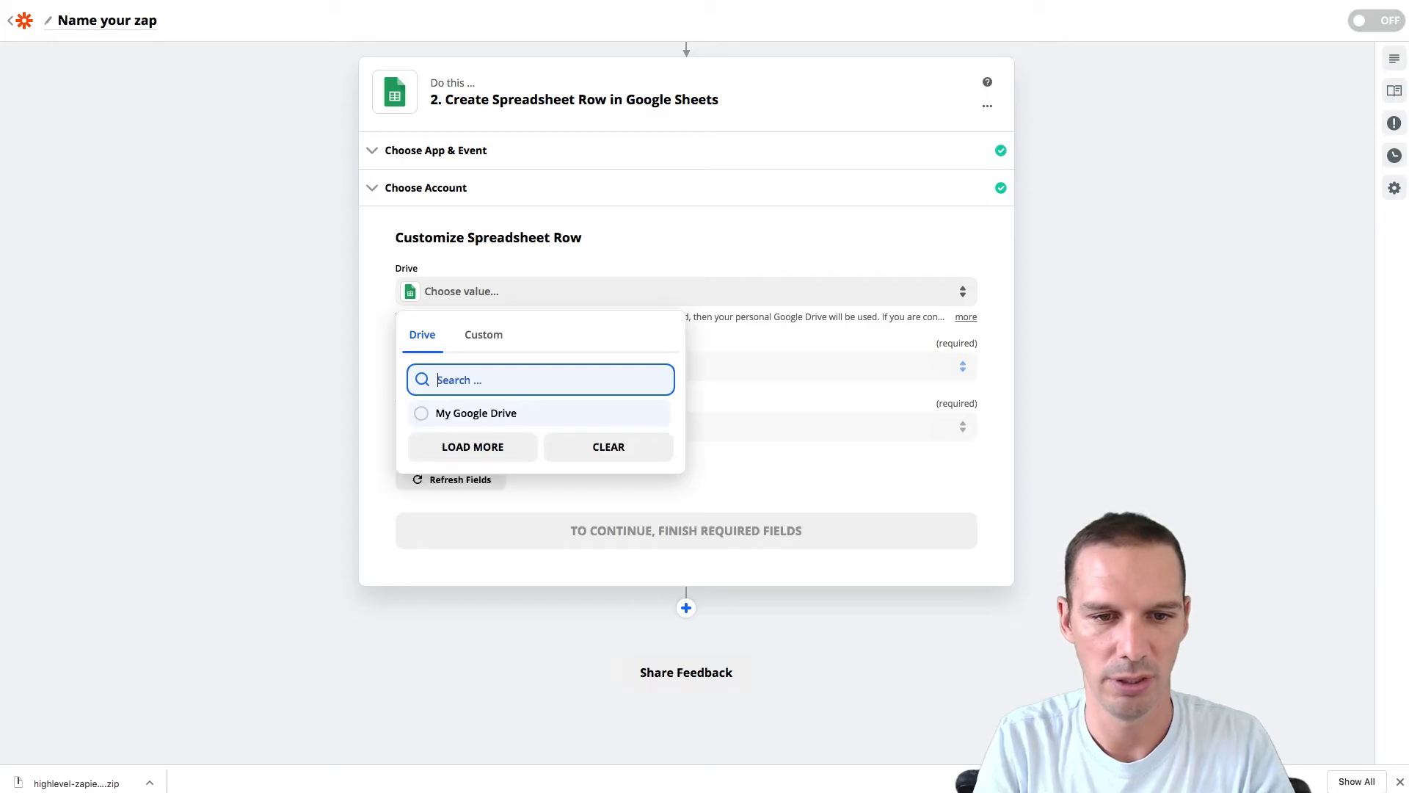
{"action": "left_click", "coordinate": [472, 423]}
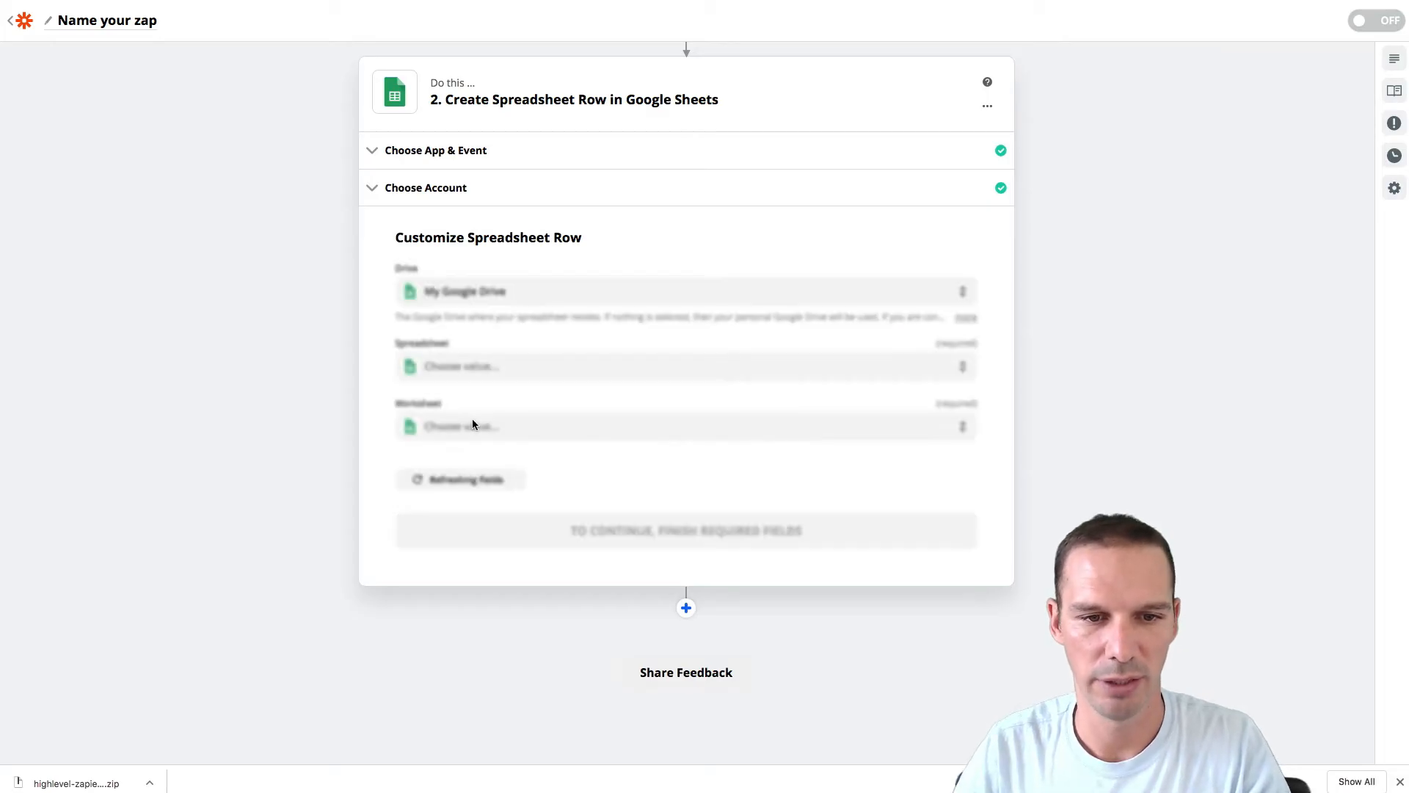
- Select the Webhook Demo spreadsheet and its Sheet1 worksheet as the row's destination
{"action": "left_click", "coordinate": [945, 380]}
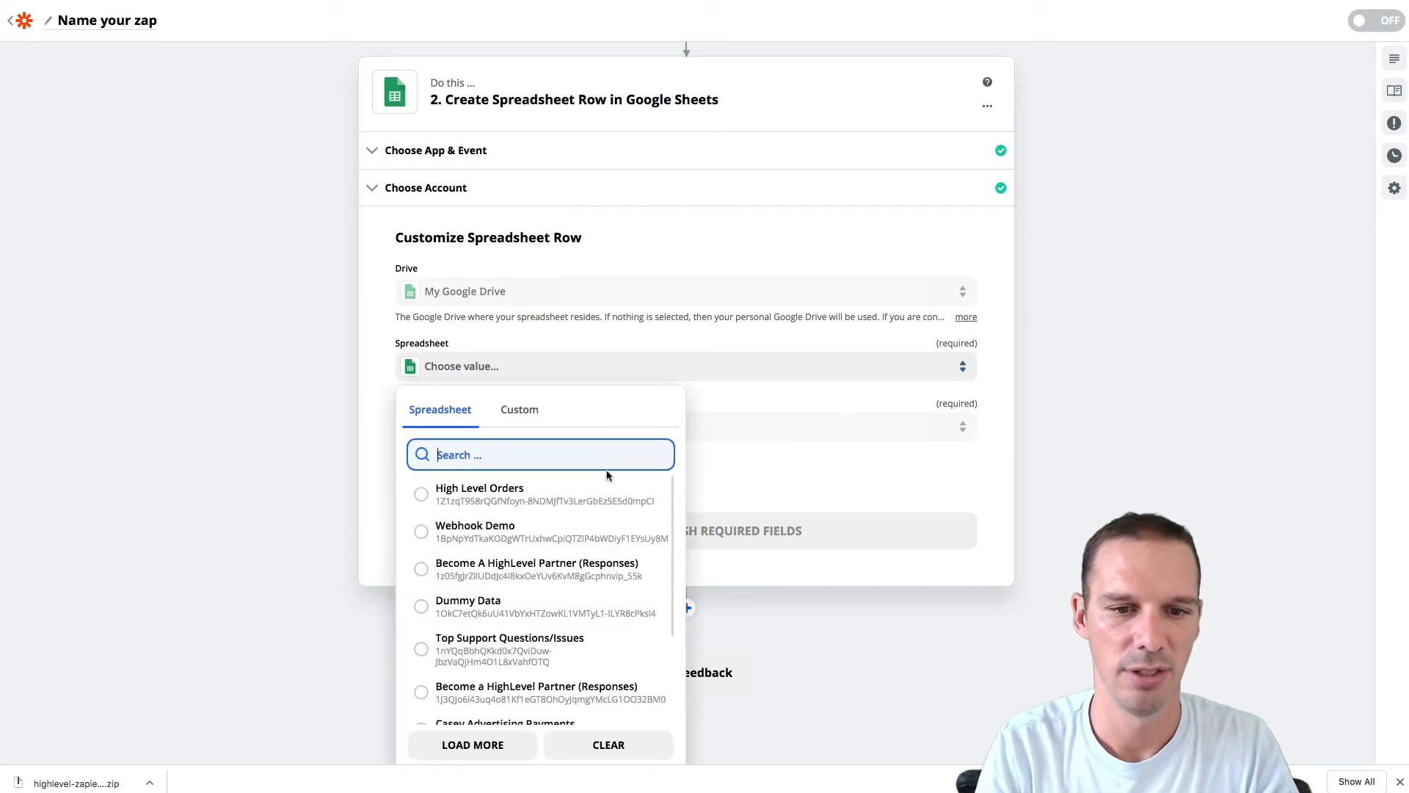
{"action": "type", "text": "webh"}
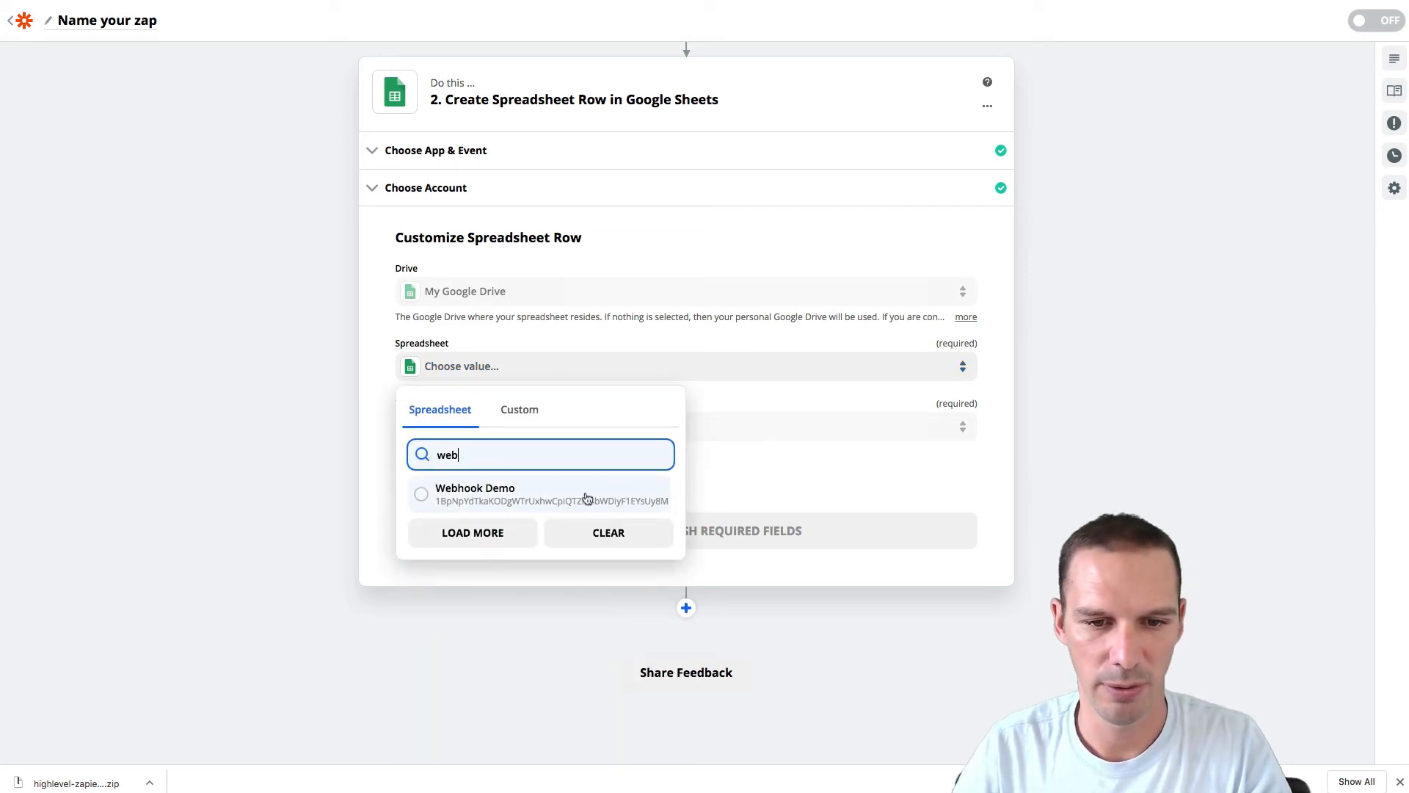
{"action": "left_click", "coordinate": [585, 495]}
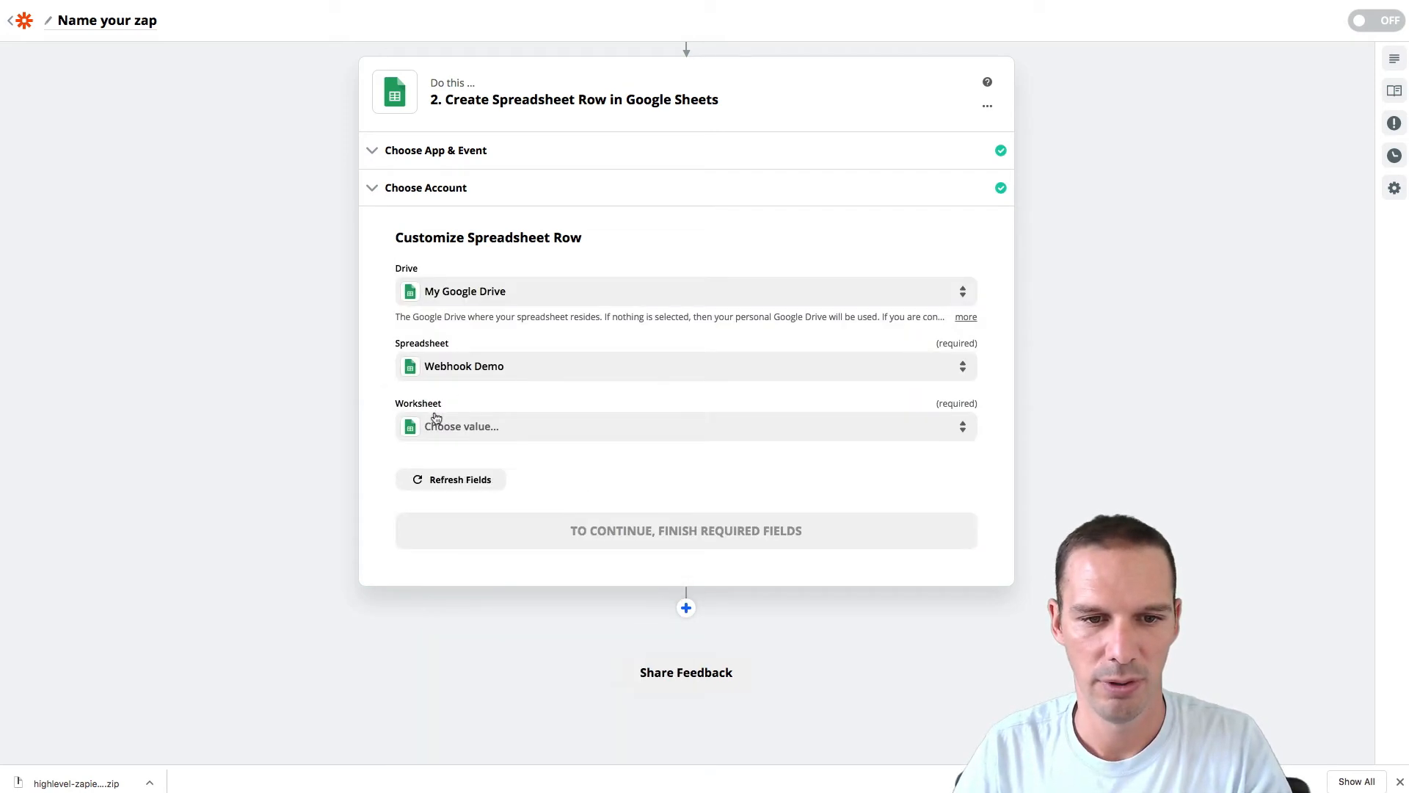
{"action": "left_click", "coordinate": [902, 435]}
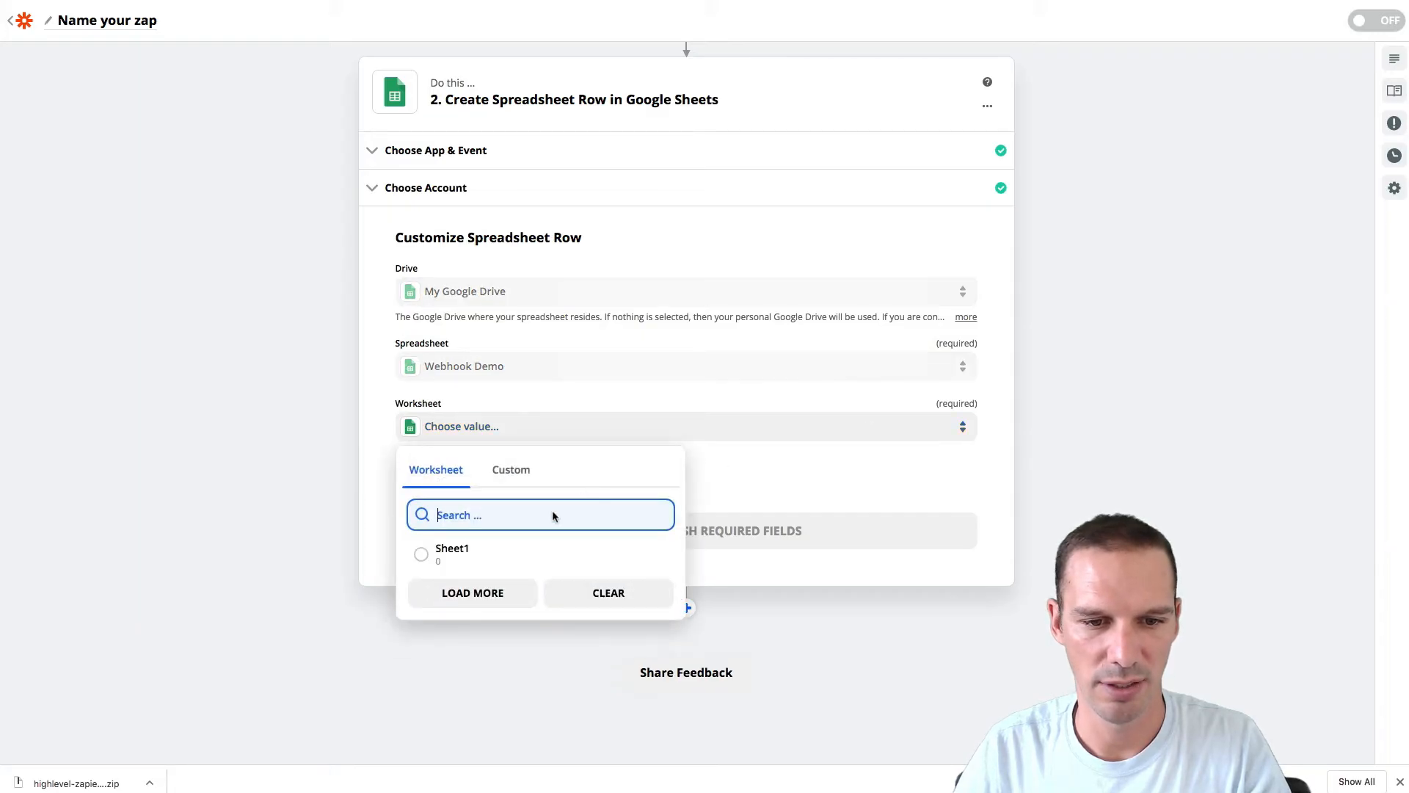
{"action": "left_click", "coordinate": [430, 556]}
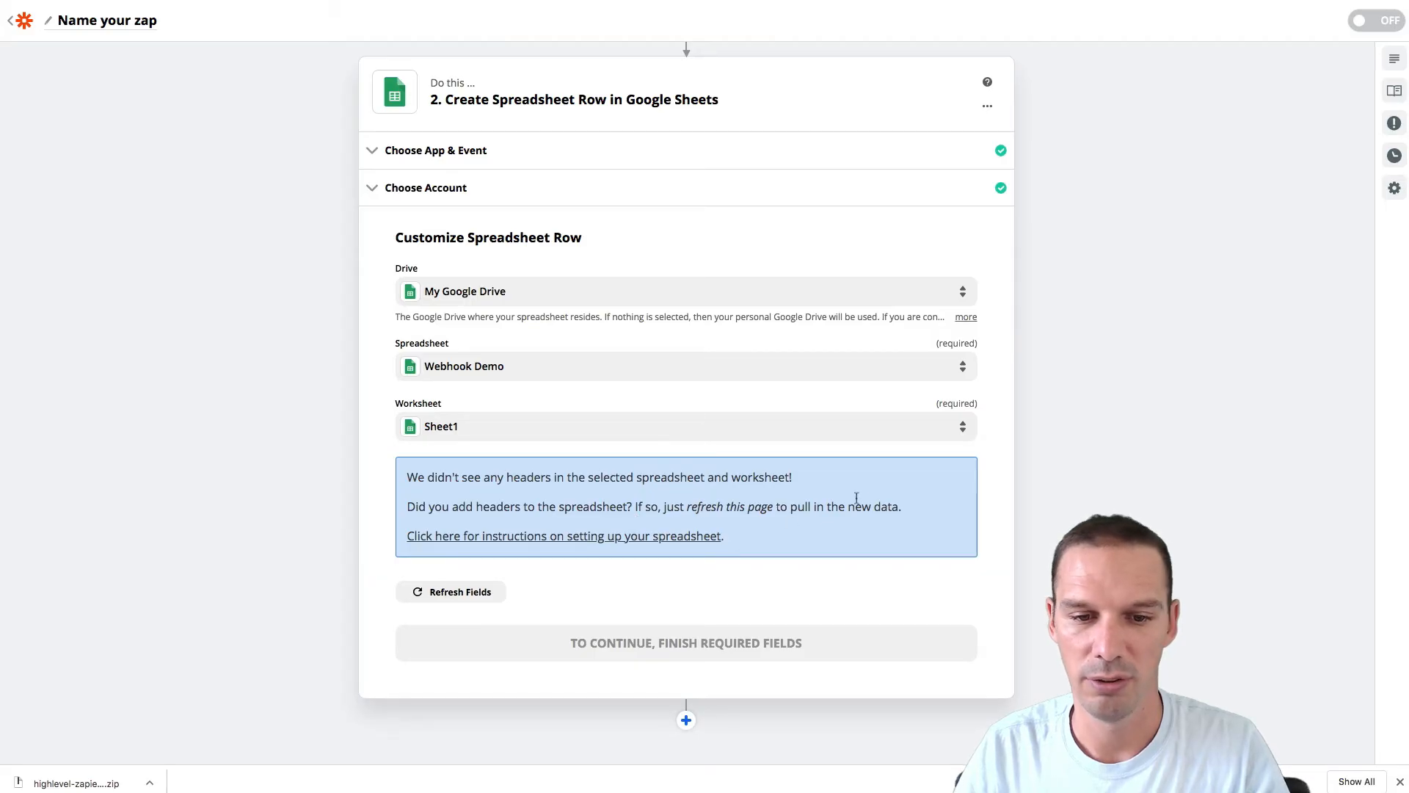
- Switch to the Webhook Demo sheet in Google Sheets and enter the headers First Name, Last Name, Email and Phone in cells A1 to D1
{"action": "key", "text": "ctrl+Tab"}
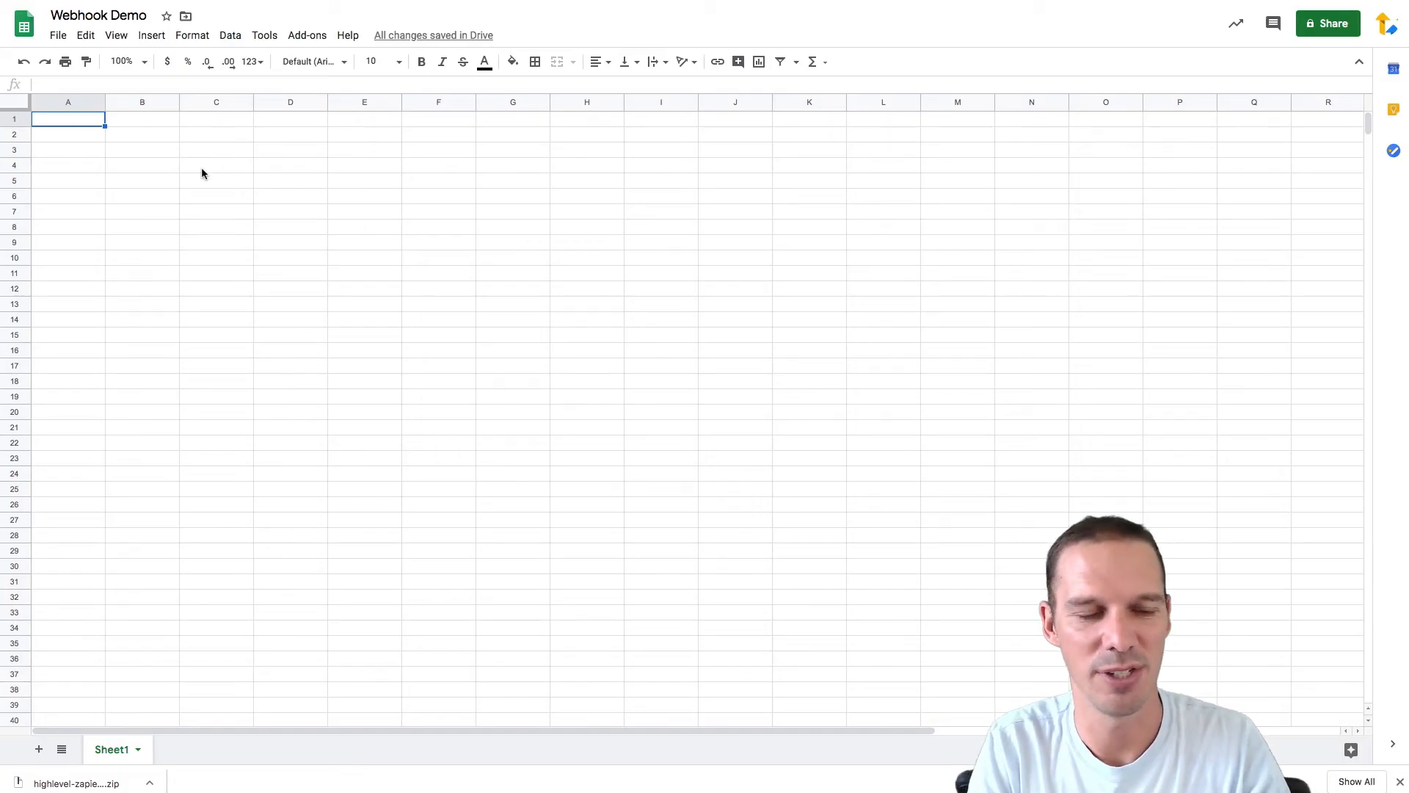
{"action": "type", "text": "First Name"}
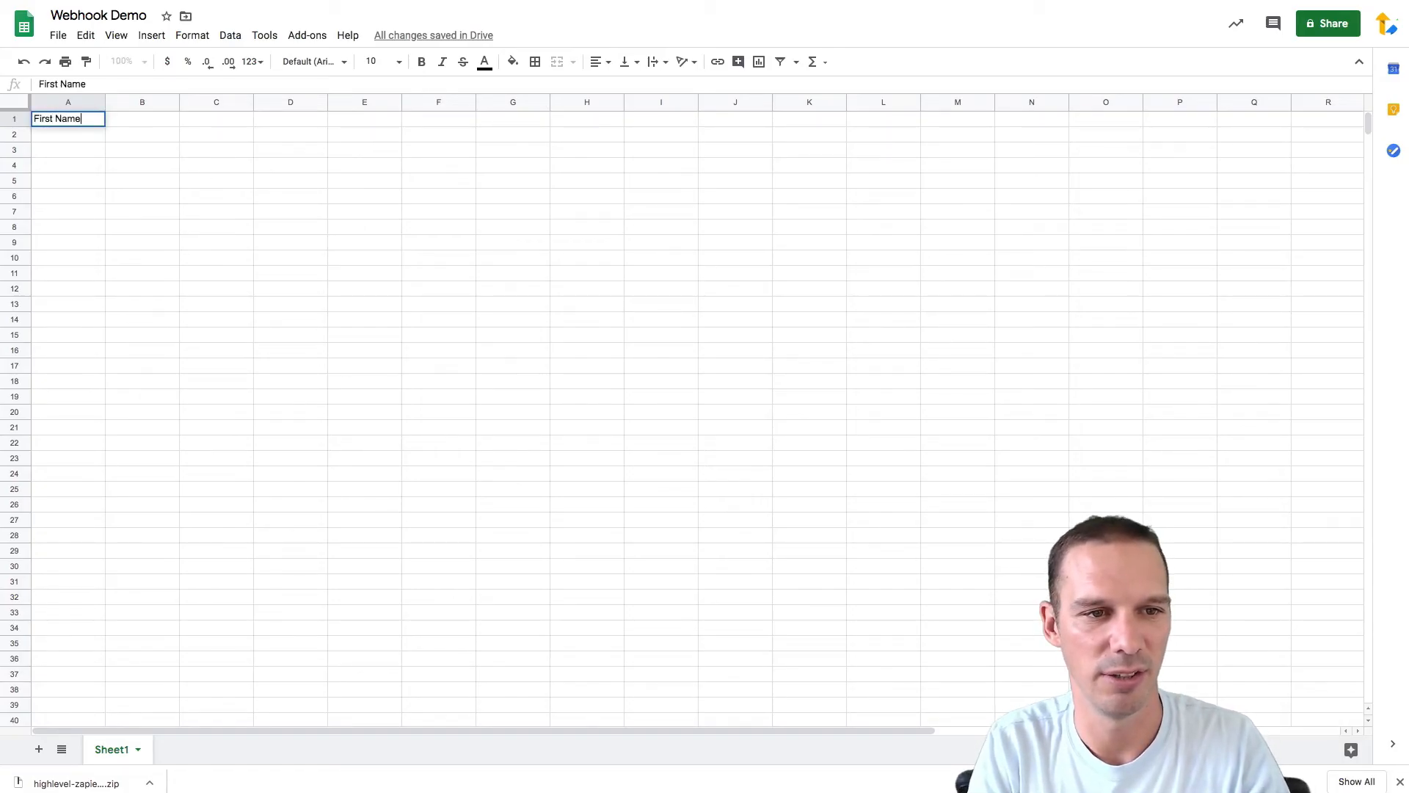
{"action": "key", "text": "Tab"}
{"action": "type", "text": "L"}
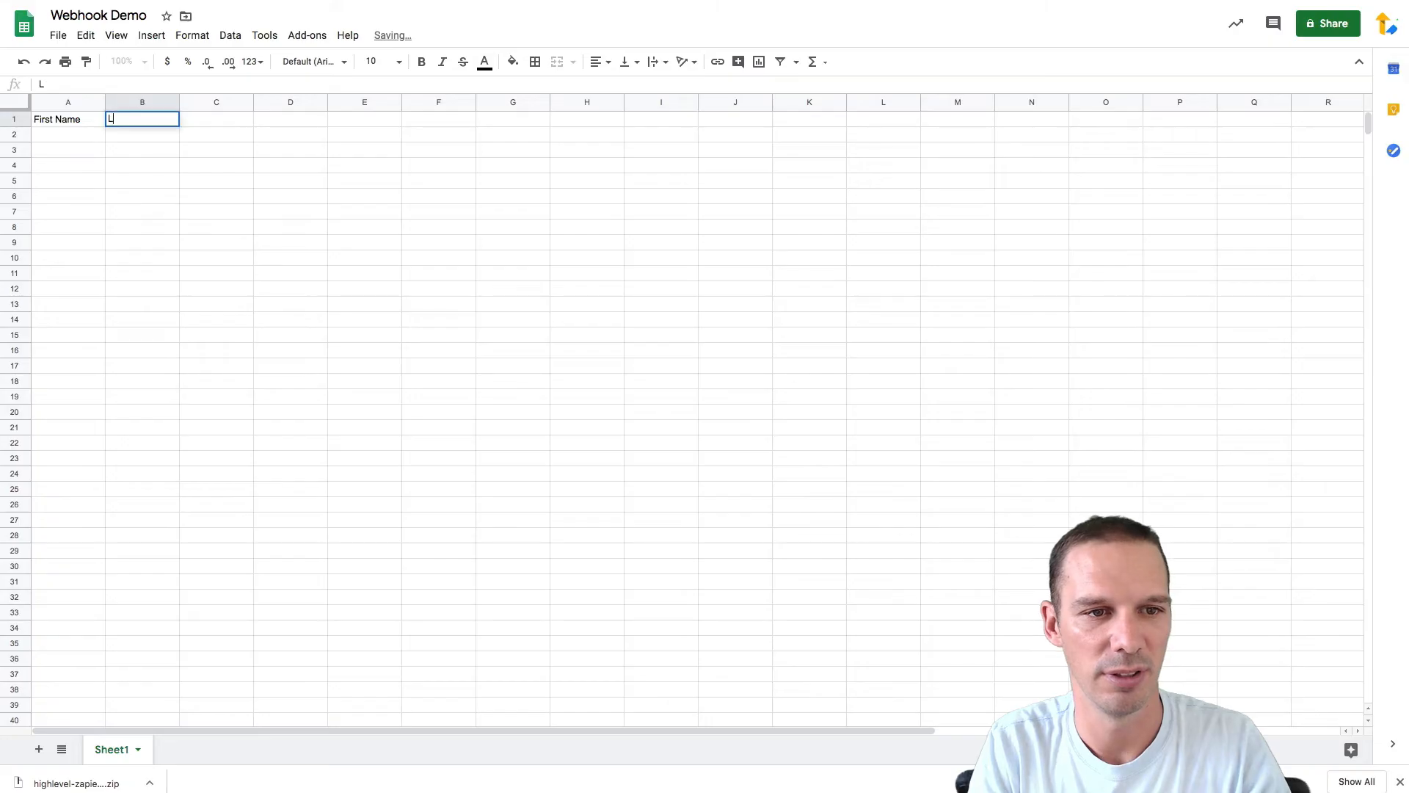
{"action": "type", "text": "ast Name"}
{"action": "key", "text": "Tab"}
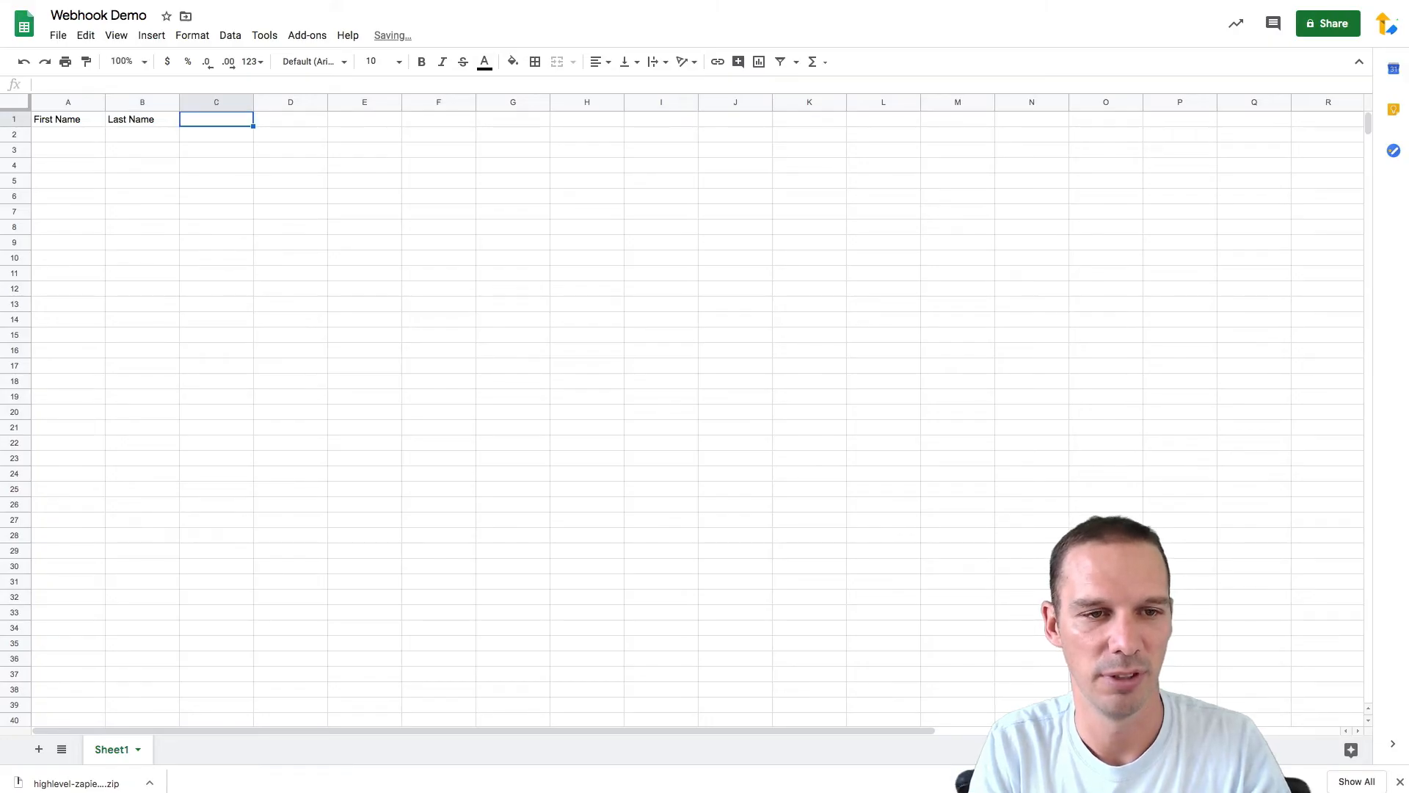
{"action": "type", "text": "Email"}
{"action": "key", "text": "Tab"}
{"action": "type", "text": "Ph"}
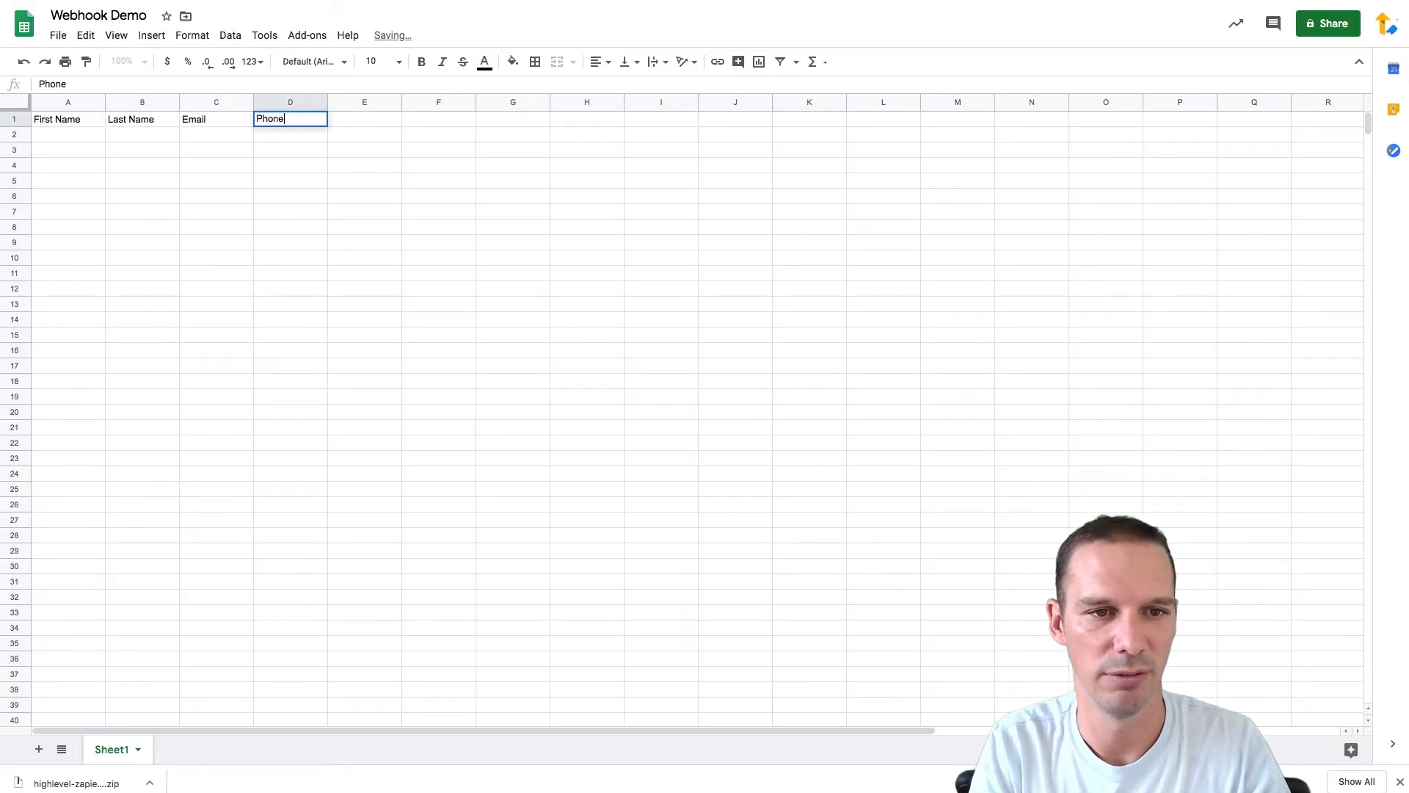
{"action": "key", "text": "Return"}
- Return to the zap in Zapier and refresh the spreadsheet row fields to load the new headers
{"action": "key", "text": "ctrl+shift+Tab"}
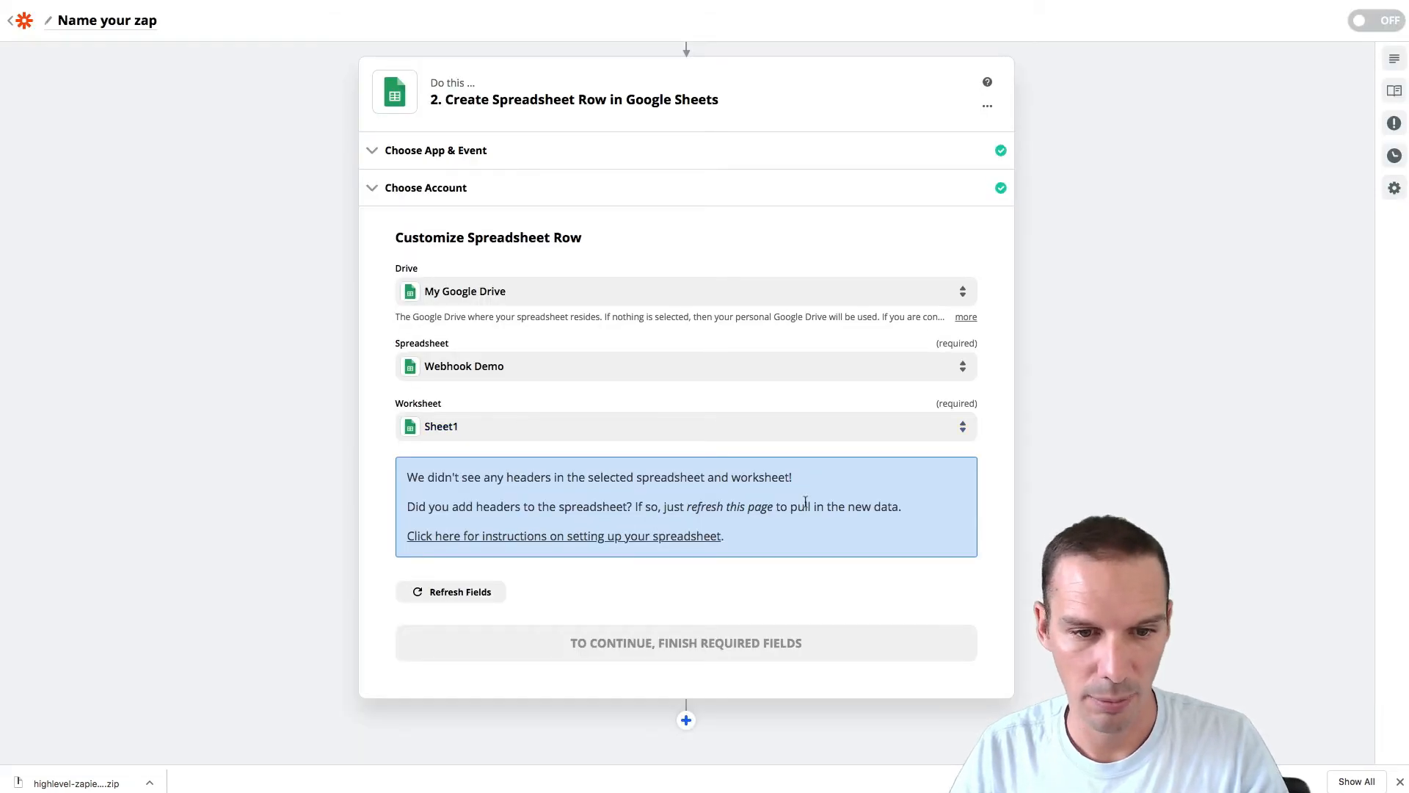
{"action": "left_click", "coordinate": [467, 592]}
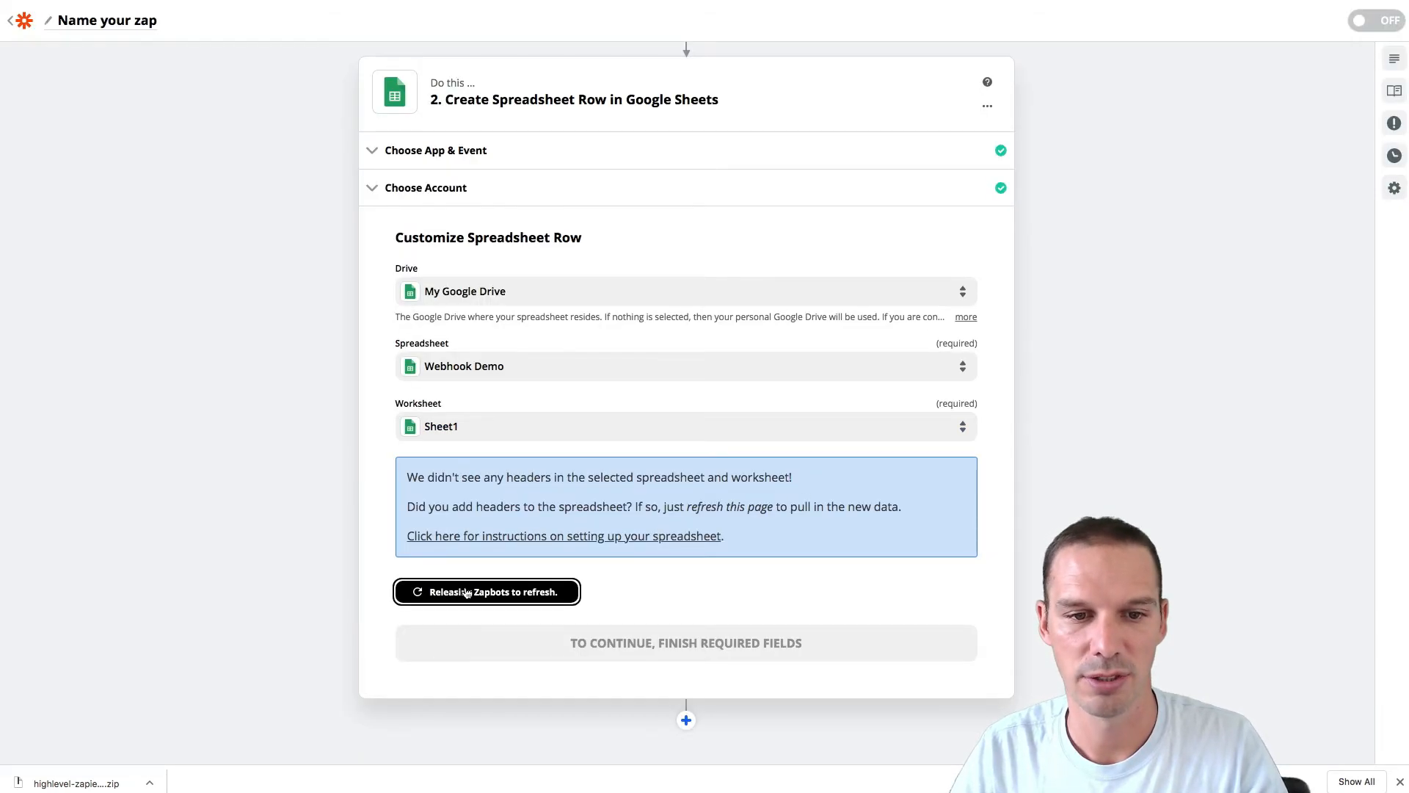
{"action": "scroll", "coordinate": [637, 582], "scroll_direction": "down", "scroll_amount": 3}
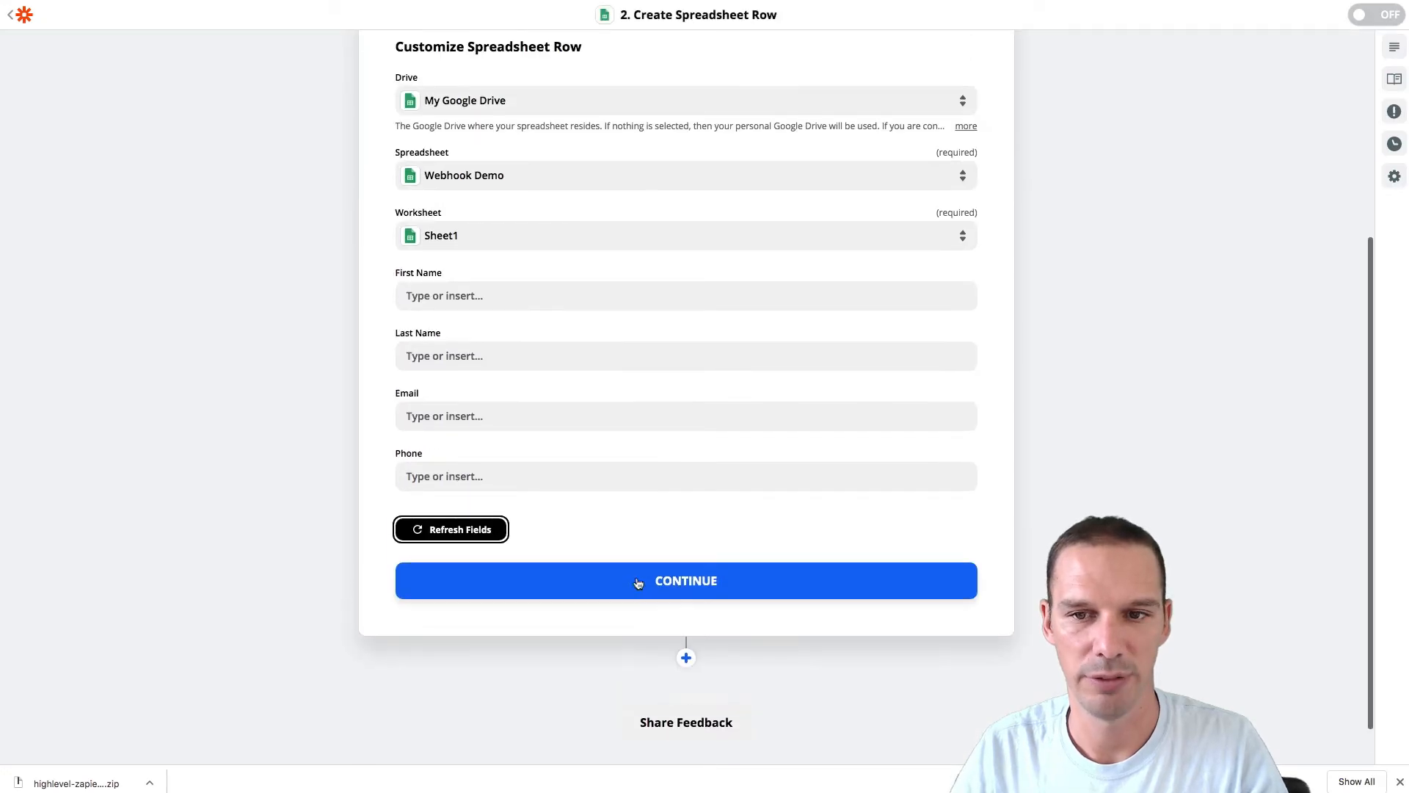
{"action": "left_click", "coordinate": [501, 299]}
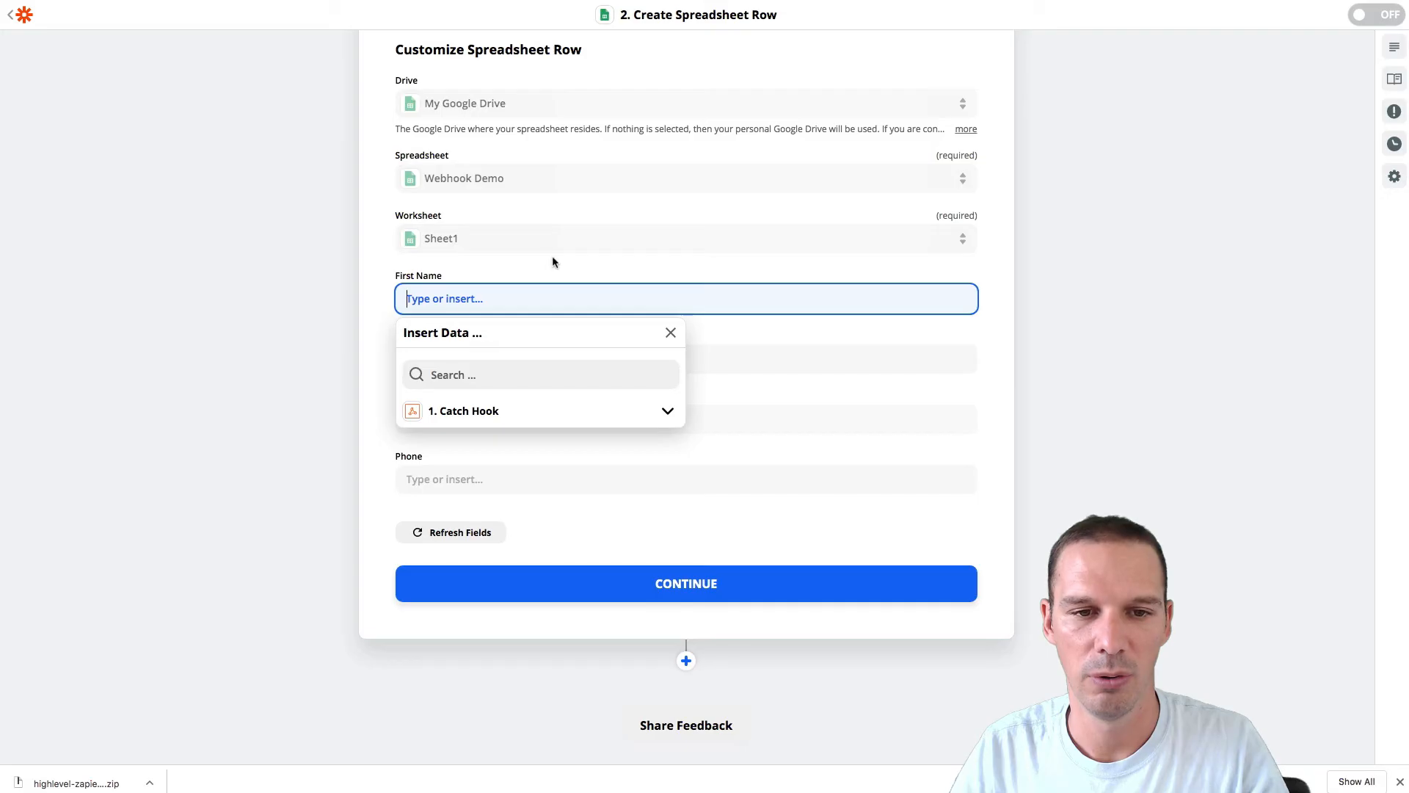
{"action": "left_click", "coordinate": [582, 259]}
{"action": "left_click", "coordinate": [339, 327]}
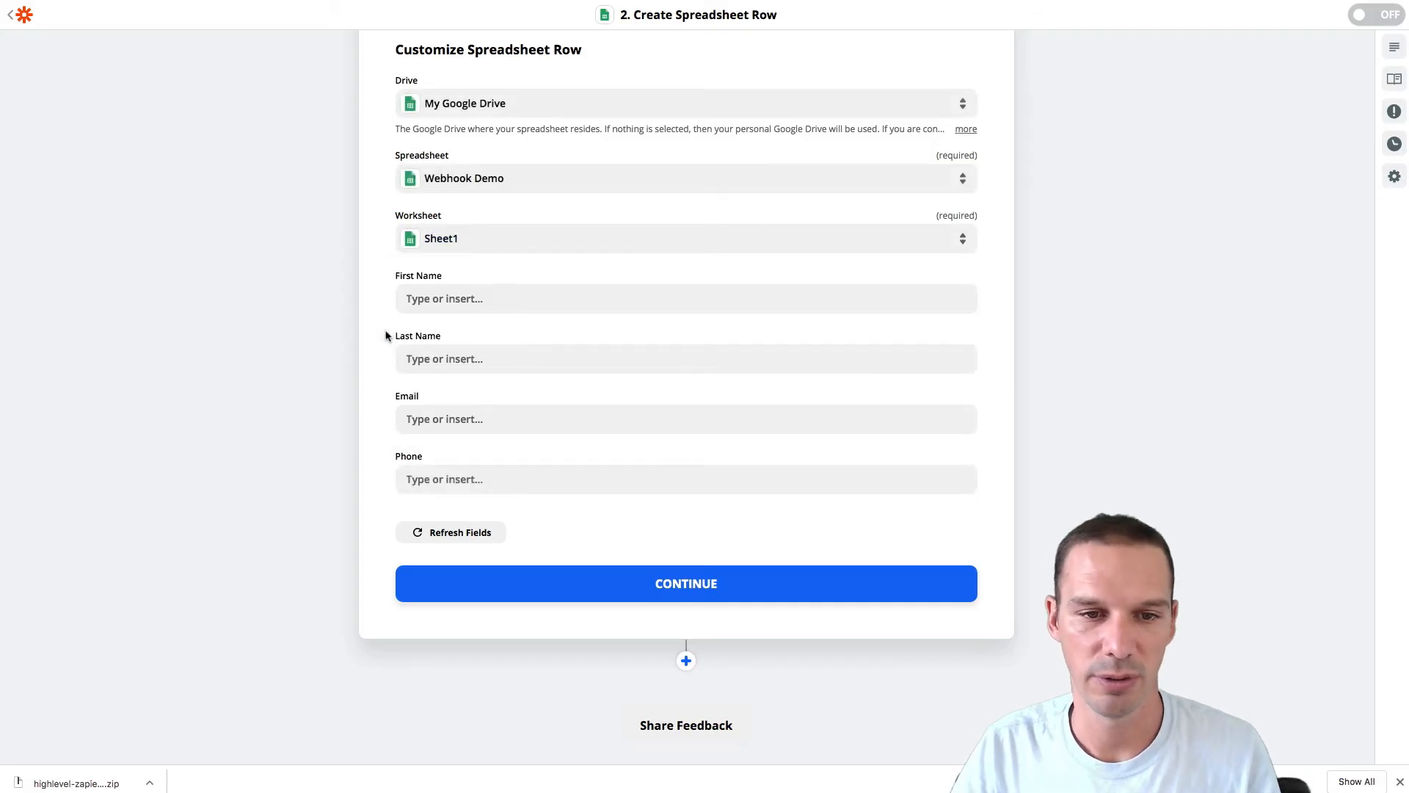
- Map the First Name and Last Name columns to the matching First Name and Last Name values from Catch Hook
{"action": "left_click", "coordinate": [464, 303]}
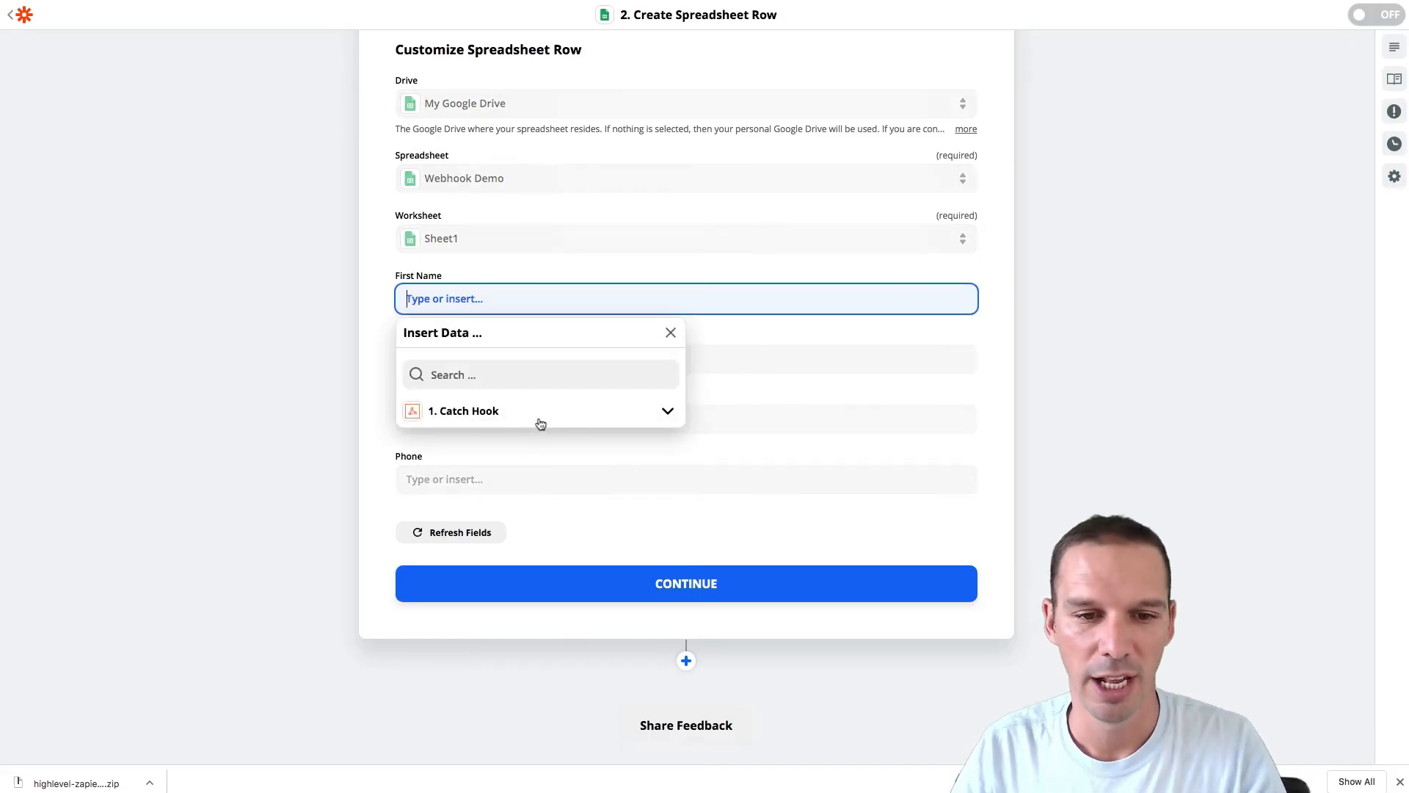
{"action": "left_click", "coordinate": [475, 415]}
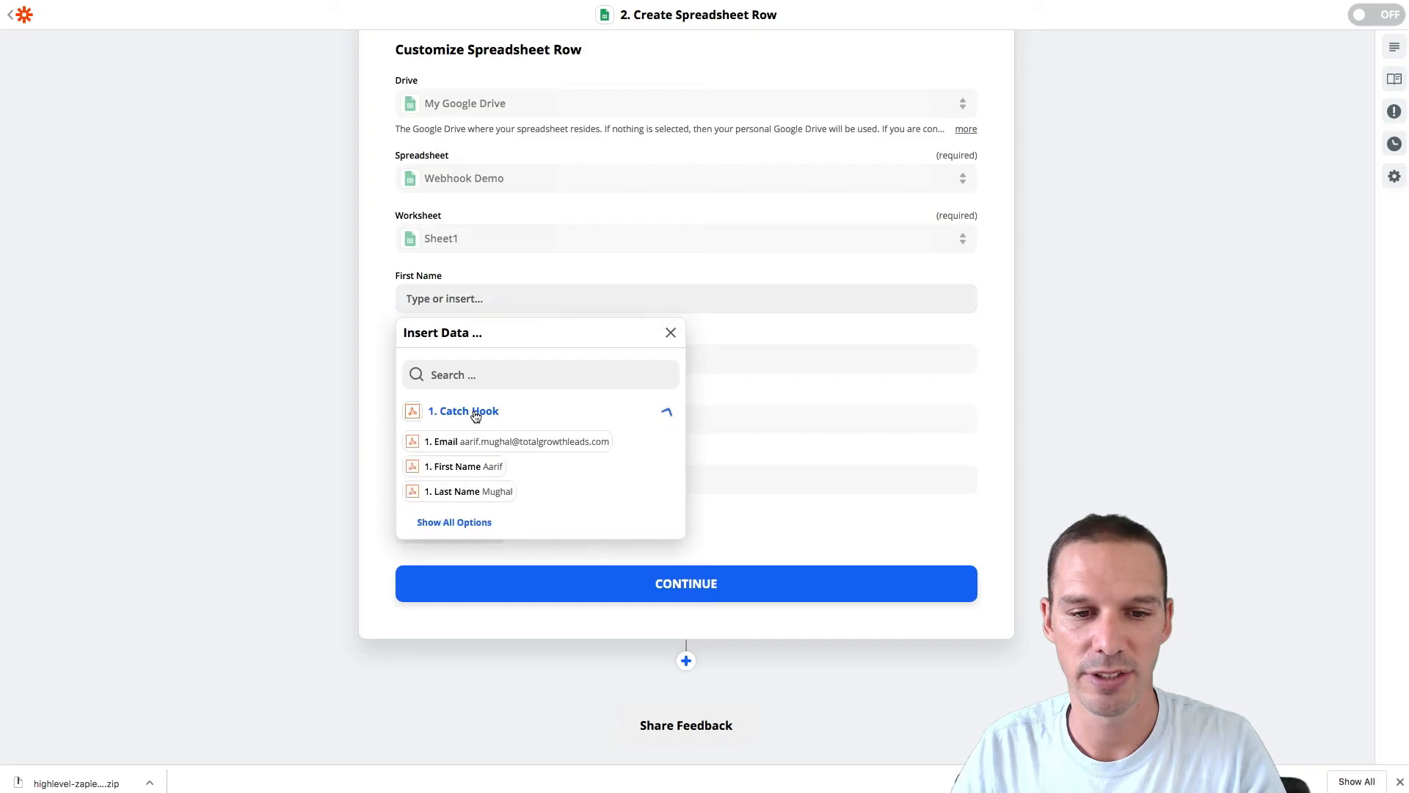
{"action": "left_click", "coordinate": [471, 469]}
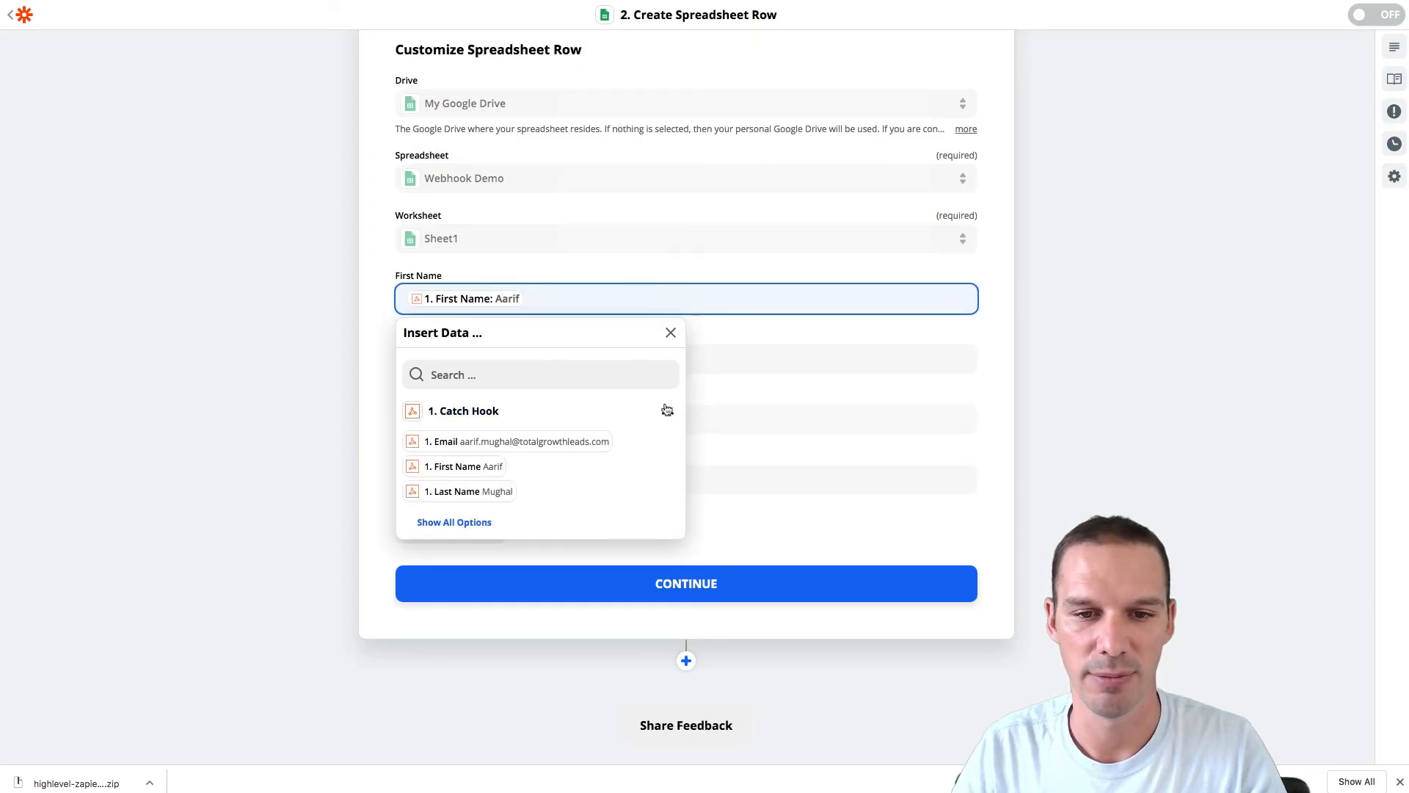
{"action": "left_click", "coordinate": [711, 331]}
{"action": "left_click", "coordinate": [490, 359]}
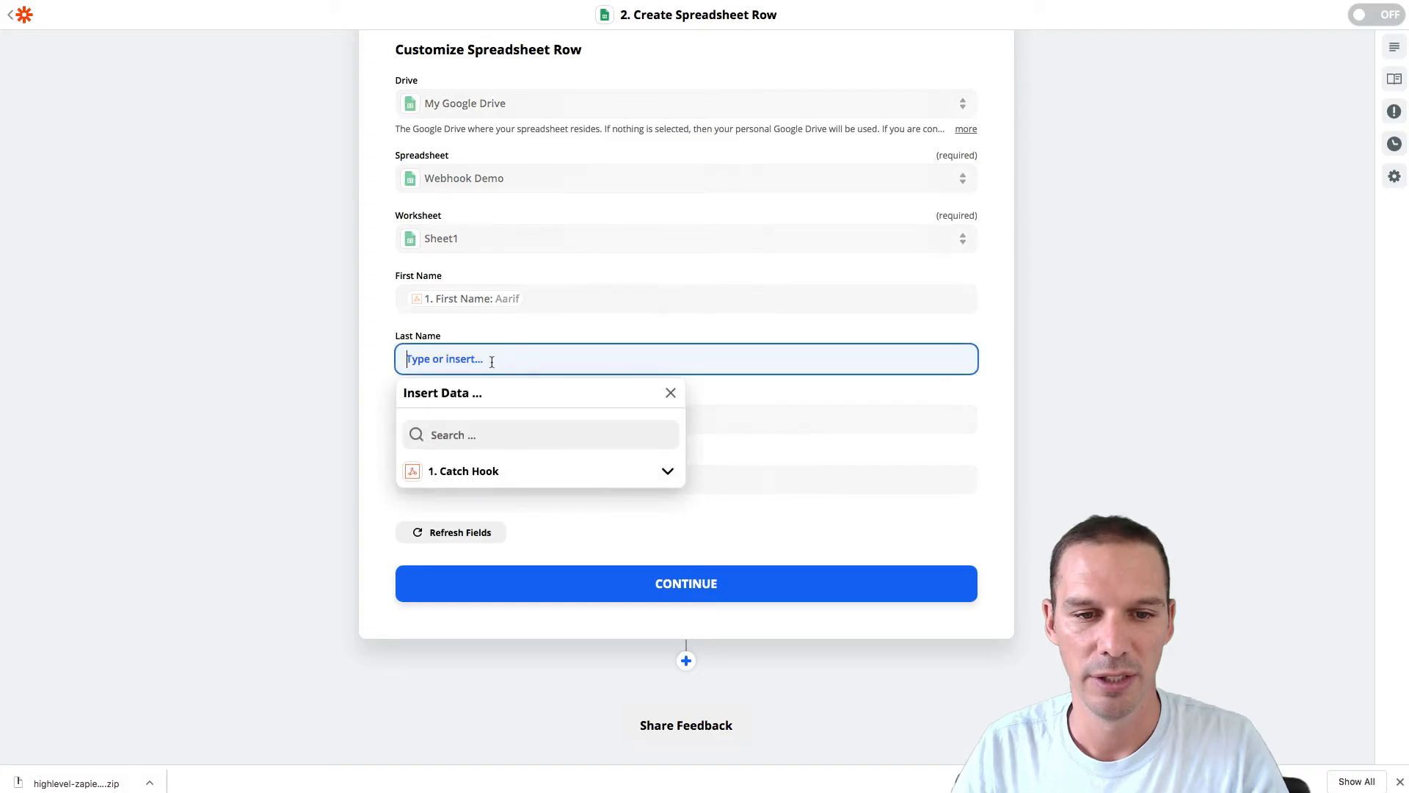
{"action": "left_click", "coordinate": [522, 483]}
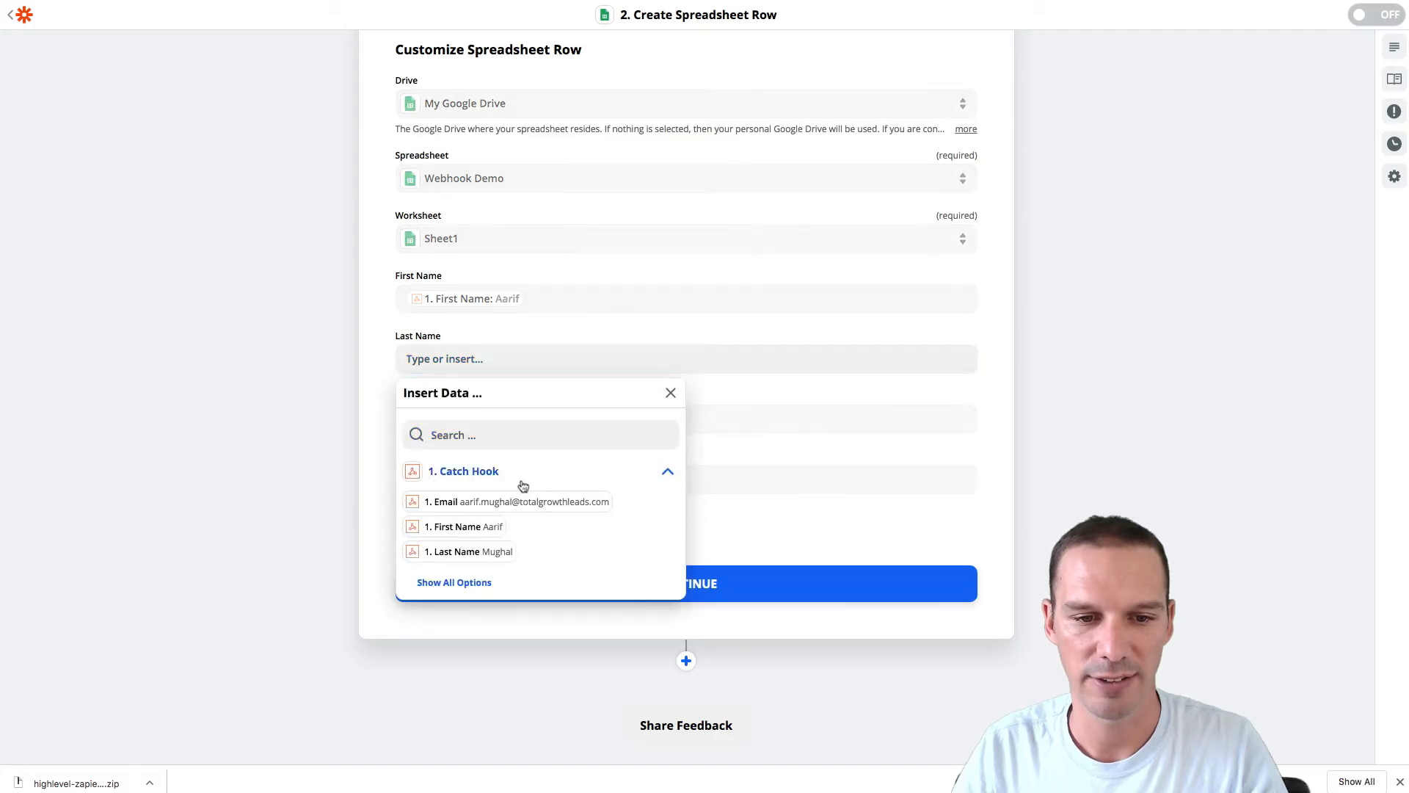
{"action": "left_click", "coordinate": [460, 551]}
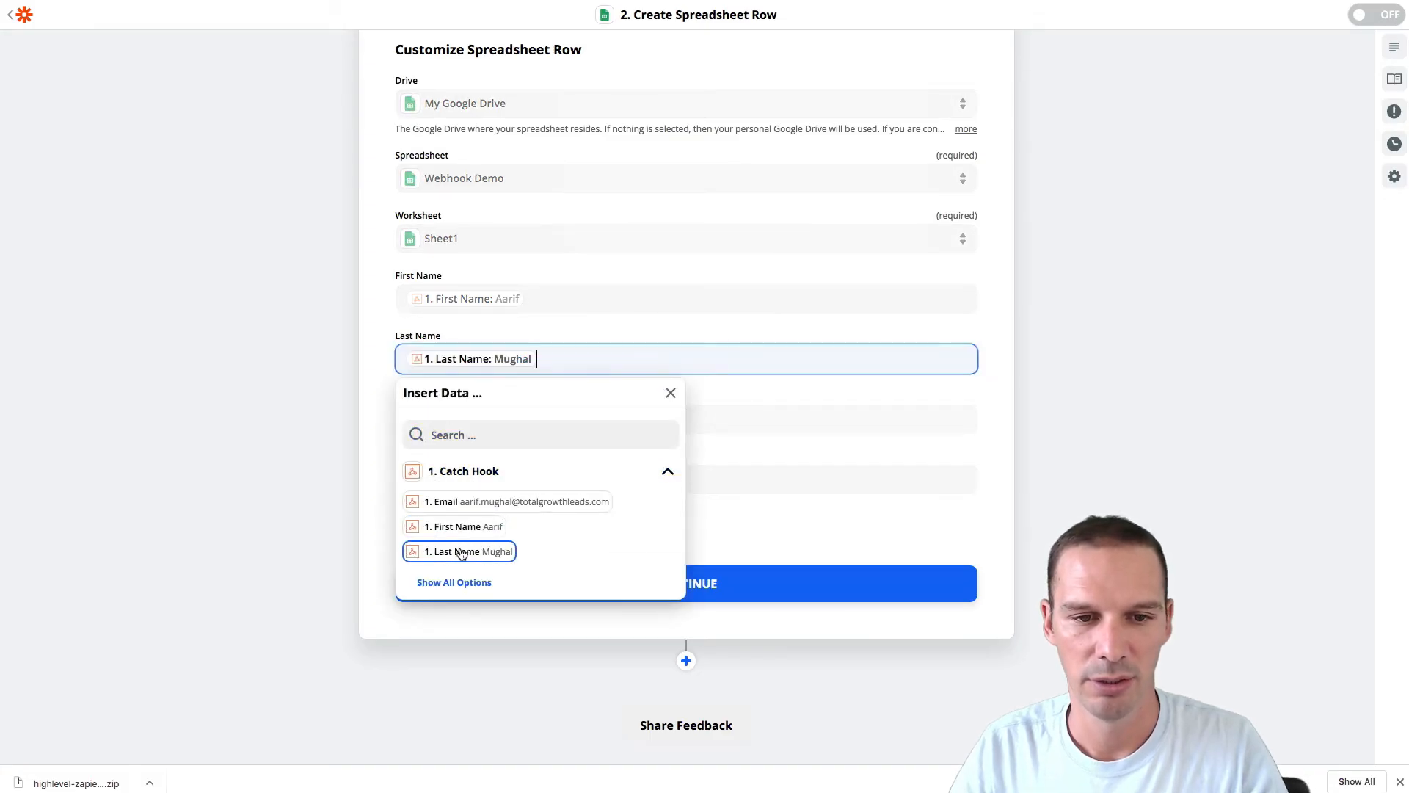
- Map the Email column of the spreadsheet row to the Email value from Catch Hook
{"action": "left_click", "coordinate": [730, 414]}
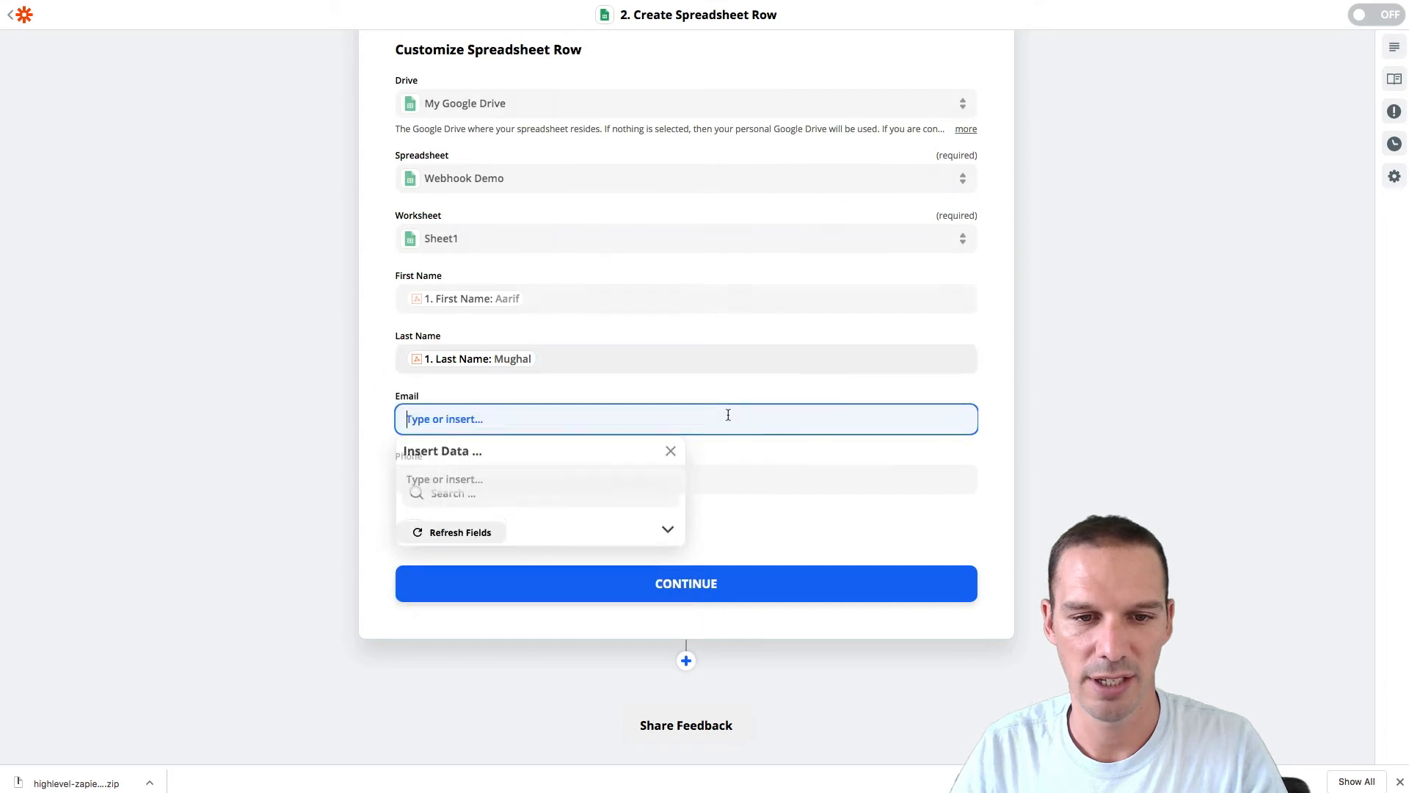
{"action": "left_click", "coordinate": [496, 528]}
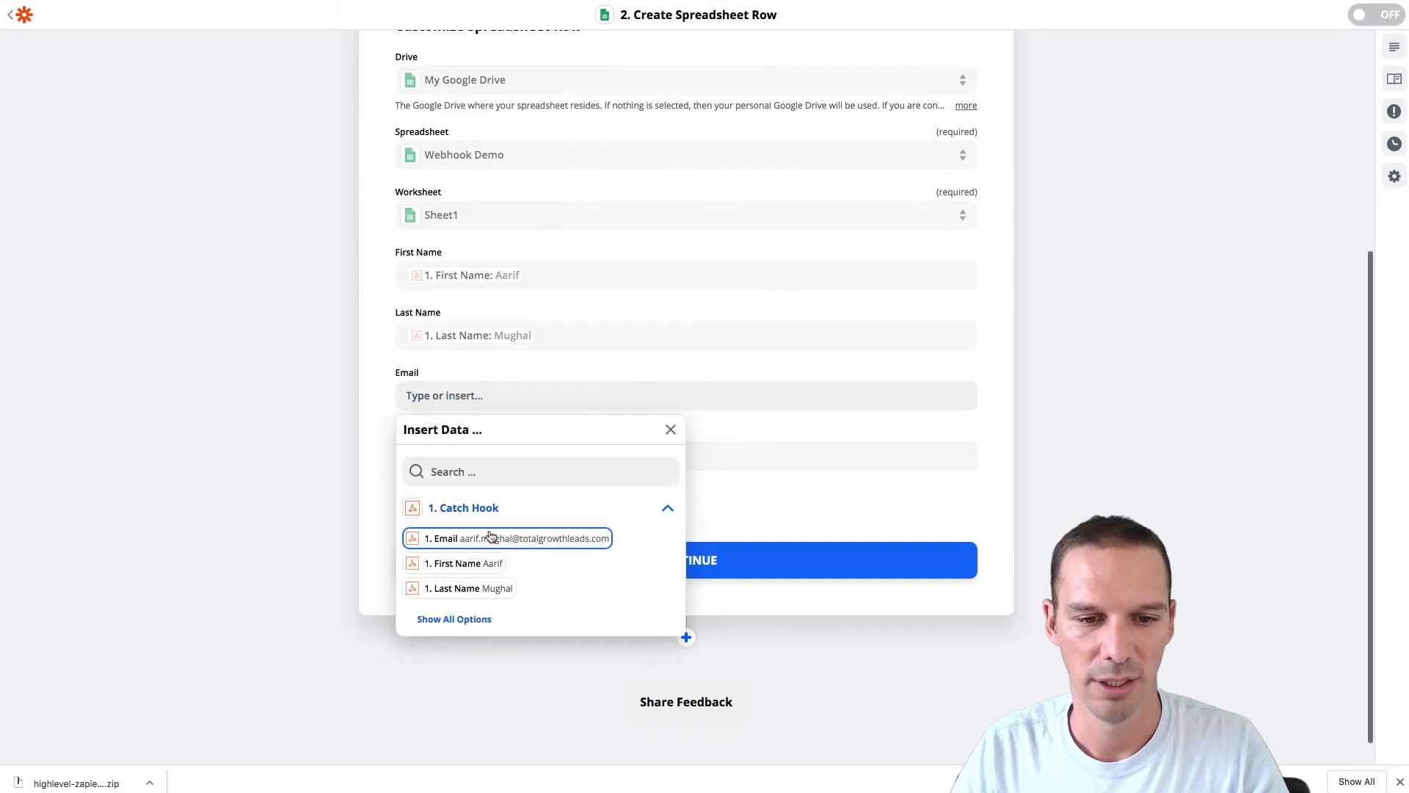
{"action": "left_click", "coordinate": [493, 538]}
{"action": "left_click", "coordinate": [785, 435]}
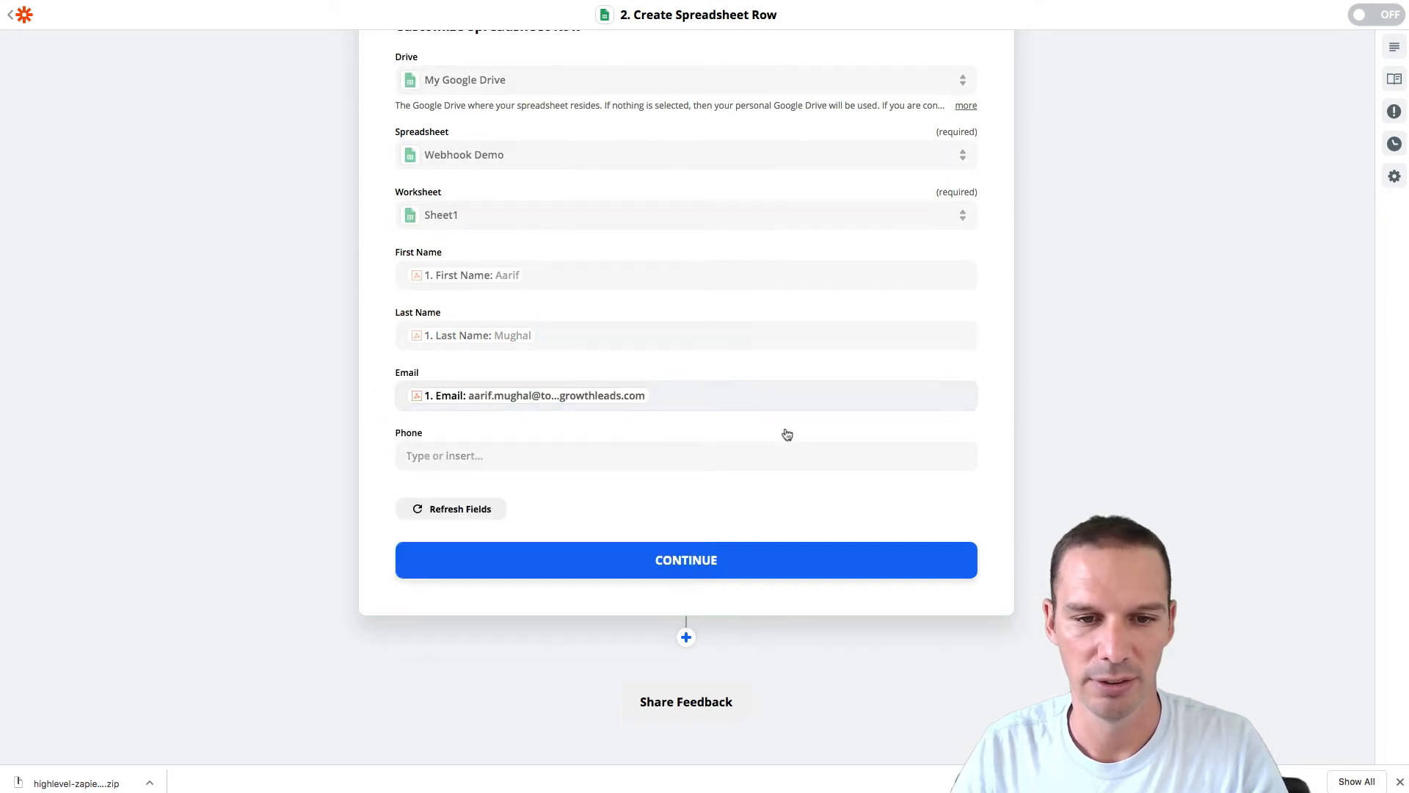
- Look through all Catch Hook values for one that fits the Phone column, leaving the column empty
{"action": "left_click", "coordinate": [545, 458]}
{"action": "left_click", "coordinate": [535, 568]}
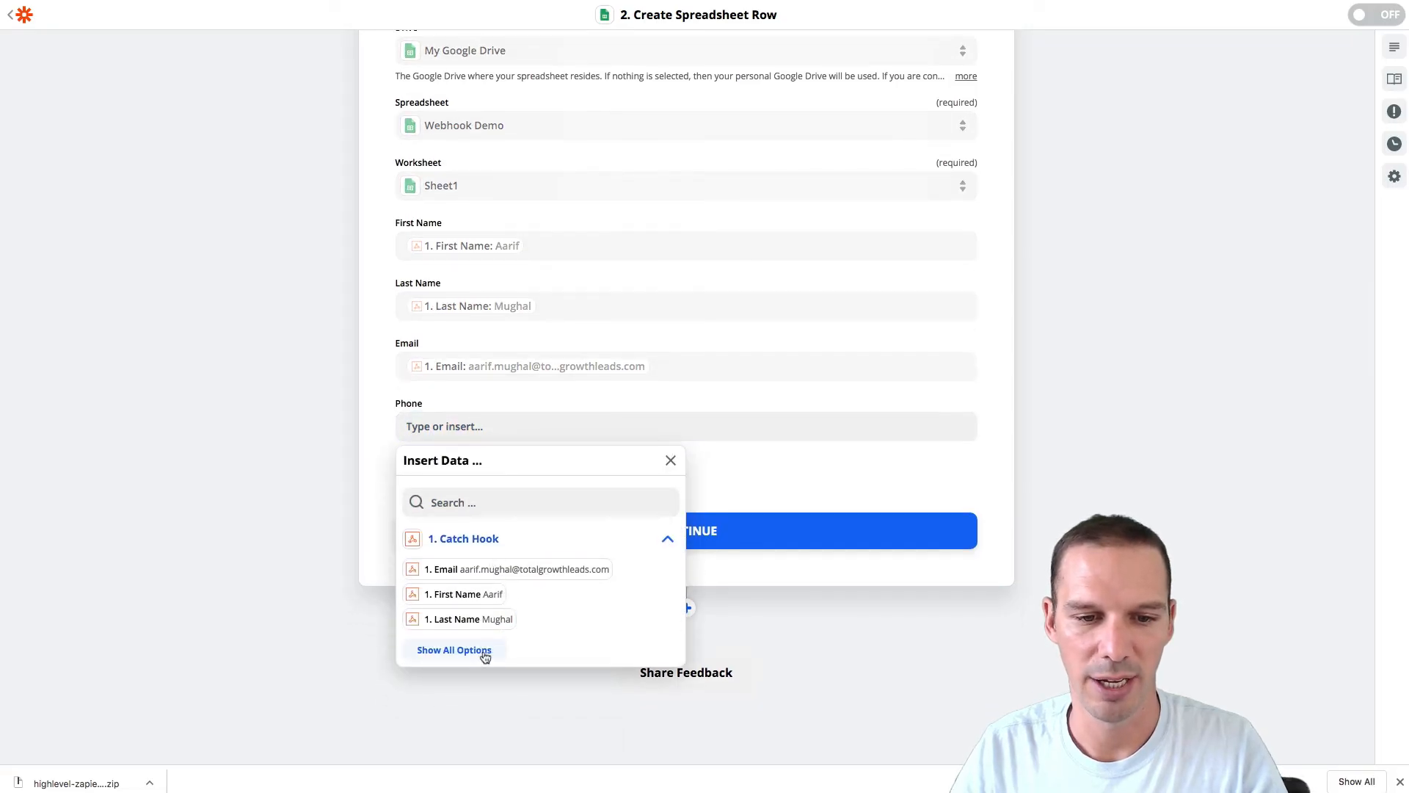
{"action": "left_click", "coordinate": [454, 650]}
{"action": "scroll", "coordinate": [484, 660], "scroll_direction": "down", "scroll_amount": 3}
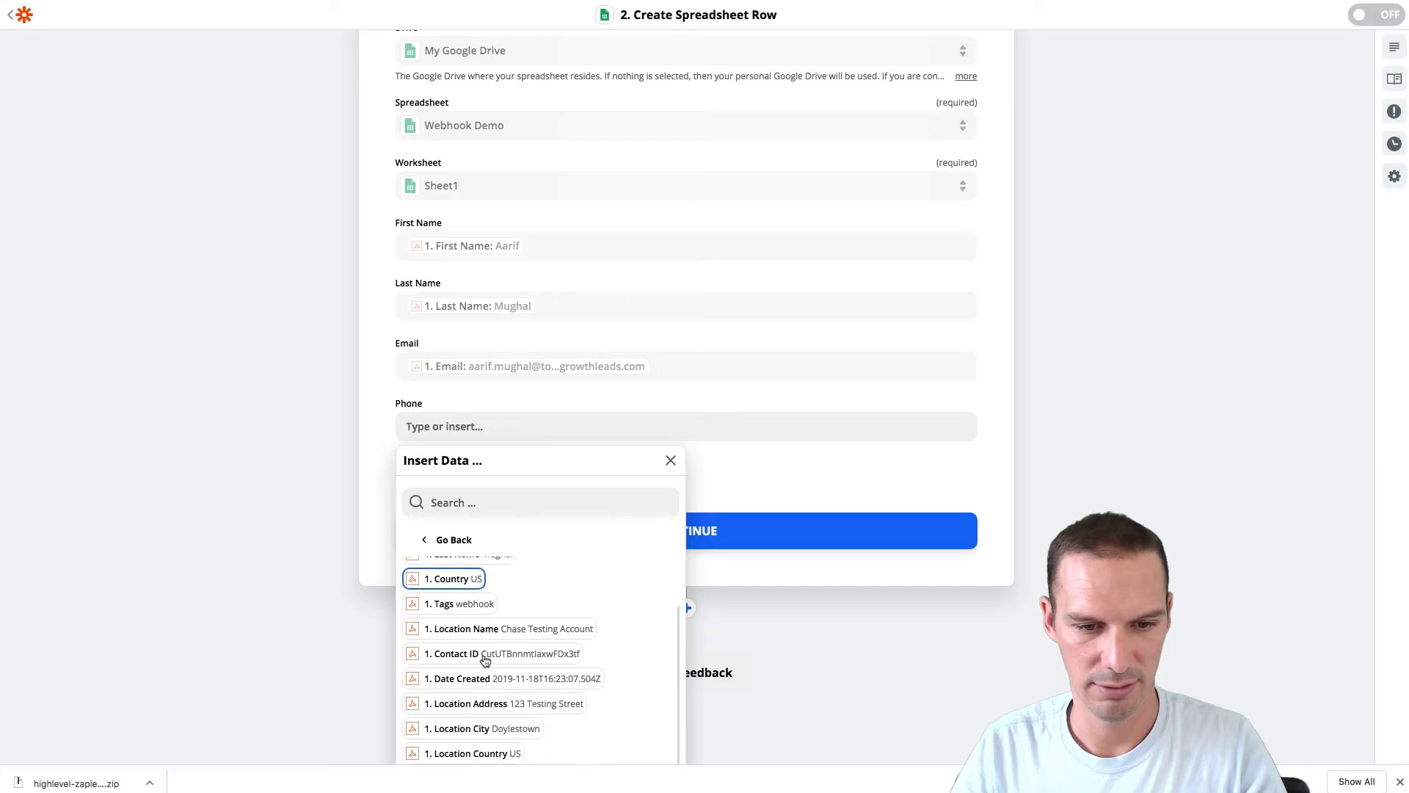
{"action": "scroll", "coordinate": [628, 686], "scroll_direction": "down", "scroll_amount": 1}
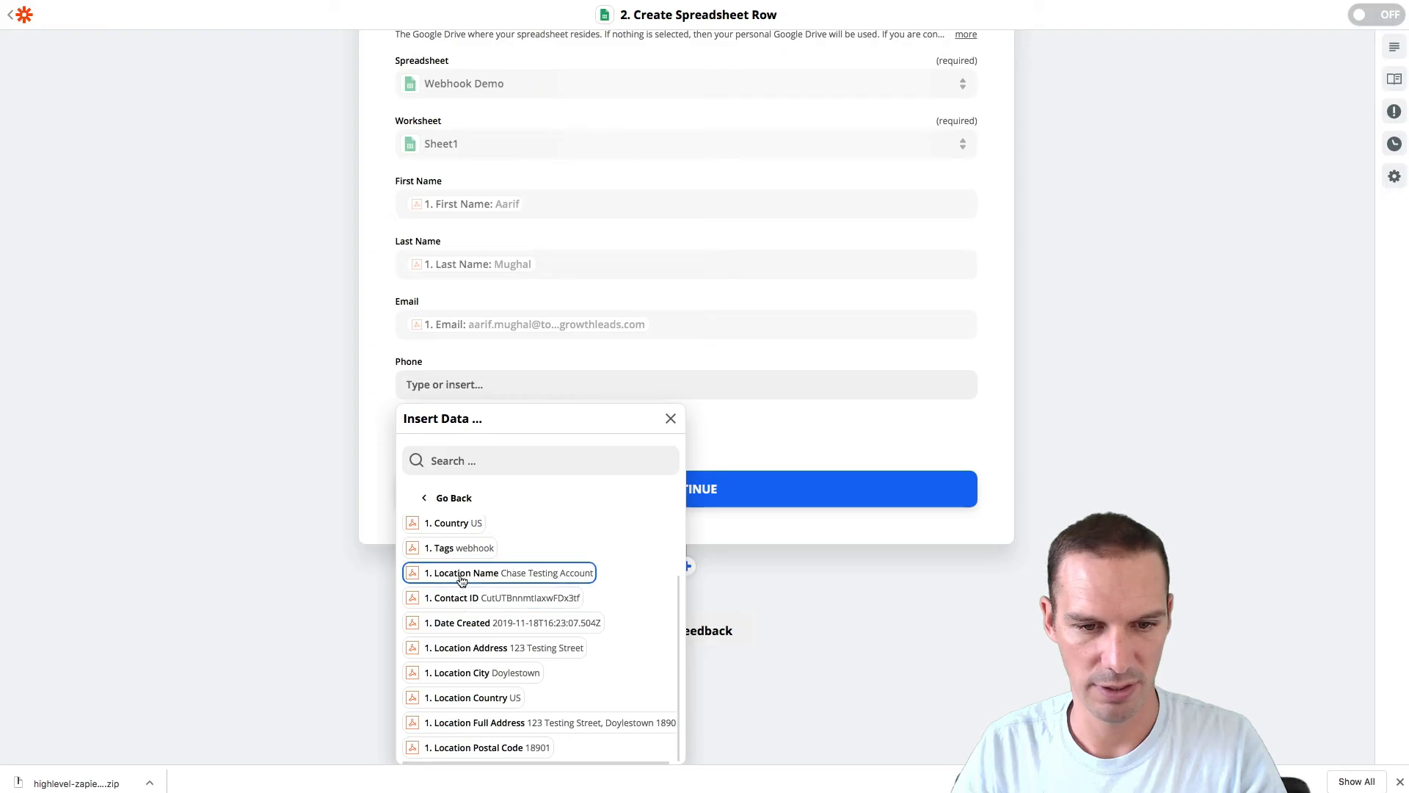
{"action": "scroll", "coordinate": [461, 580], "scroll_direction": "up", "scroll_amount": 3}
{"action": "scroll", "coordinate": [460, 581], "scroll_direction": "down", "scroll_amount": 3}
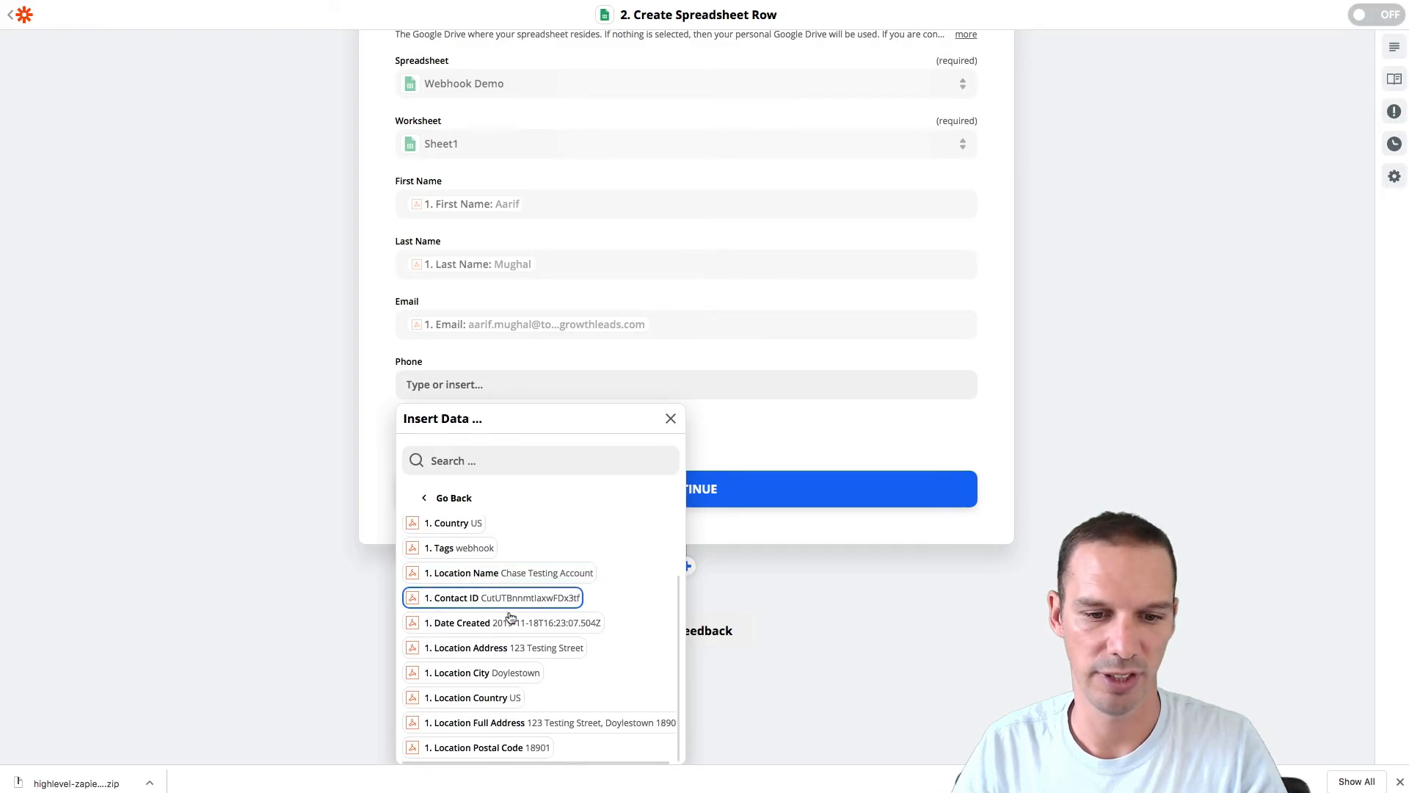
{"action": "scroll", "coordinate": [516, 625], "scroll_direction": "up", "scroll_amount": 3}
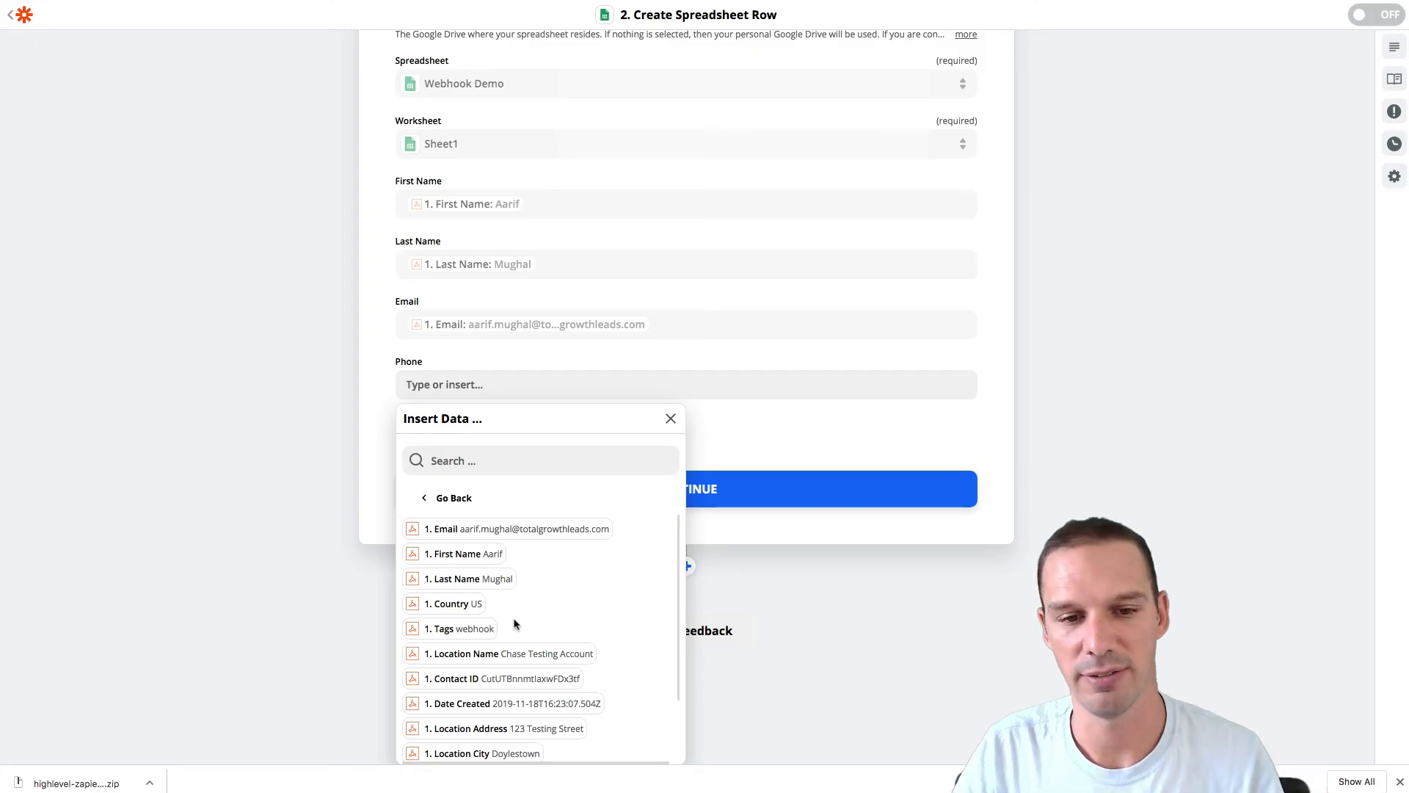
{"action": "left_click", "coordinate": [669, 418]}
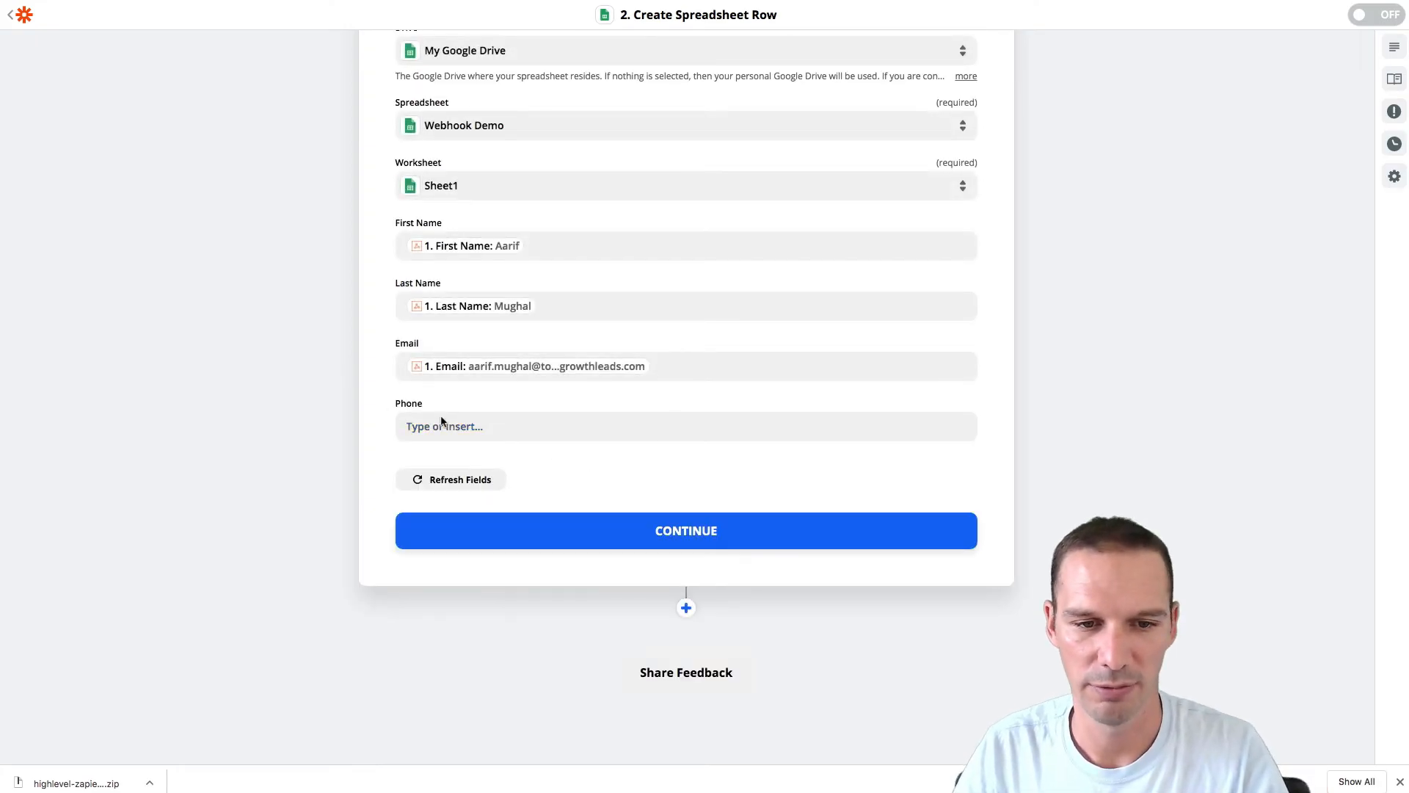
- Send the test spreadsheet row to Google Sheets and try to turn the zap on, choosing to upgrade for Premium App access
{"action": "left_click", "coordinate": [721, 535]}
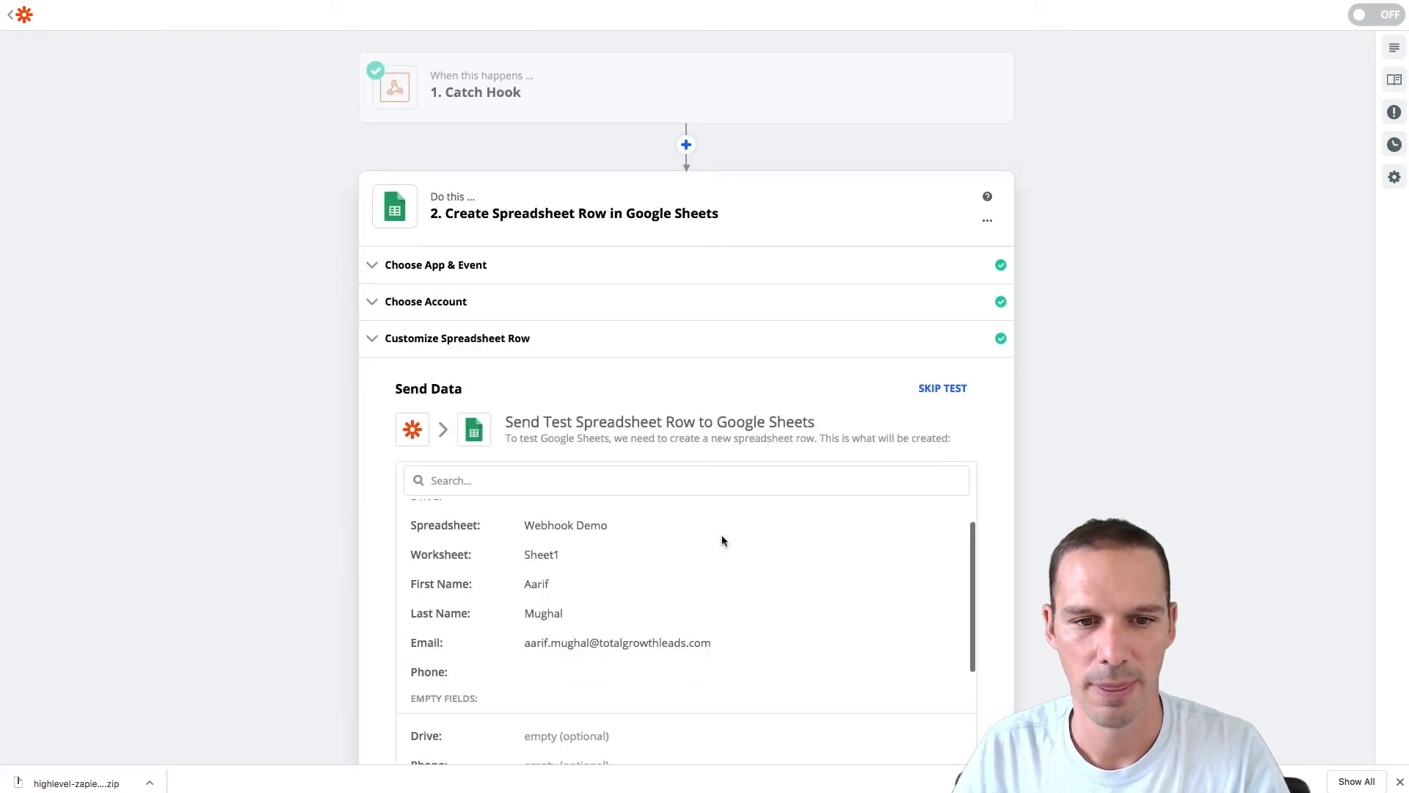
{"action": "scroll", "coordinate": [984, 591], "scroll_direction": "down", "scroll_amount": 5}
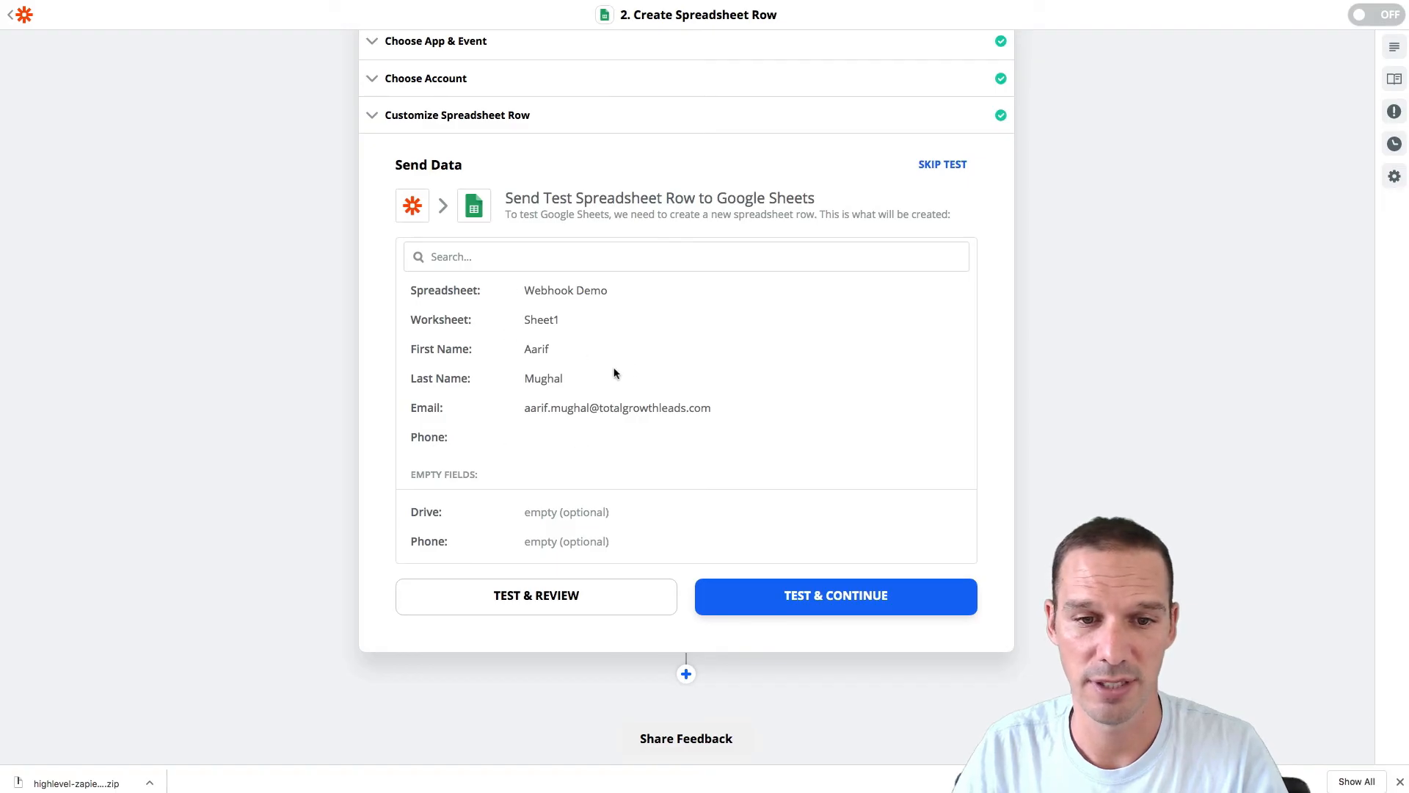
{"action": "left_click", "coordinate": [866, 607]}
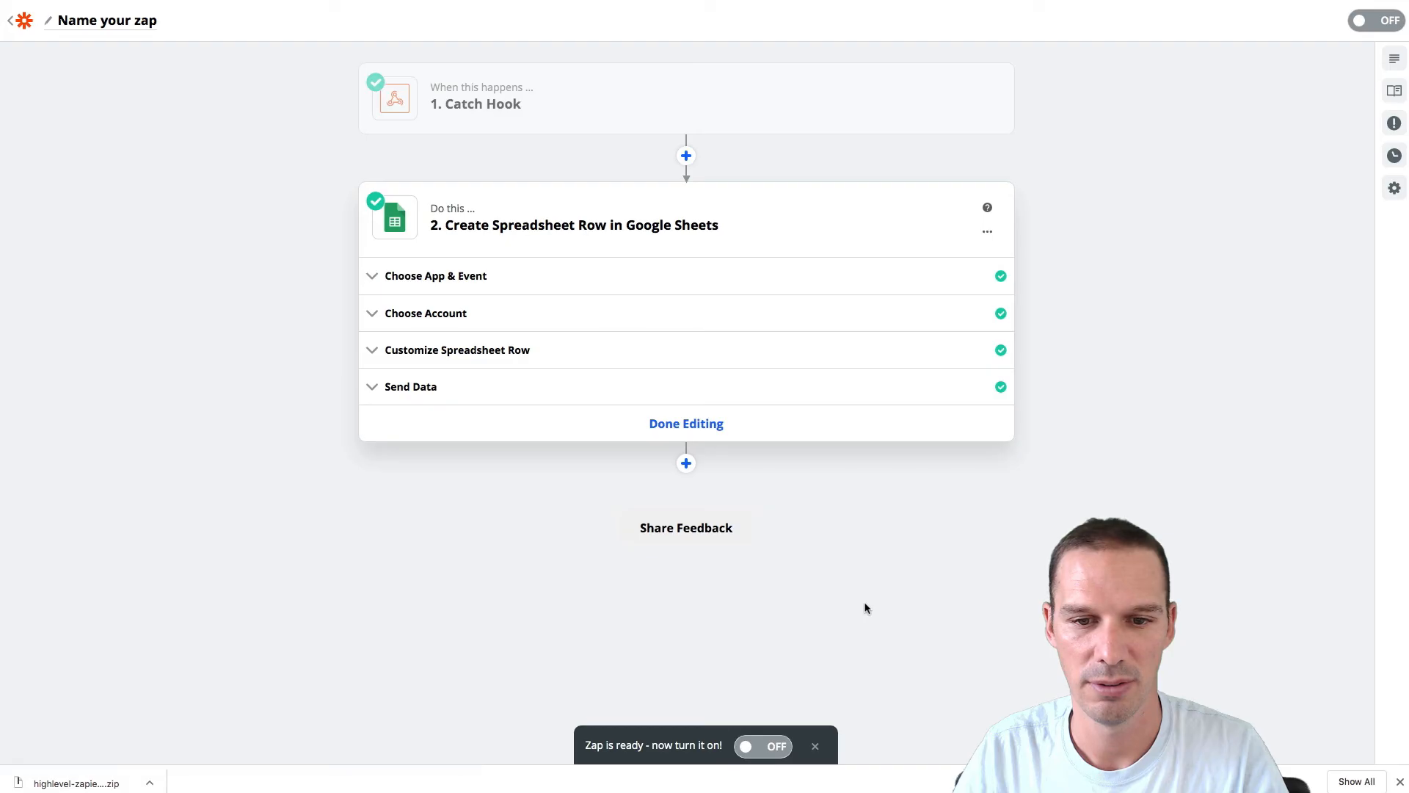
{"action": "left_click", "coordinate": [771, 744]}
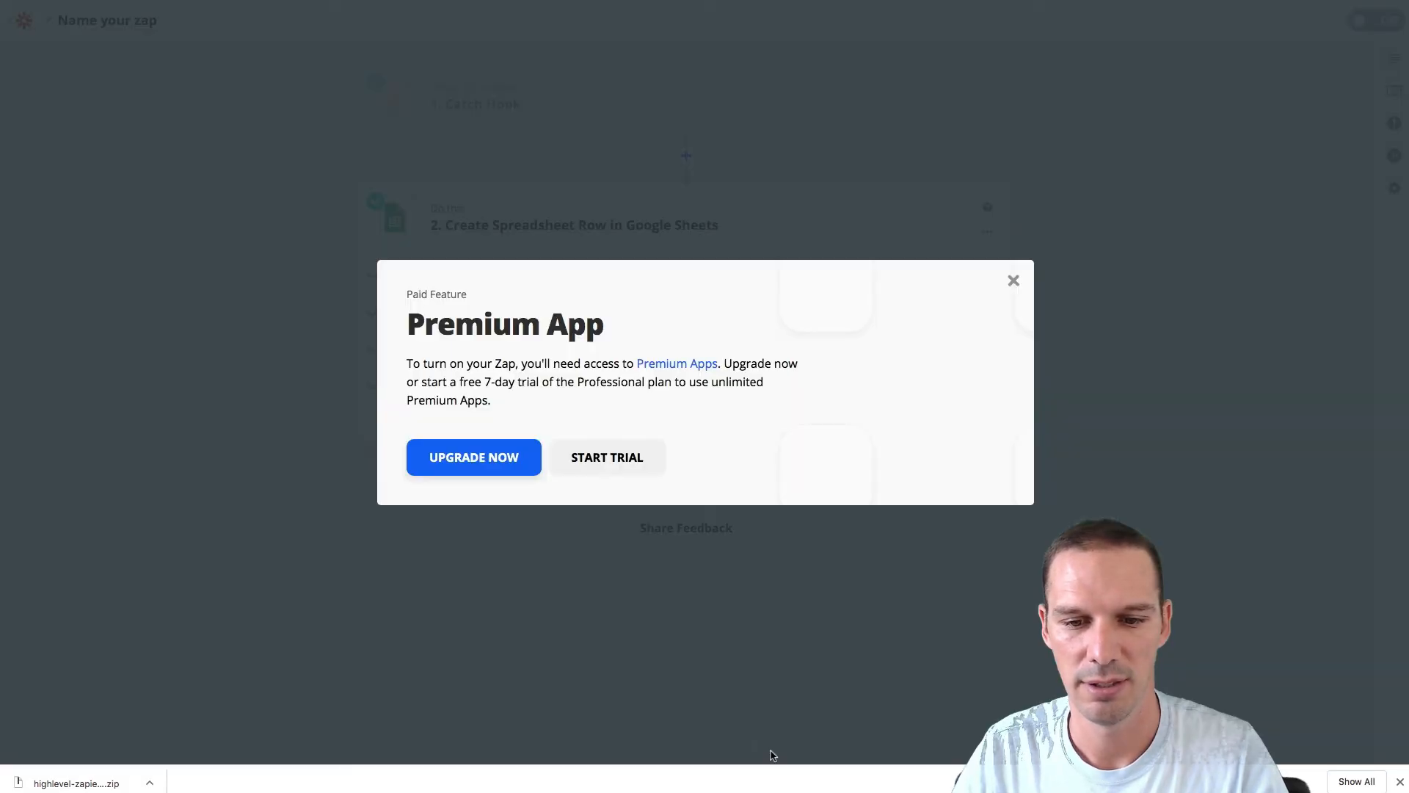
{"action": "left_click", "coordinate": [513, 455]}
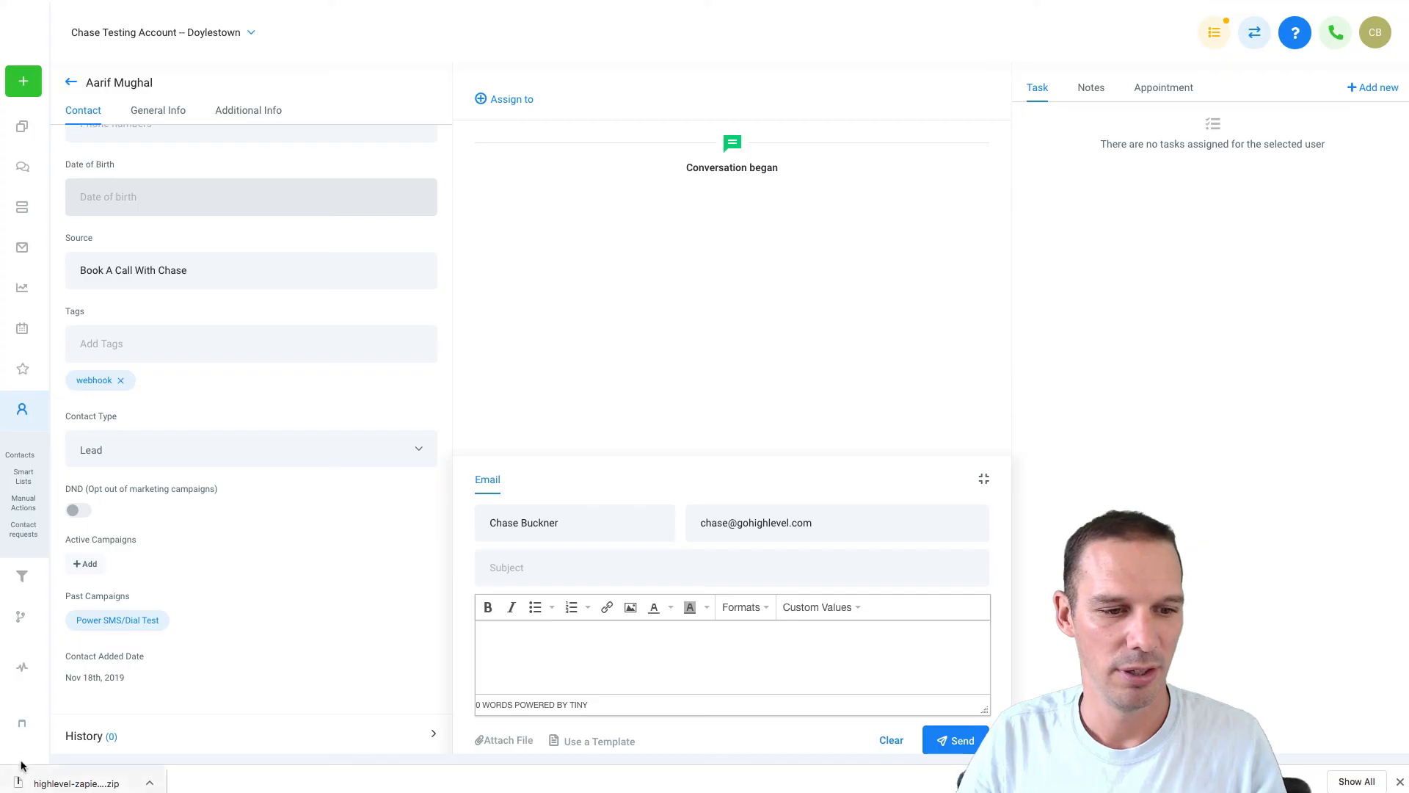
- Switch to HighLevel and open the Demo: Webhook to Google Sheets trigger to review its tag filter and webhook action
{"action": "scroll", "coordinate": [29, 634], "scroll_direction": "down", "scroll_amount": 1}
{"action": "left_click", "coordinate": [22, 704]}
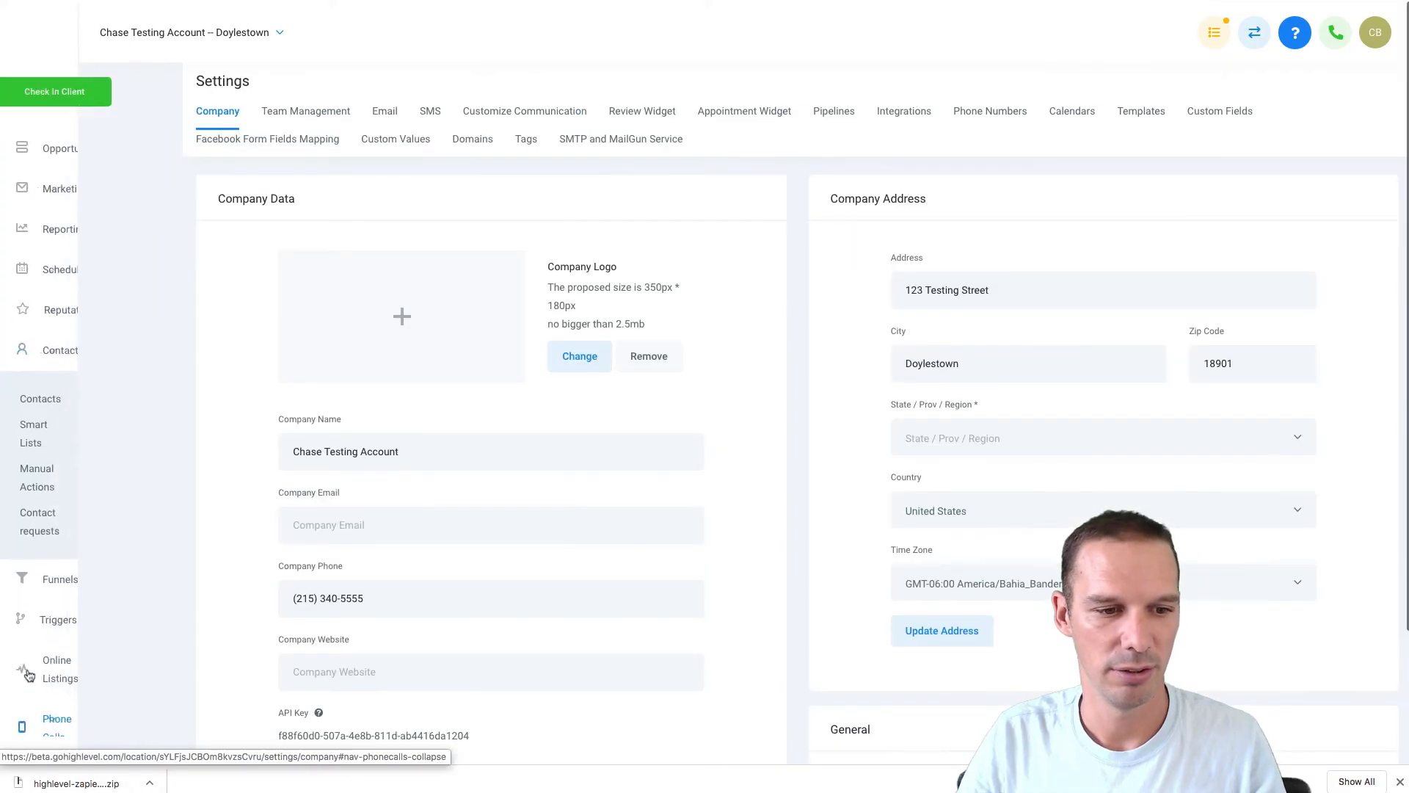
{"action": "left_click", "coordinate": [67, 615]}
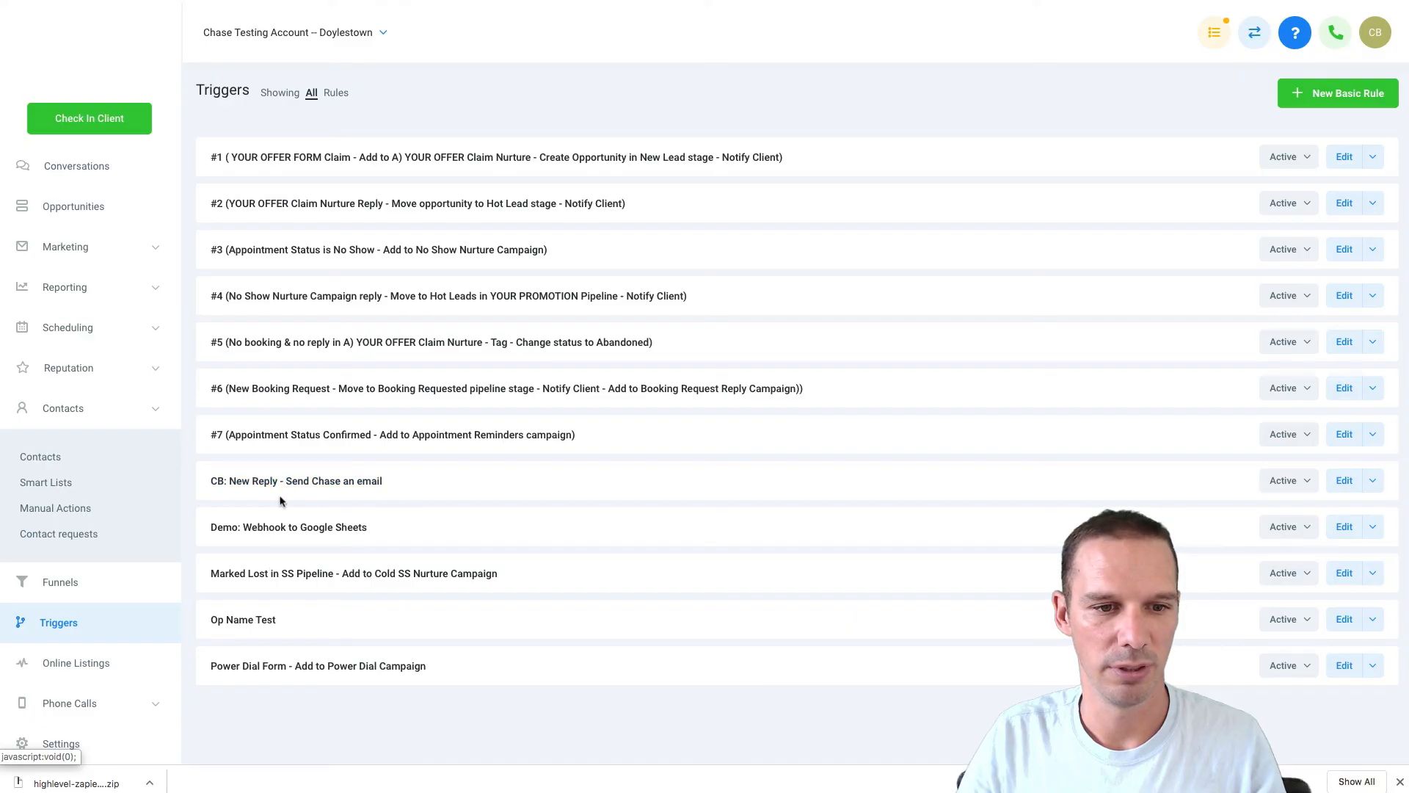
{"action": "left_click", "coordinate": [283, 528]}
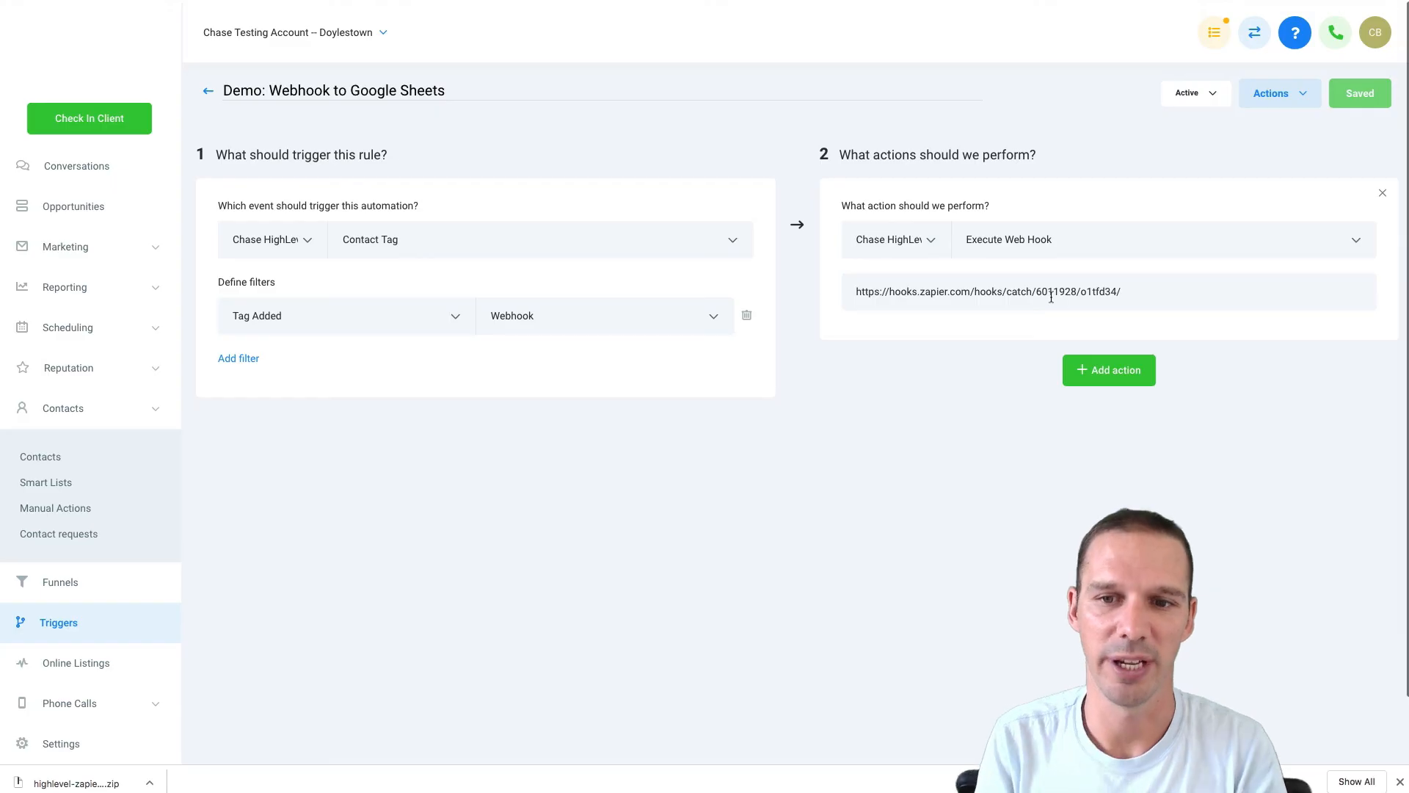
- Open the Webhook Demo campaign and examine the URL set in its Webhook 1 event
{"action": "left_click", "coordinate": [82, 242]}
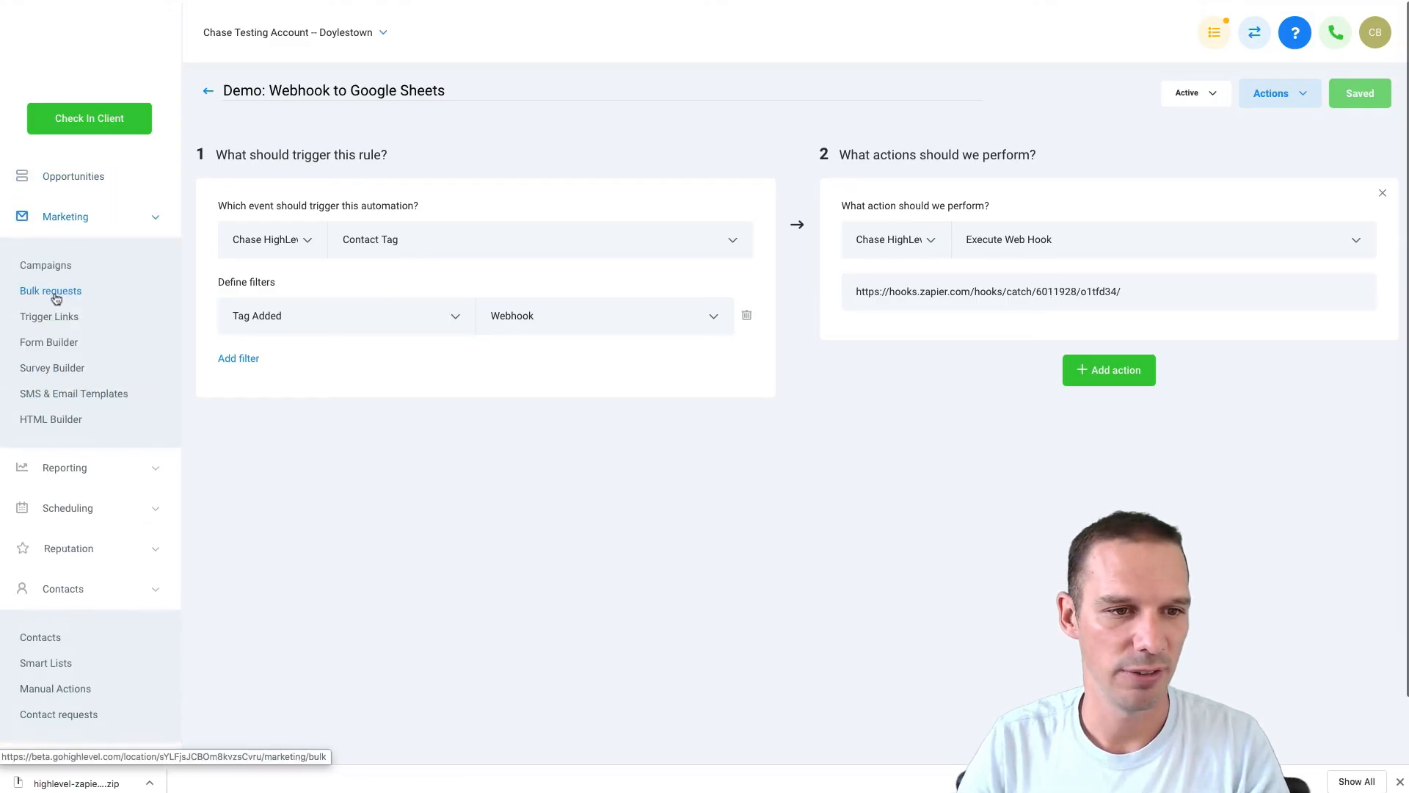
{"action": "left_click", "coordinate": [71, 265]}
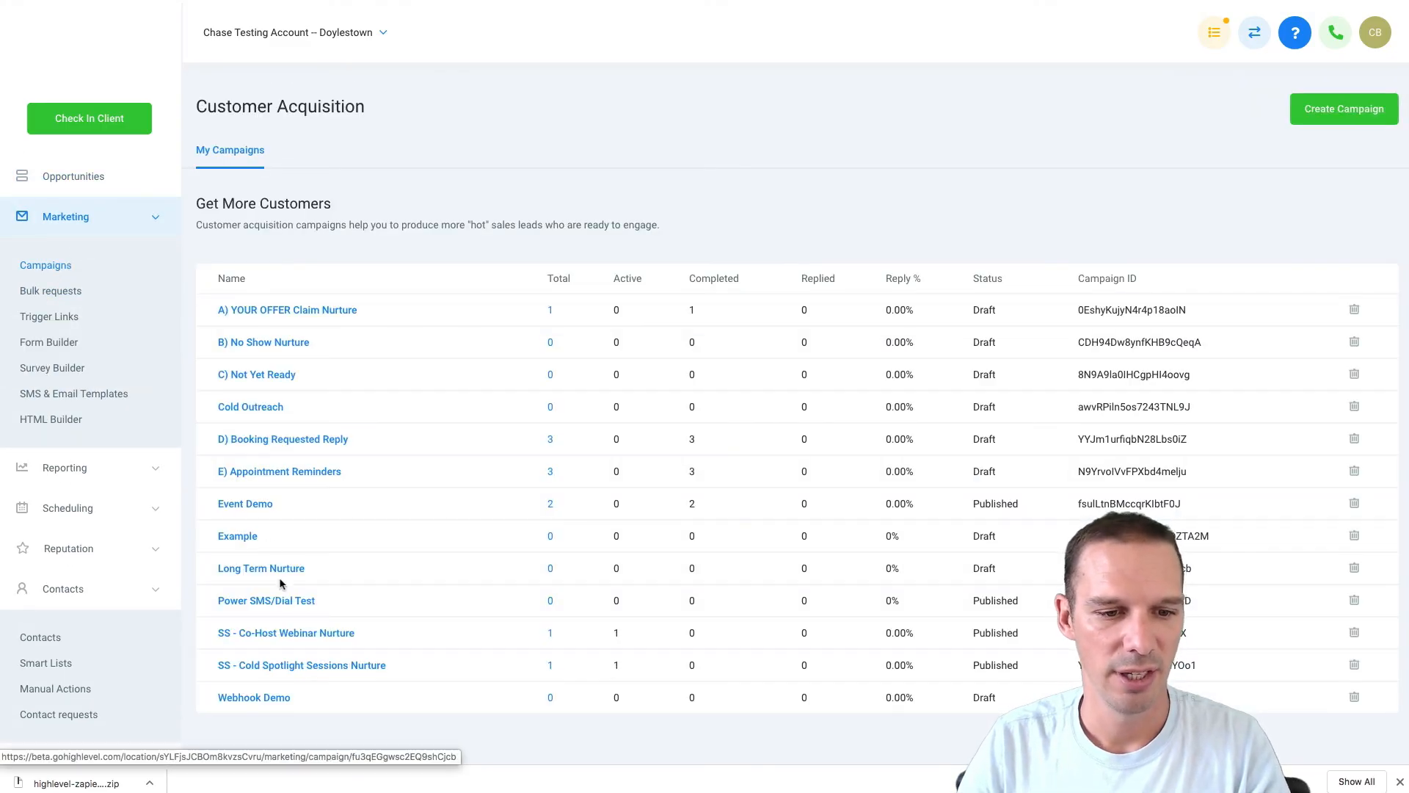
{"action": "left_click", "coordinate": [255, 698]}
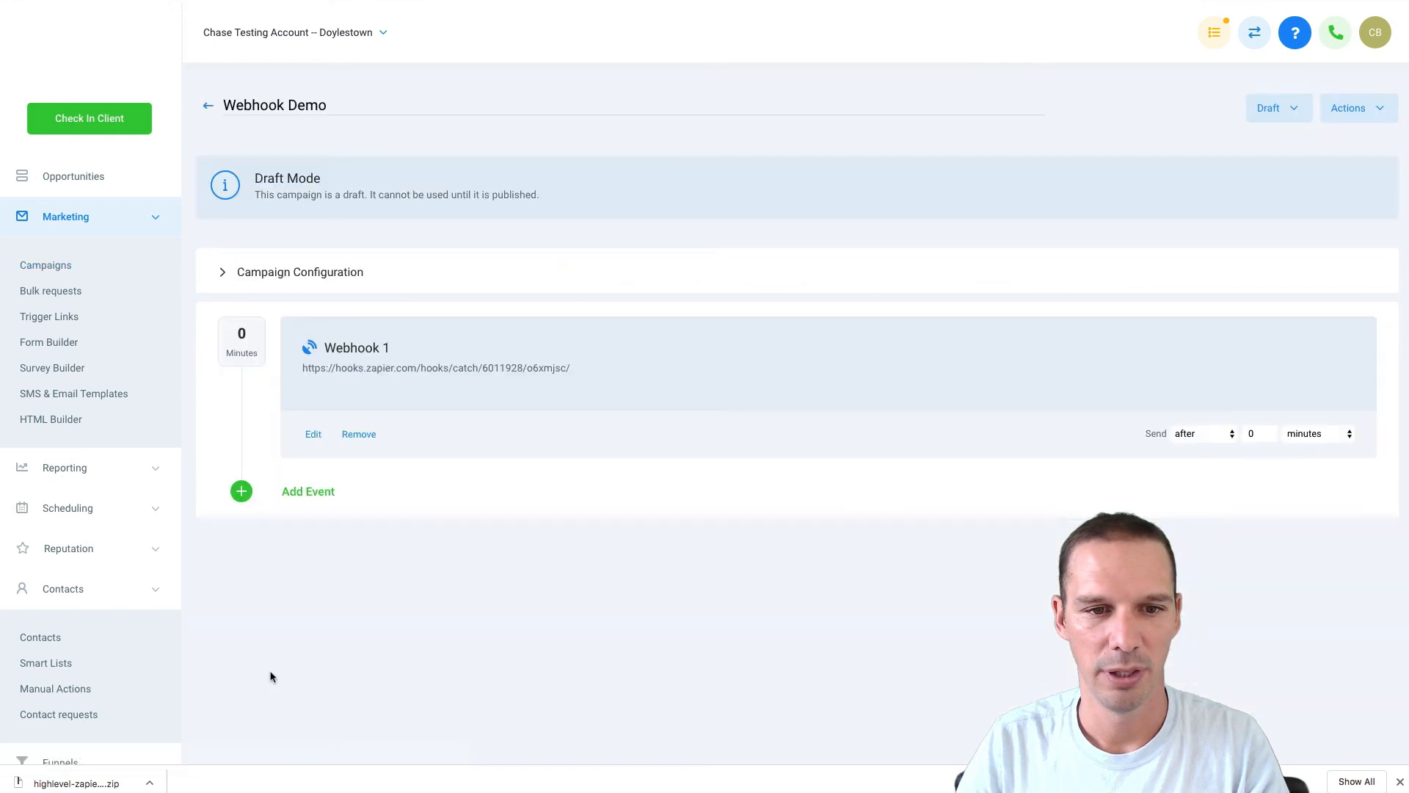
{"action": "left_click", "coordinate": [313, 434]}
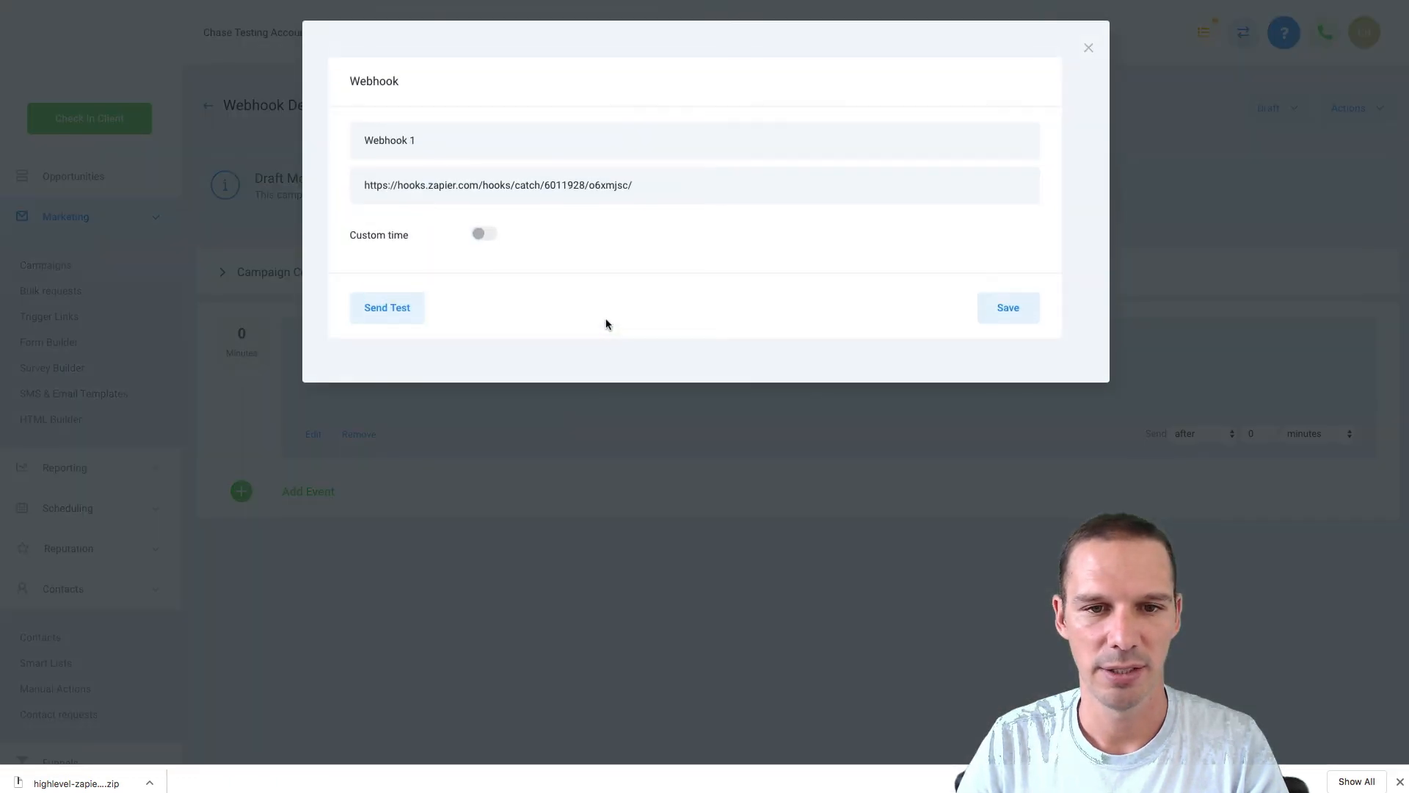
{"action": "triple_click", "coordinate": [466, 185]}
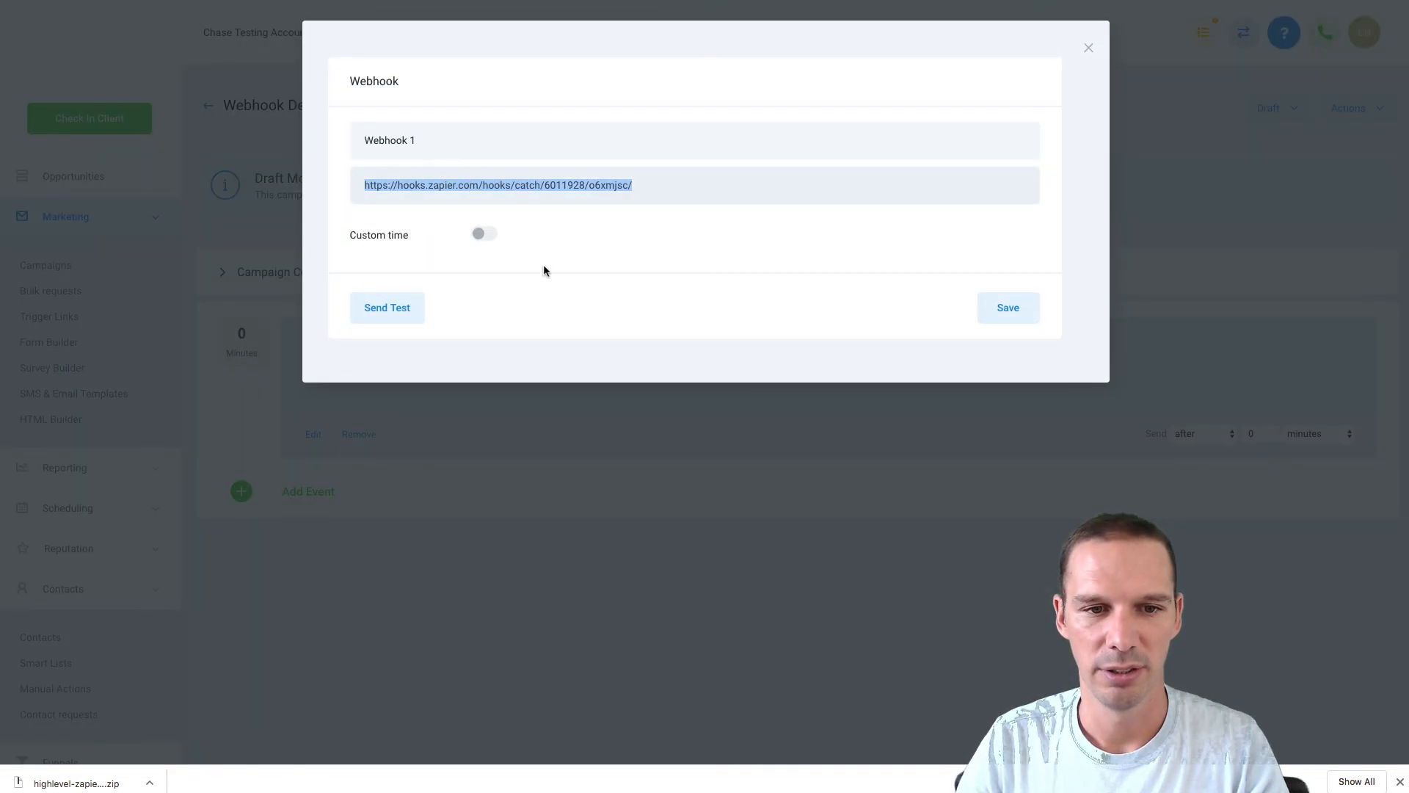
{"action": "left_click", "coordinate": [1089, 48]}
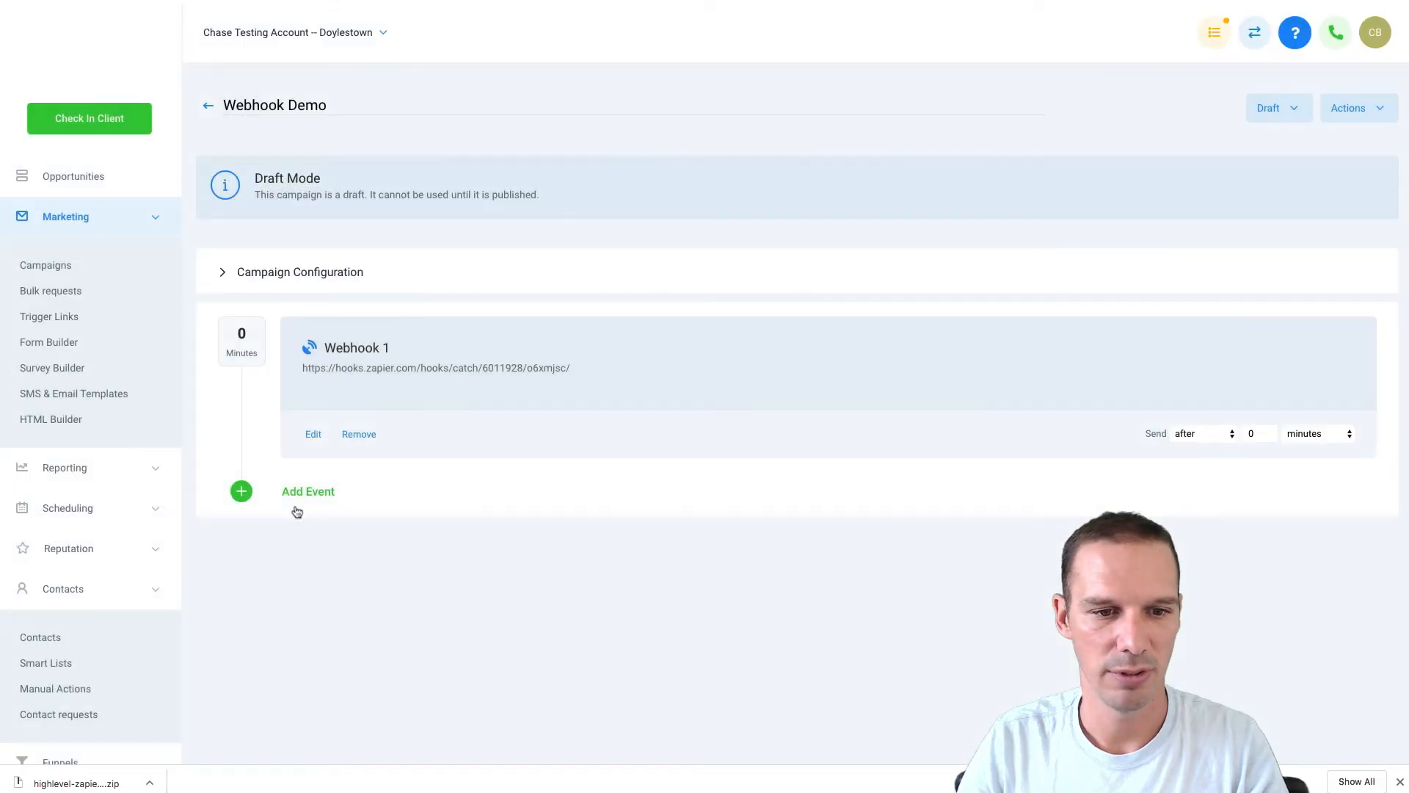
- Add a second webhook event to the Webhook Demo campaign and open its URL for entry
{"action": "left_click", "coordinate": [304, 503]}
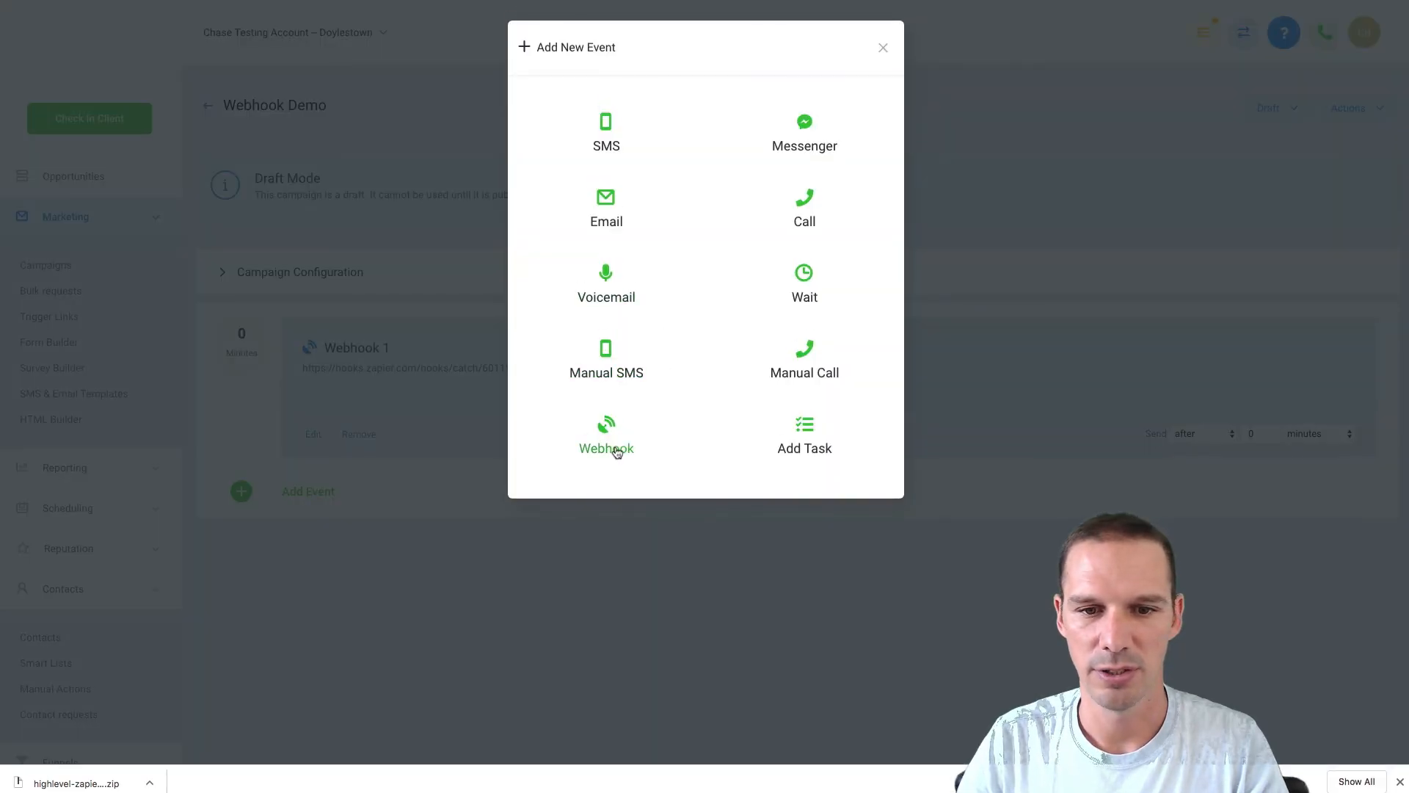
{"action": "left_click", "coordinate": [616, 449]}
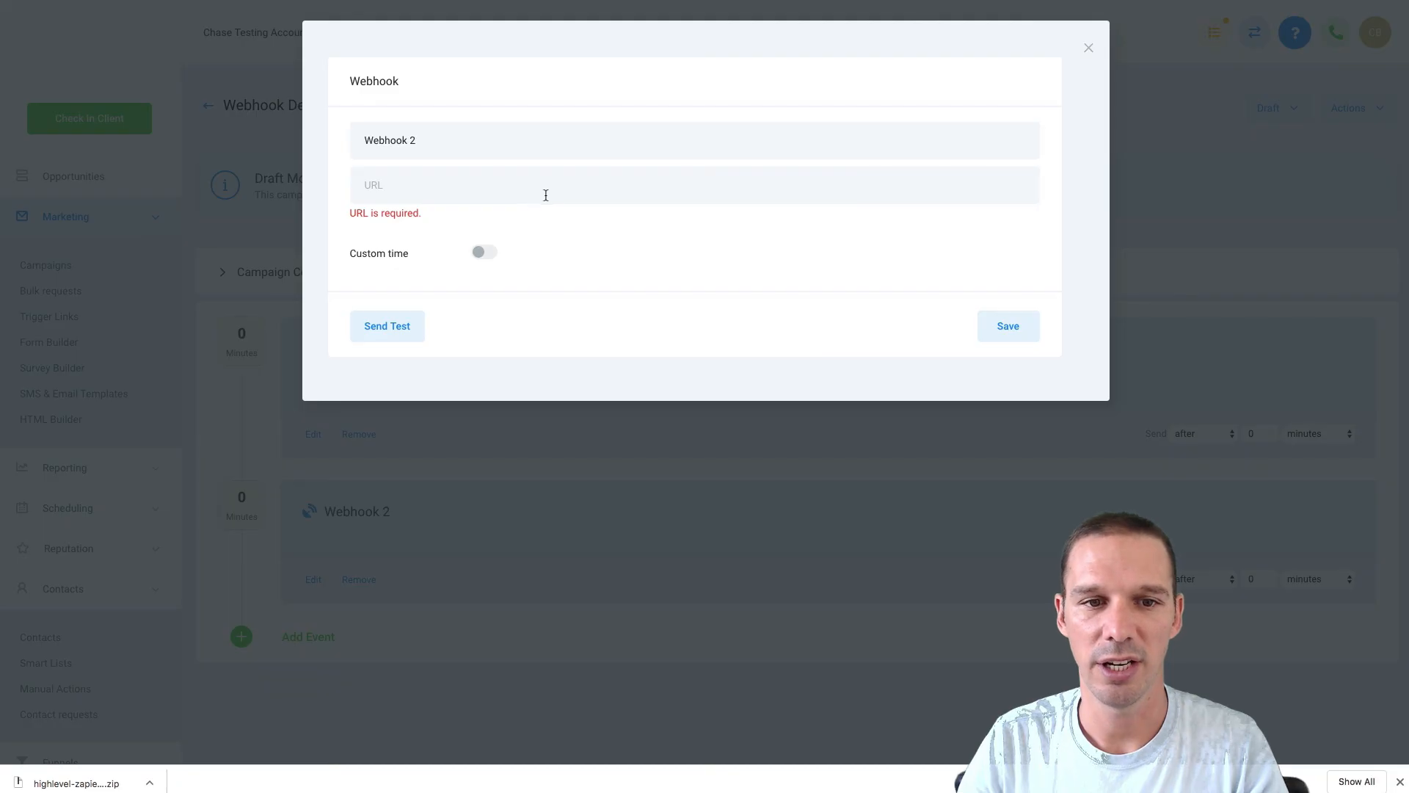
{"action": "left_click", "coordinate": [545, 195]}
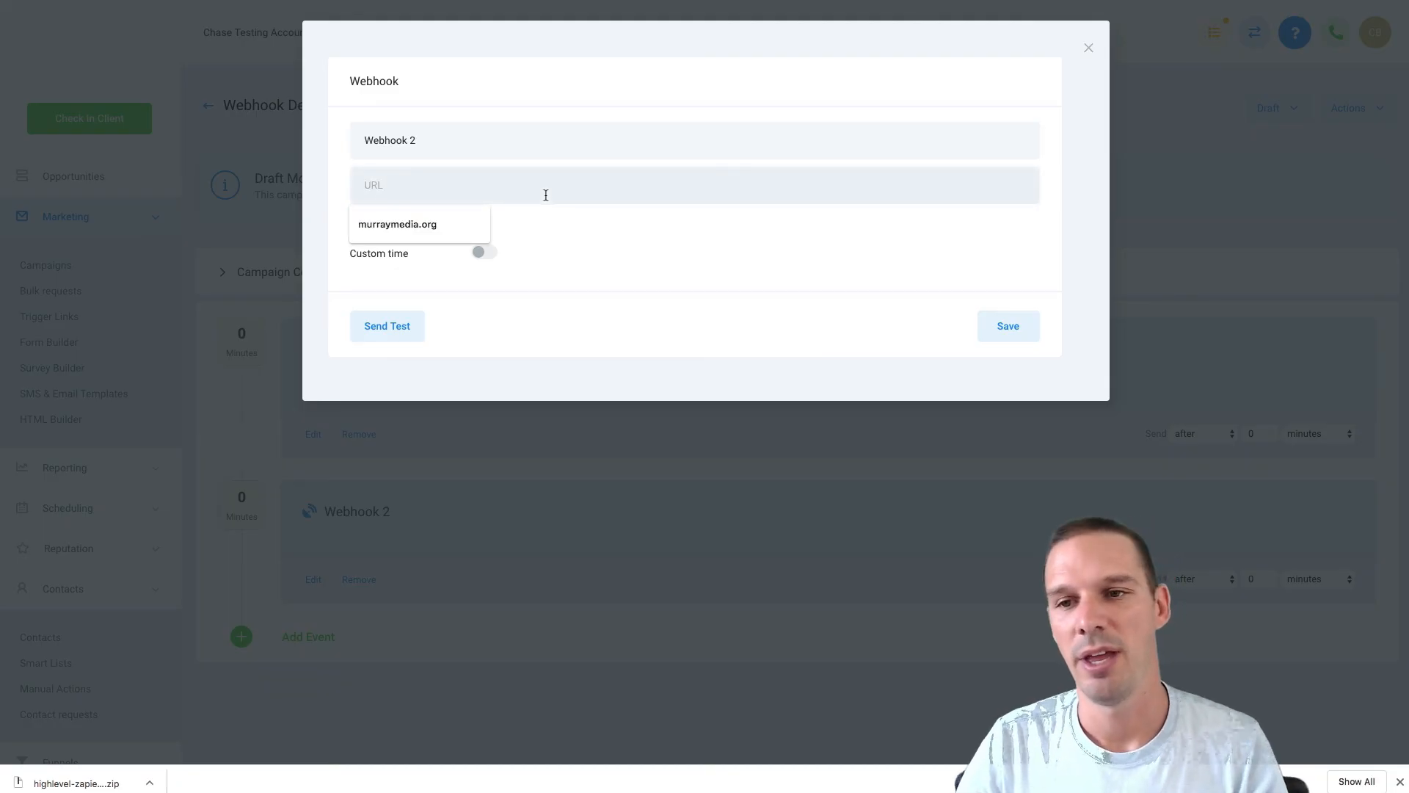